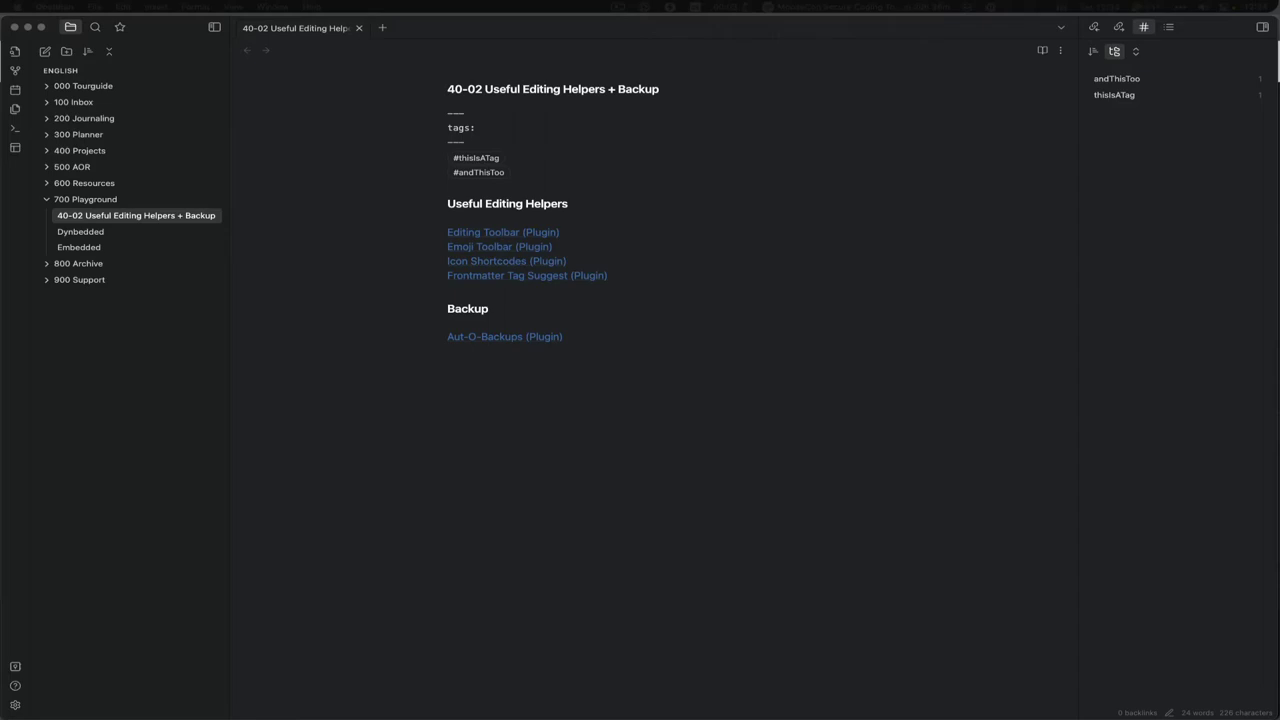
# Step: Switch on the Aut-O-Backups toggle in Obsidian's Community plugins settings
pyautogui.click(20, 706)
pyautogui.click(15, 705)
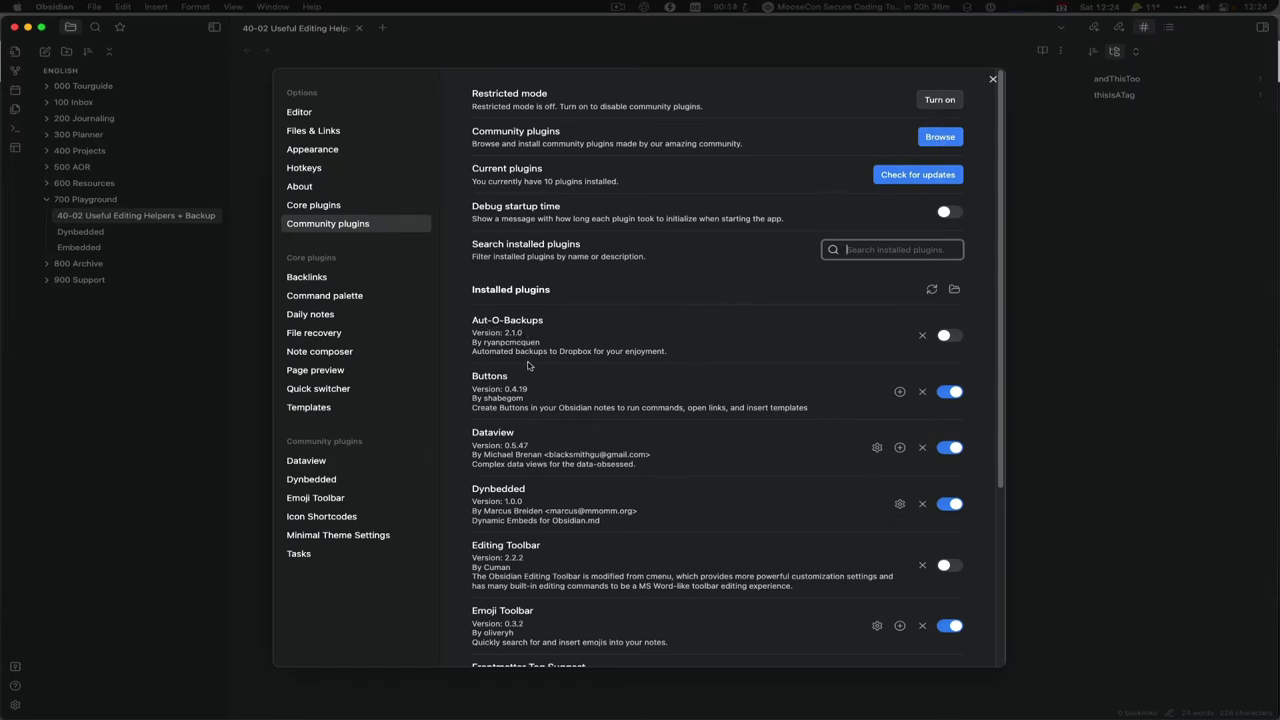
pyautogui.click(947, 336)
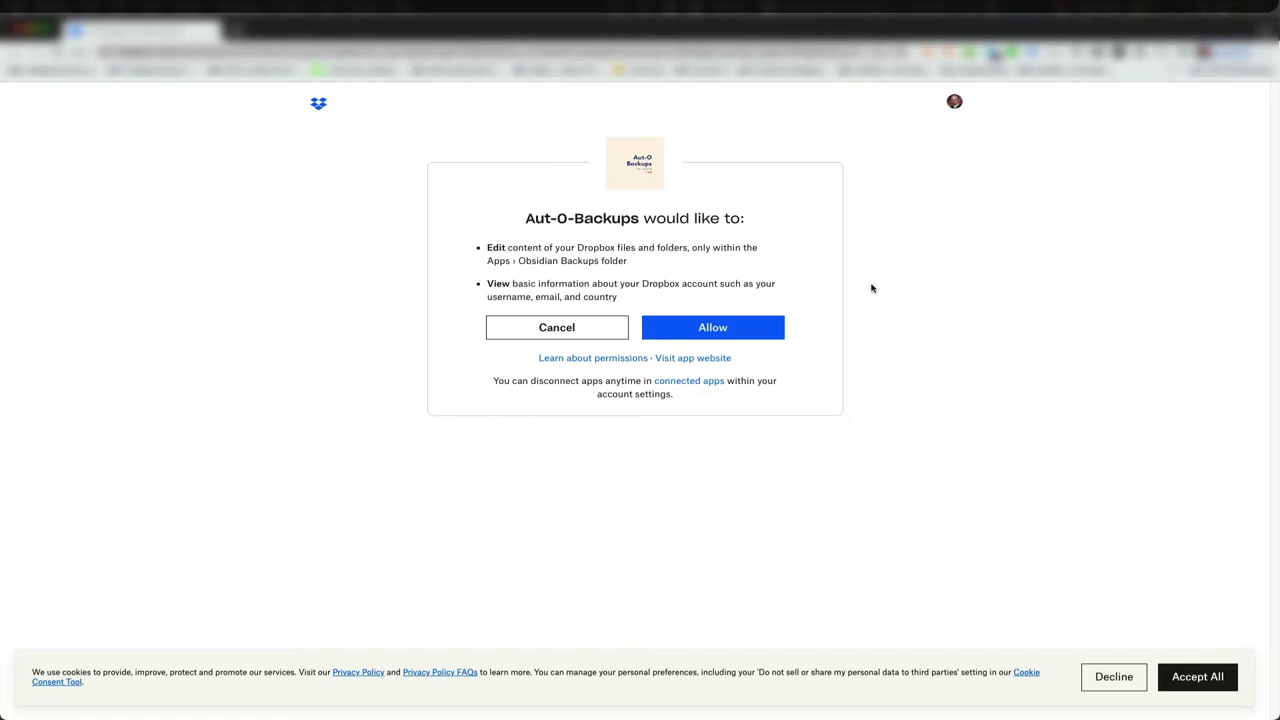
# Step: Allow Aut-O-Backups access to its Dropbox Obsidian Backups folder and hand control back to Obsidian
pyautogui.click(711, 331)
pyautogui.click(702, 334)
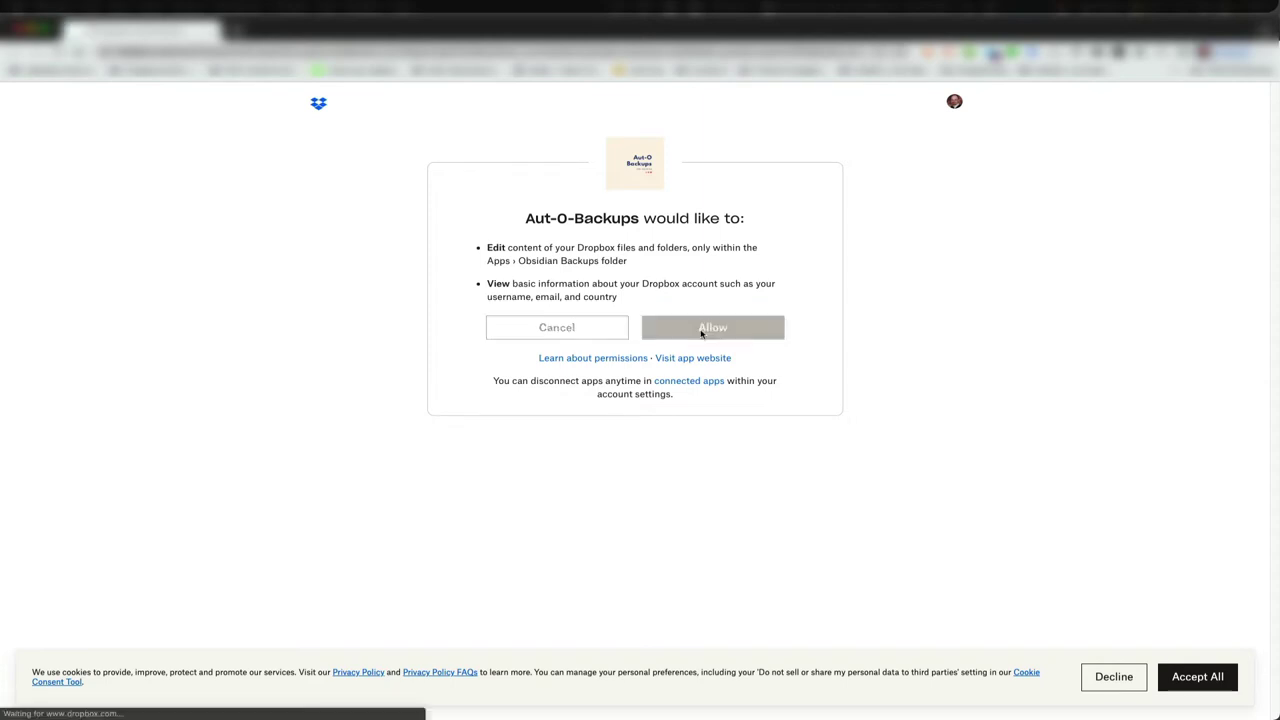
pyautogui.click(761, 159)
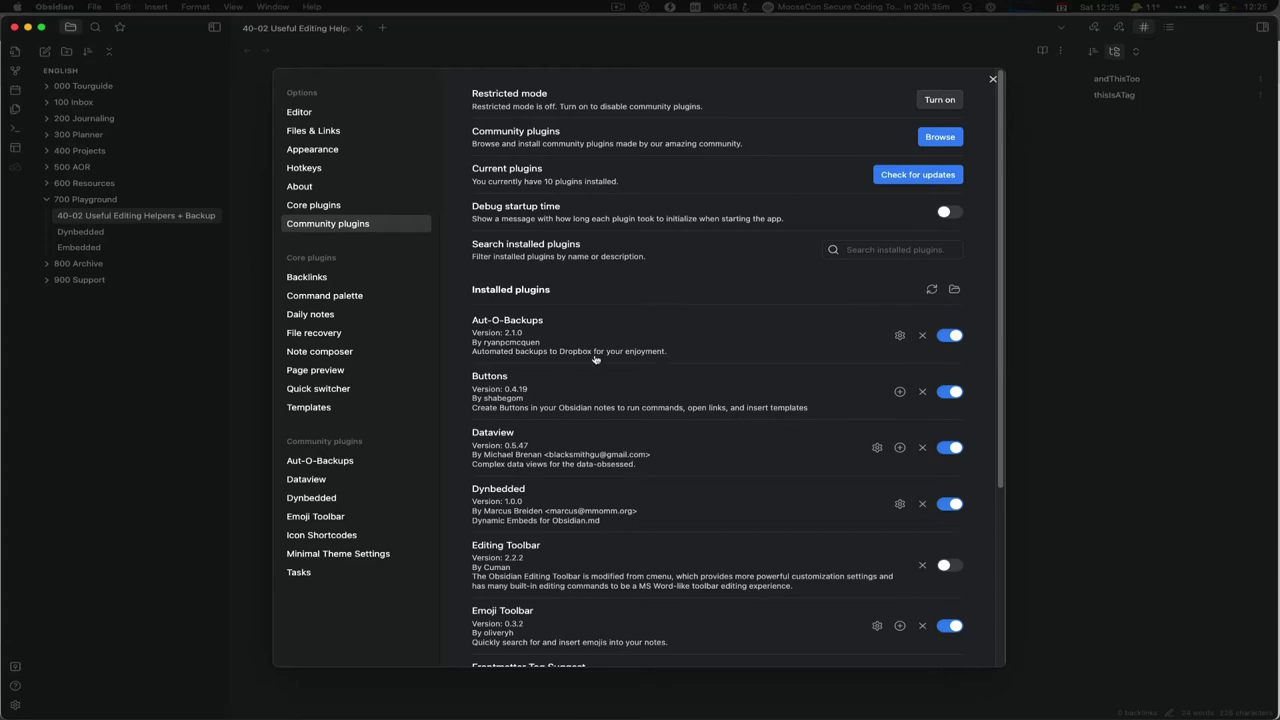
# Step: Review the Aut-O-Backups options, leaving Exclude binary files off, and close Settings
pyautogui.click(316, 464)
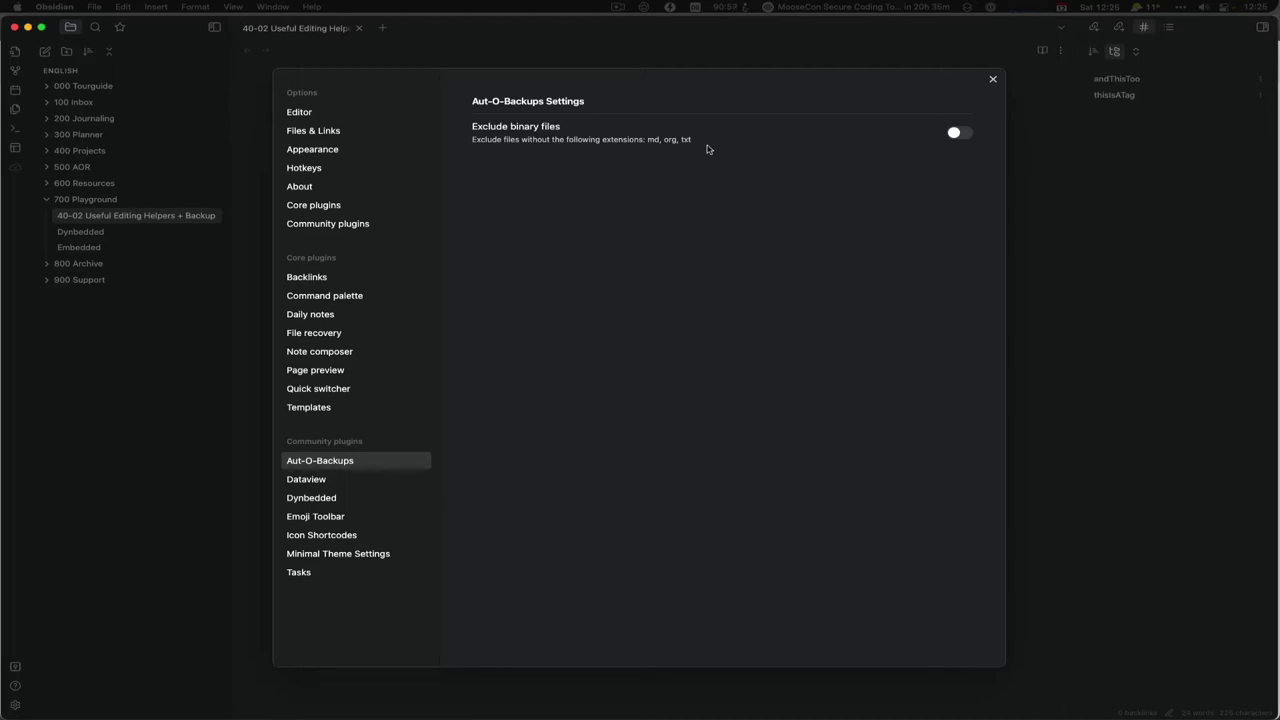
pyautogui.click(992, 80)
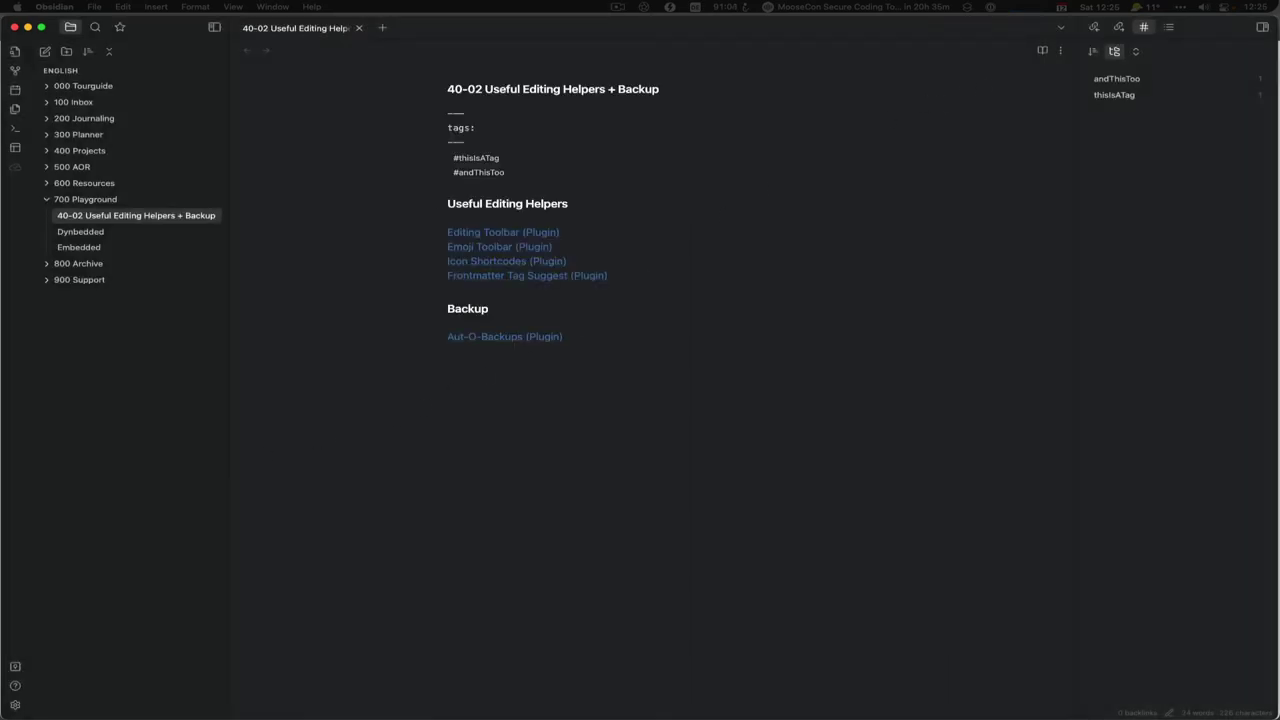
# Step: Show invisible files in Path Finder's obsidian-dropbox-backups plugin folder, then return to the Dropbox browser
pyautogui.press('super+Tab')
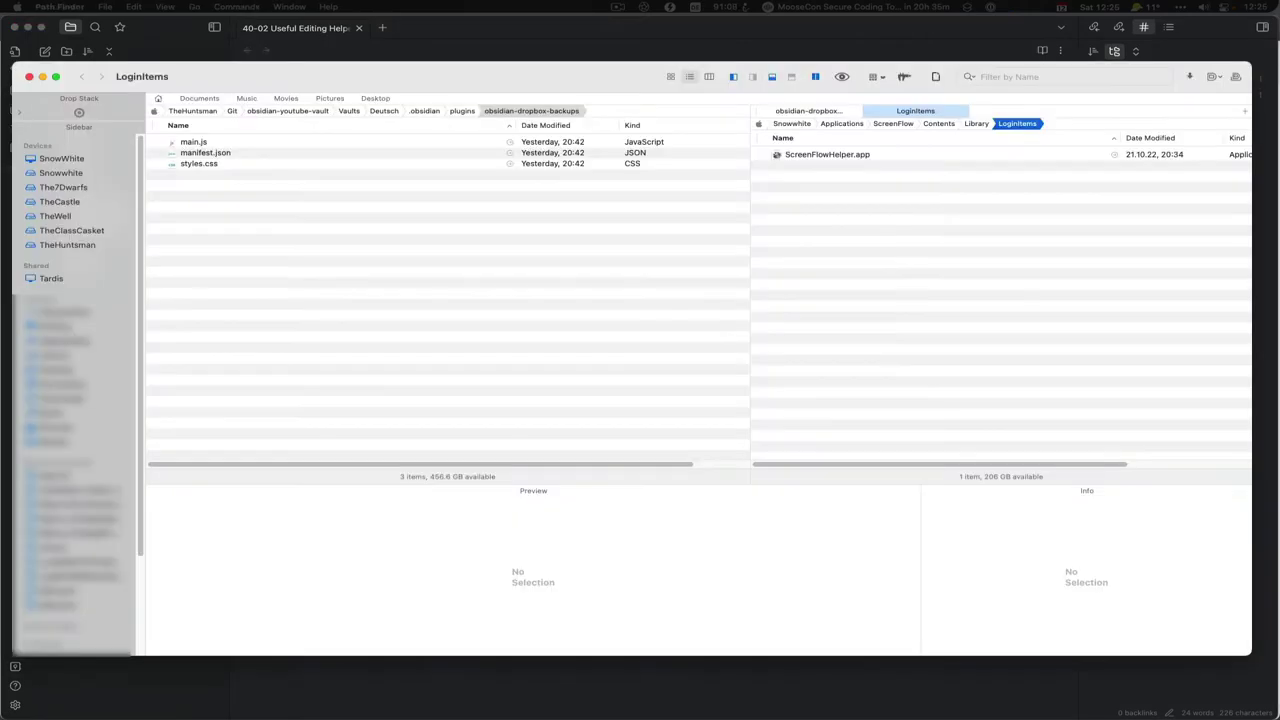
pyautogui.click(832, 114)
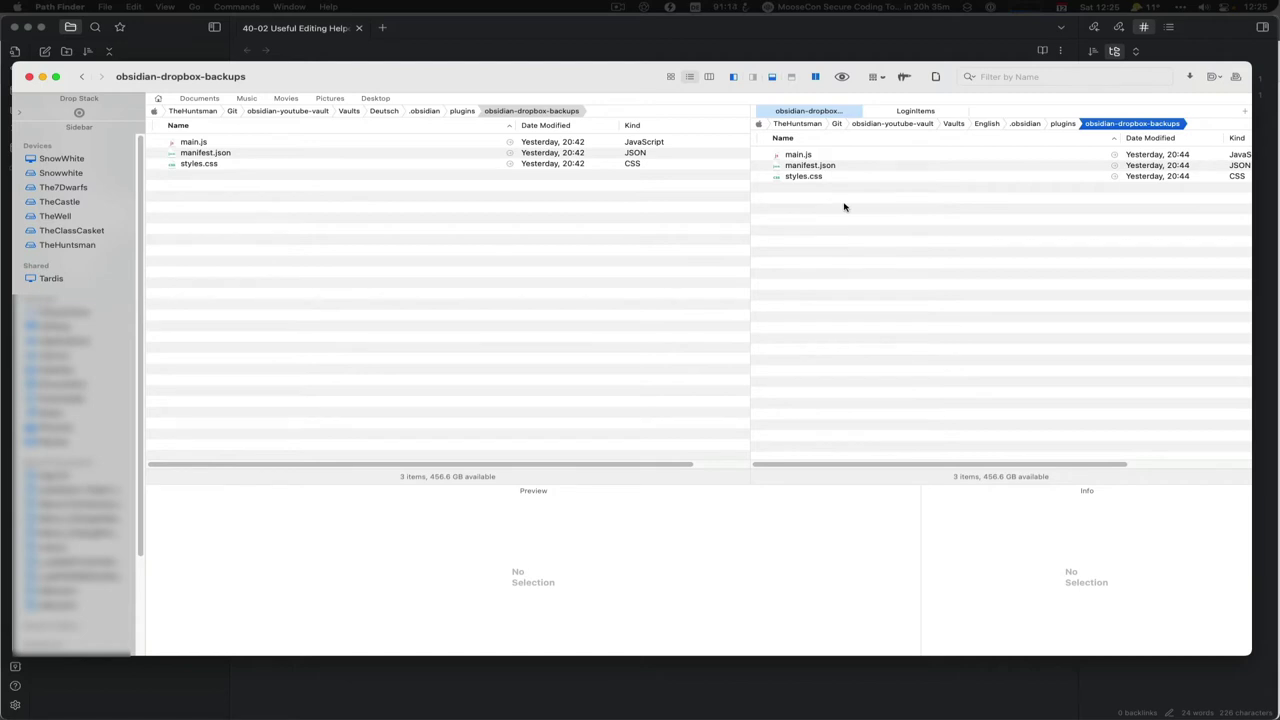
pyautogui.click(240, 8)
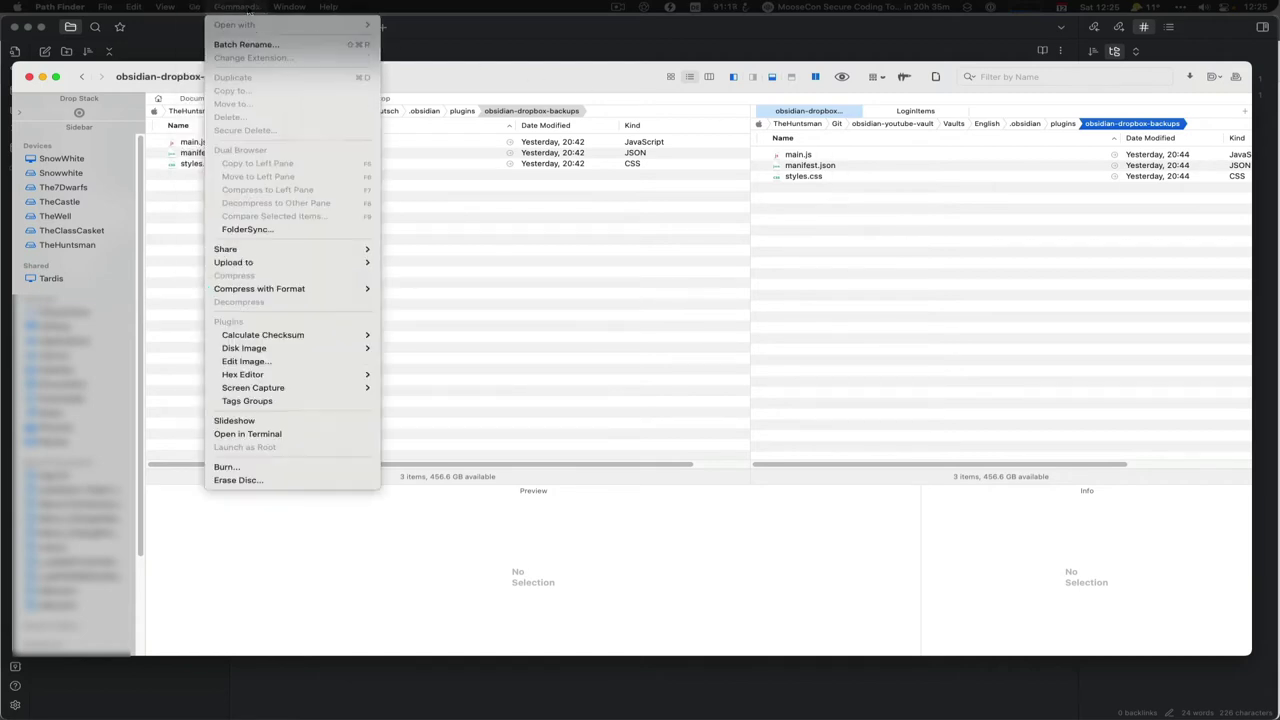
pyautogui.moveTo(165, 7)
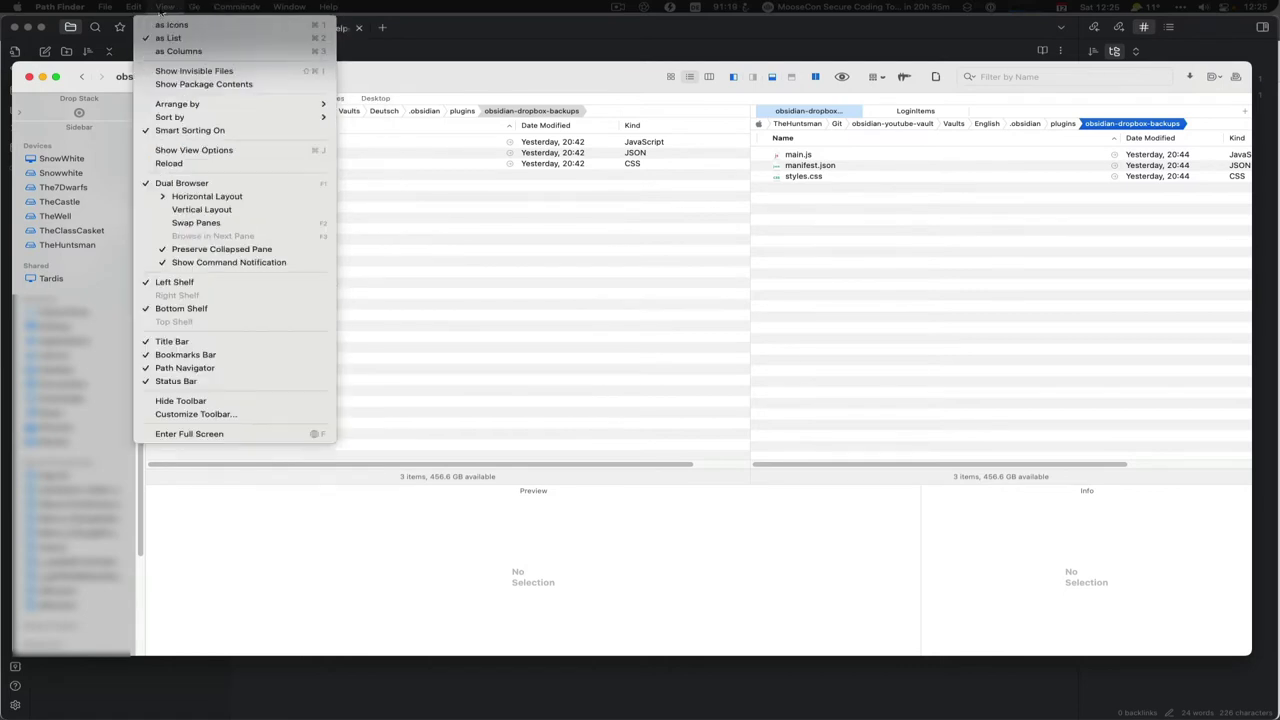
pyautogui.click(192, 71)
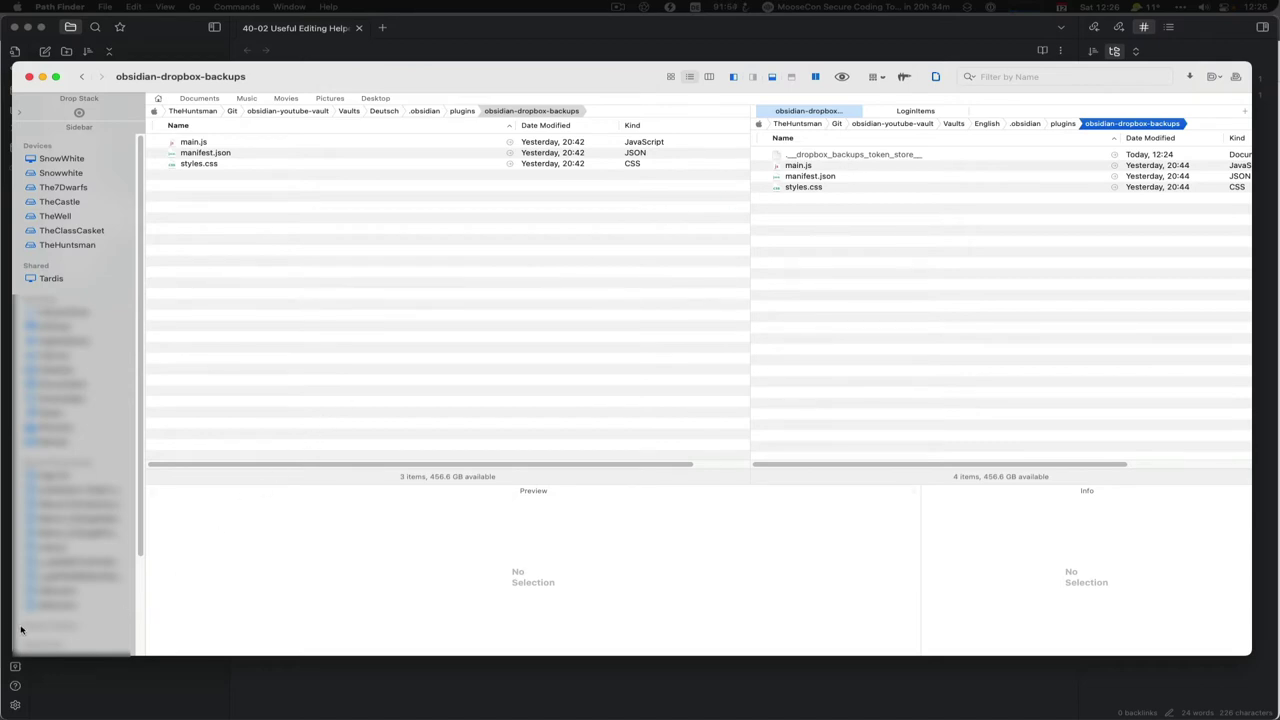
pyautogui.click(38, 31)
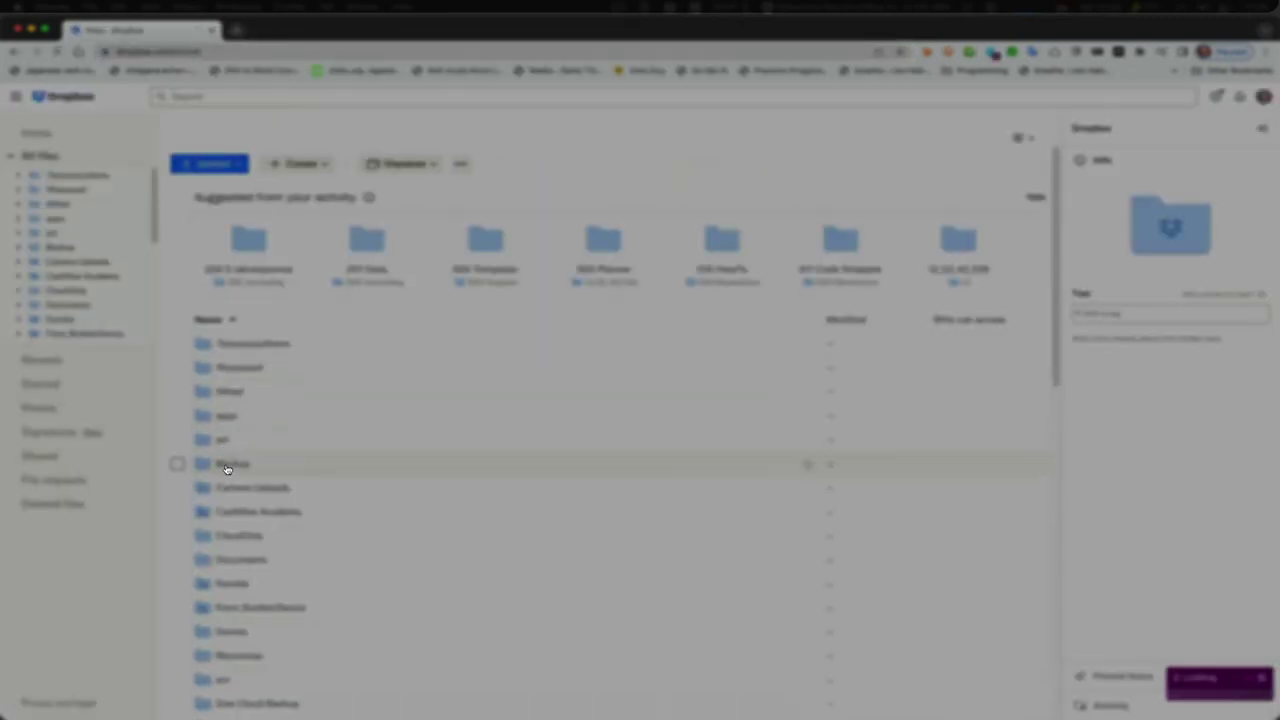
# Step: Go into Dropbox's apps folder and open Obsidian Backups, where a new English folder appears
pyautogui.click(228, 457)
pyautogui.scroll(-5, 323, 429)
pyautogui.scroll(-4, 323, 430)
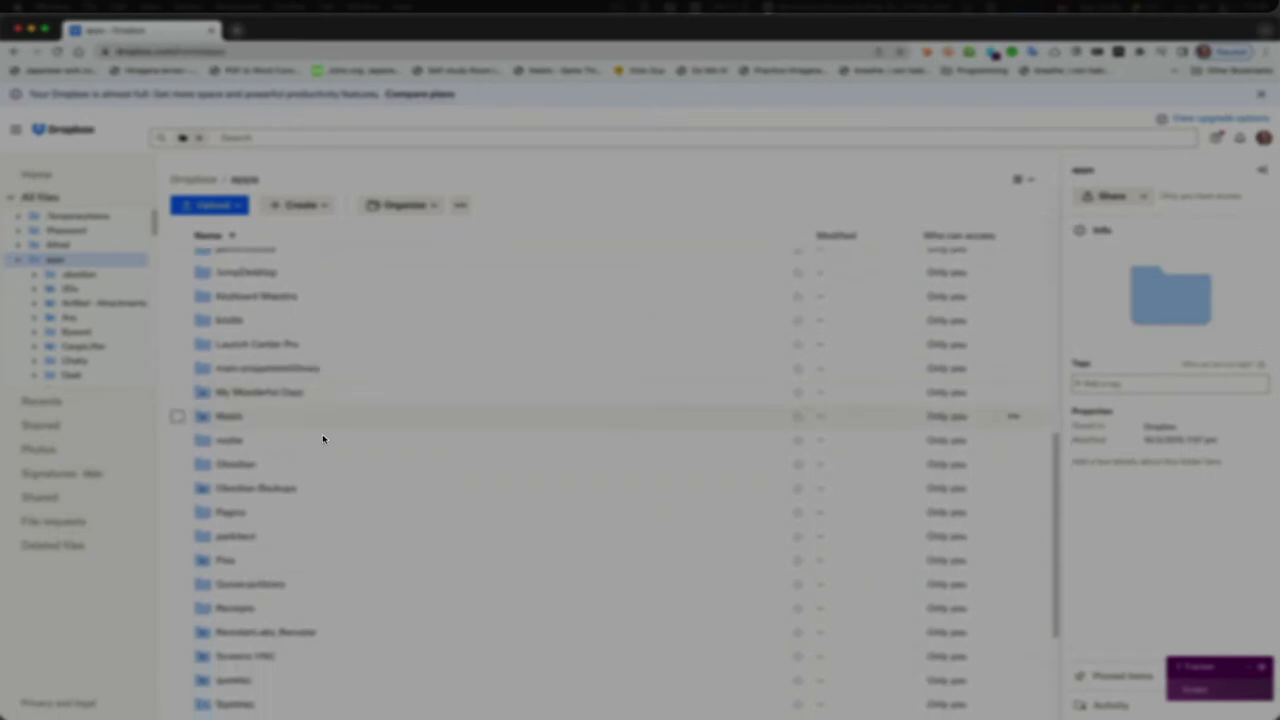
pyautogui.click(277, 495)
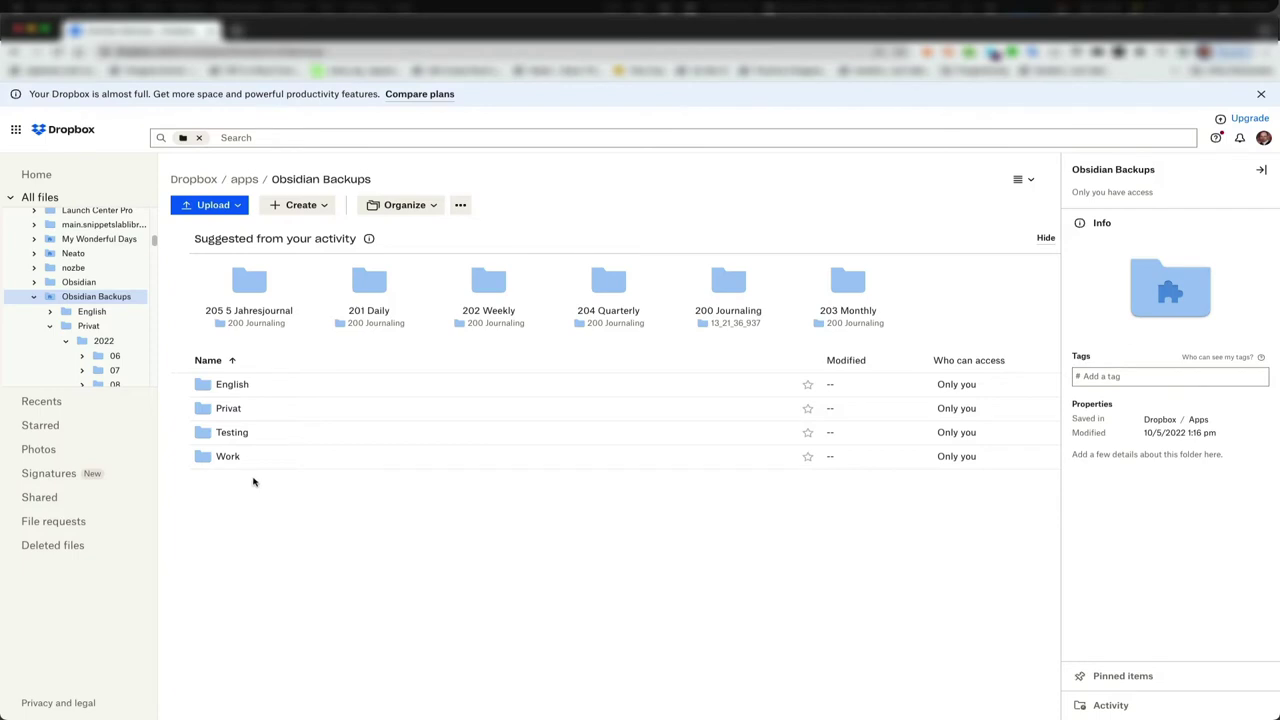
# Step: Peek into Work, then open English > 2022 > 11 > 12 > 12_39_45_285 snapshot
pyautogui.click(227, 462)
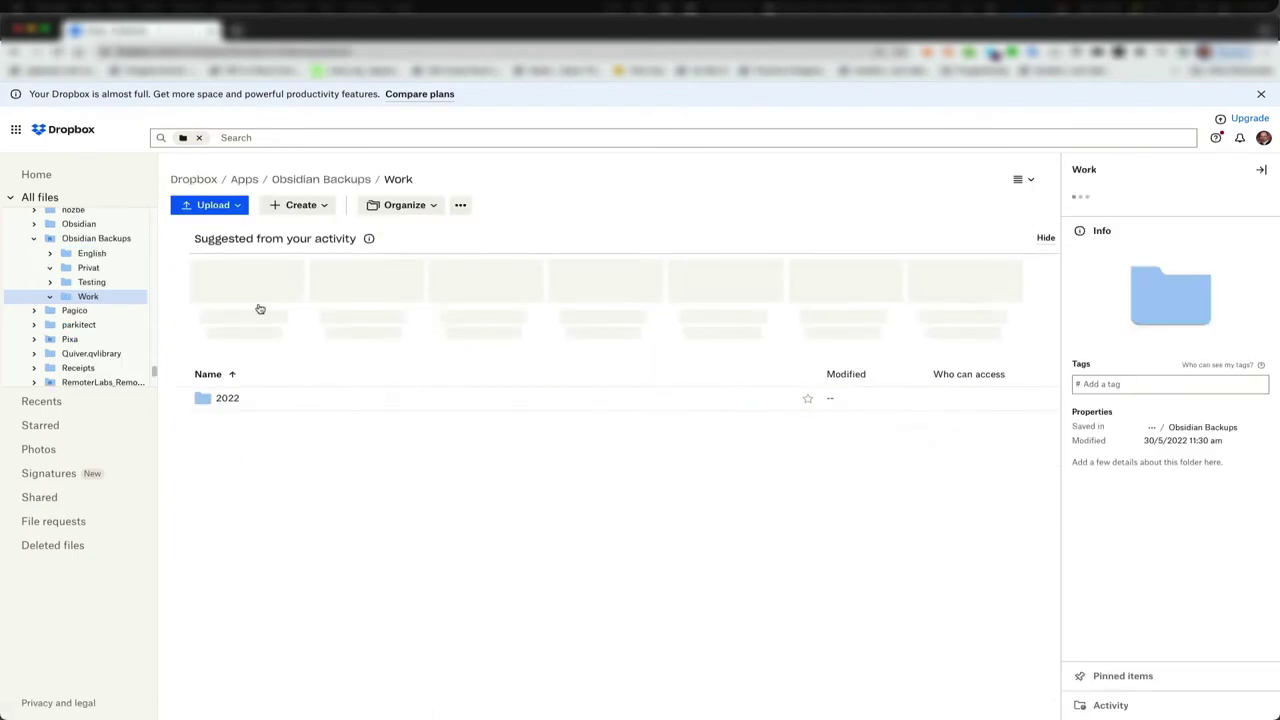
pyautogui.click(334, 180)
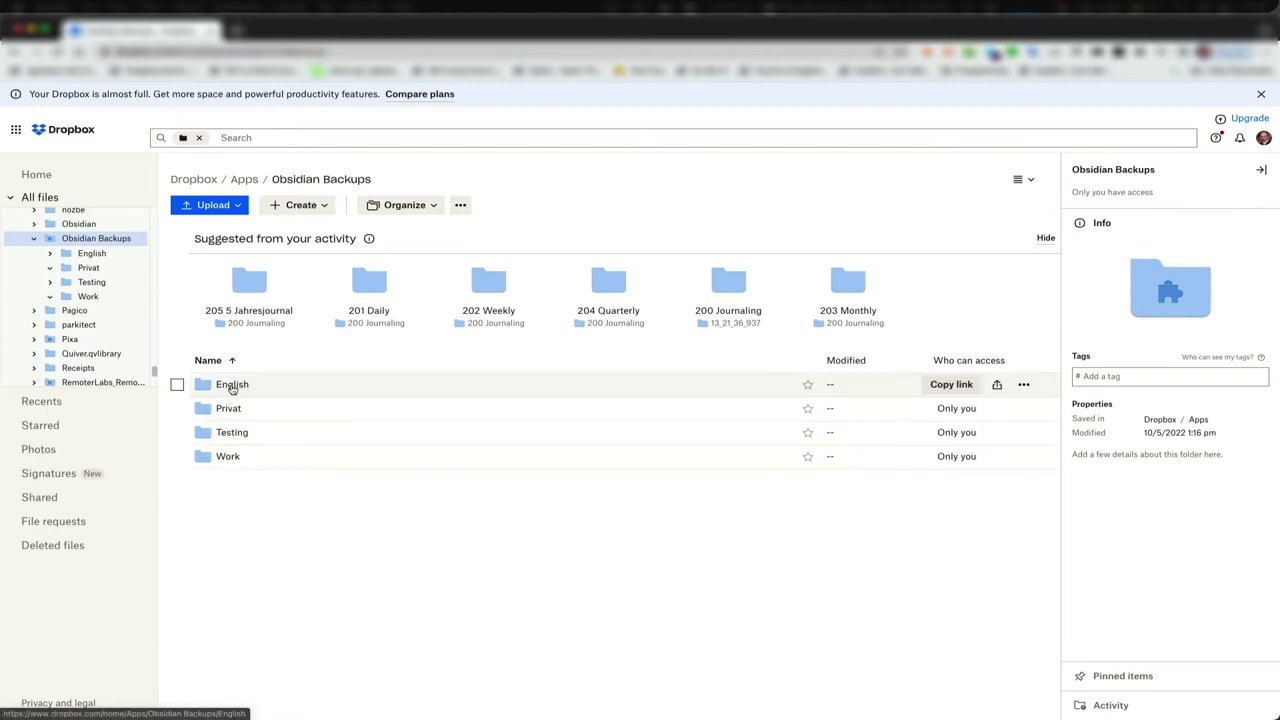
pyautogui.click(232, 386)
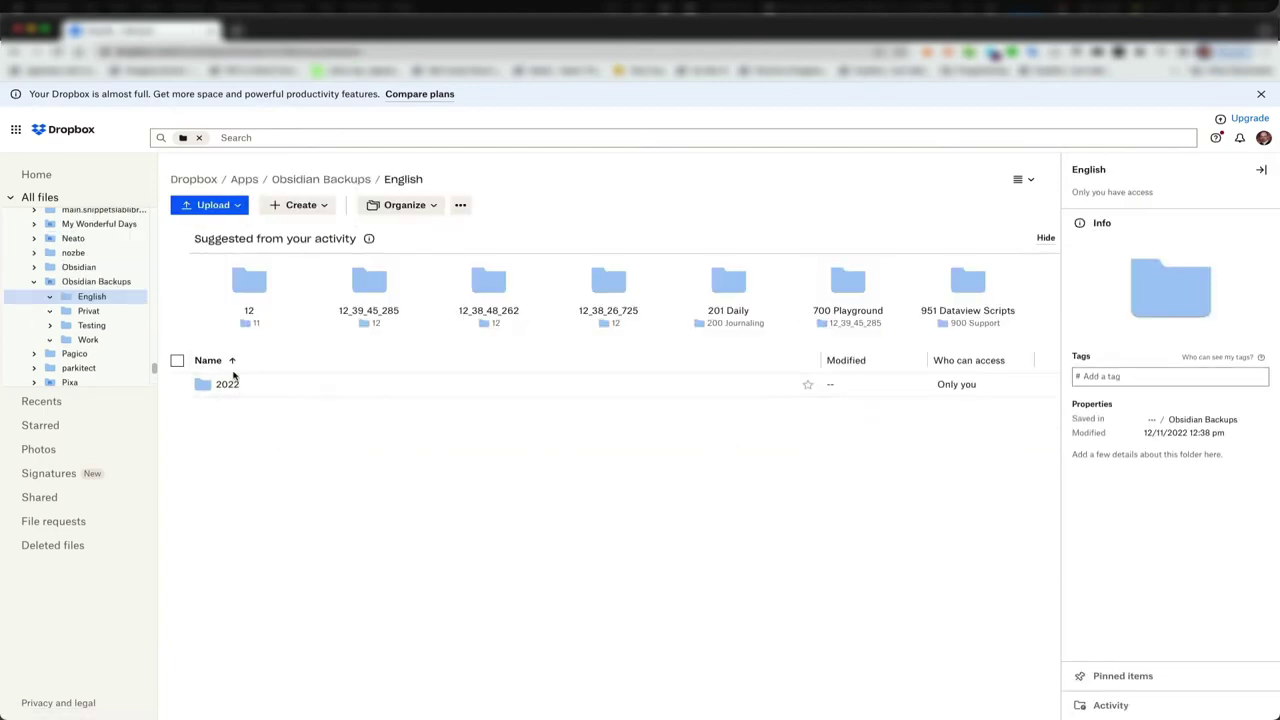
pyautogui.click(229, 388)
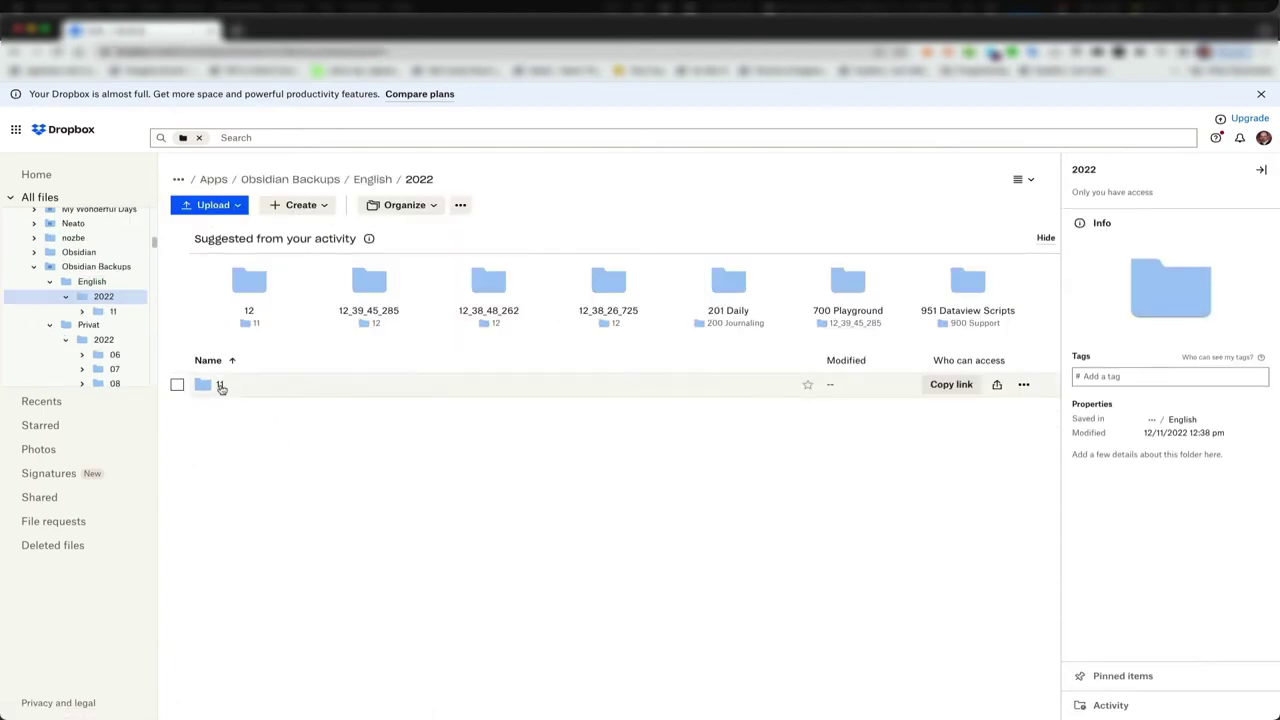
pyautogui.click(221, 386)
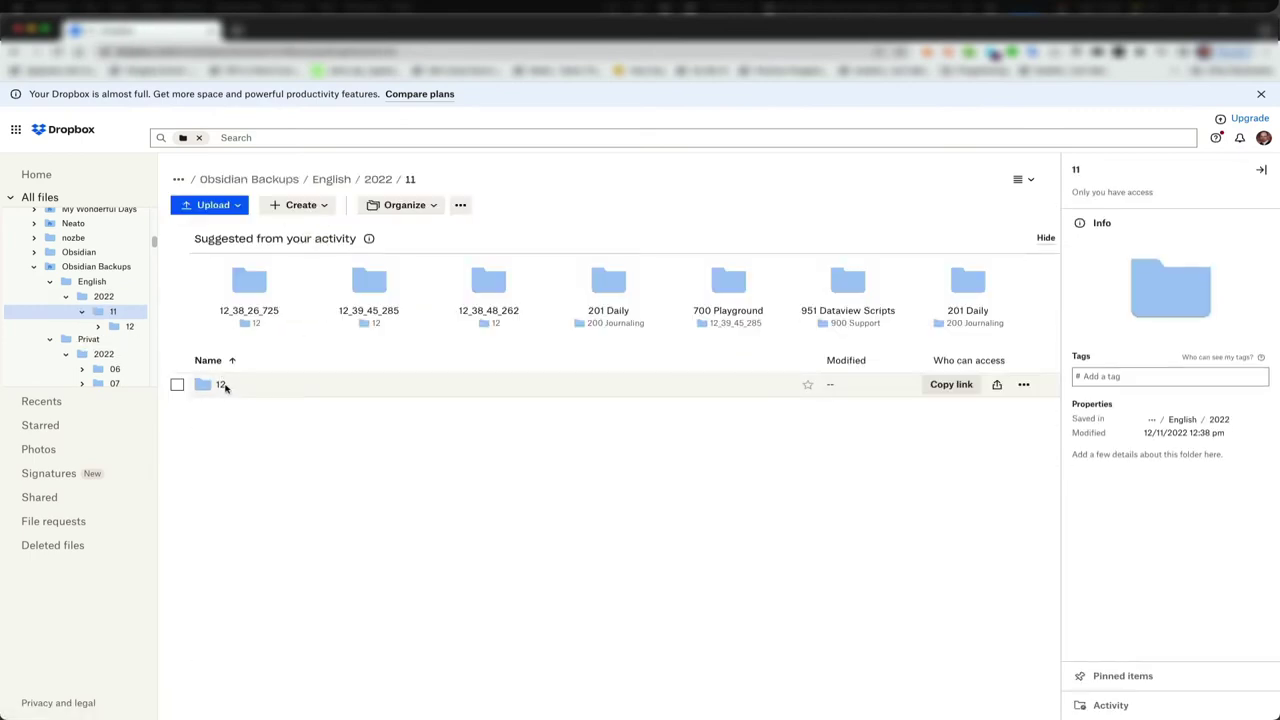
pyautogui.click(221, 386)
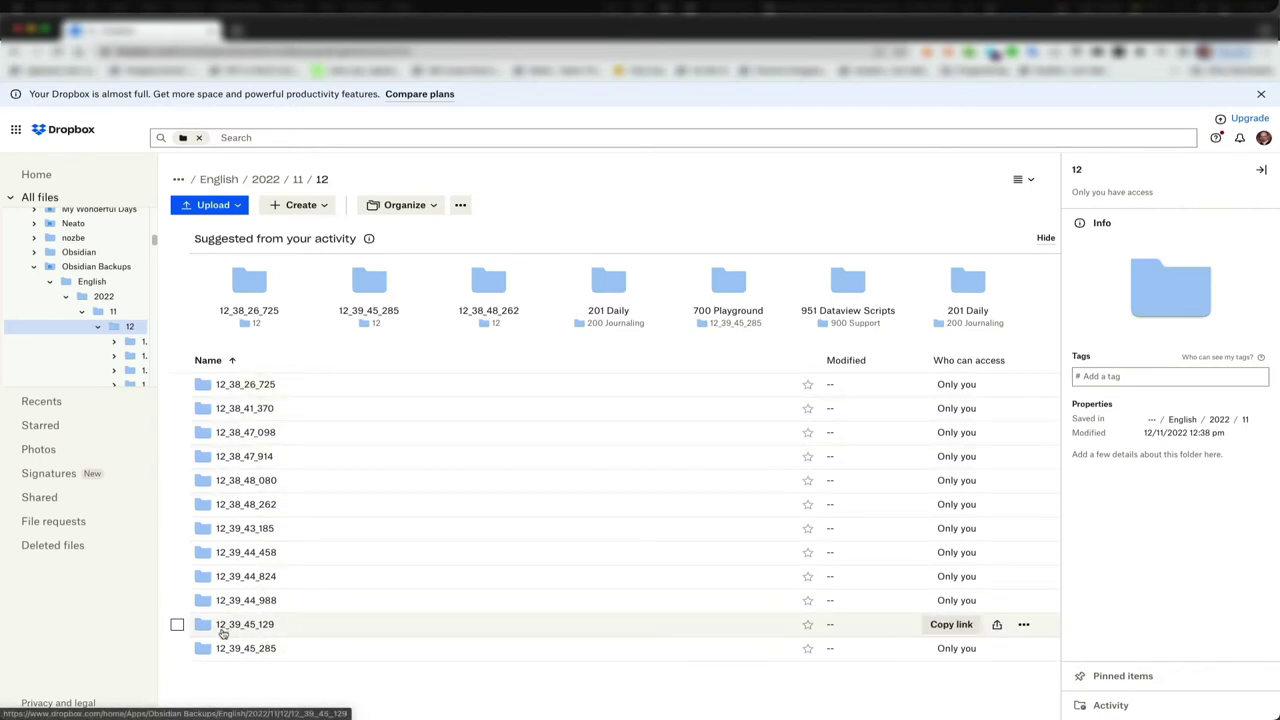
pyautogui.click(240, 650)
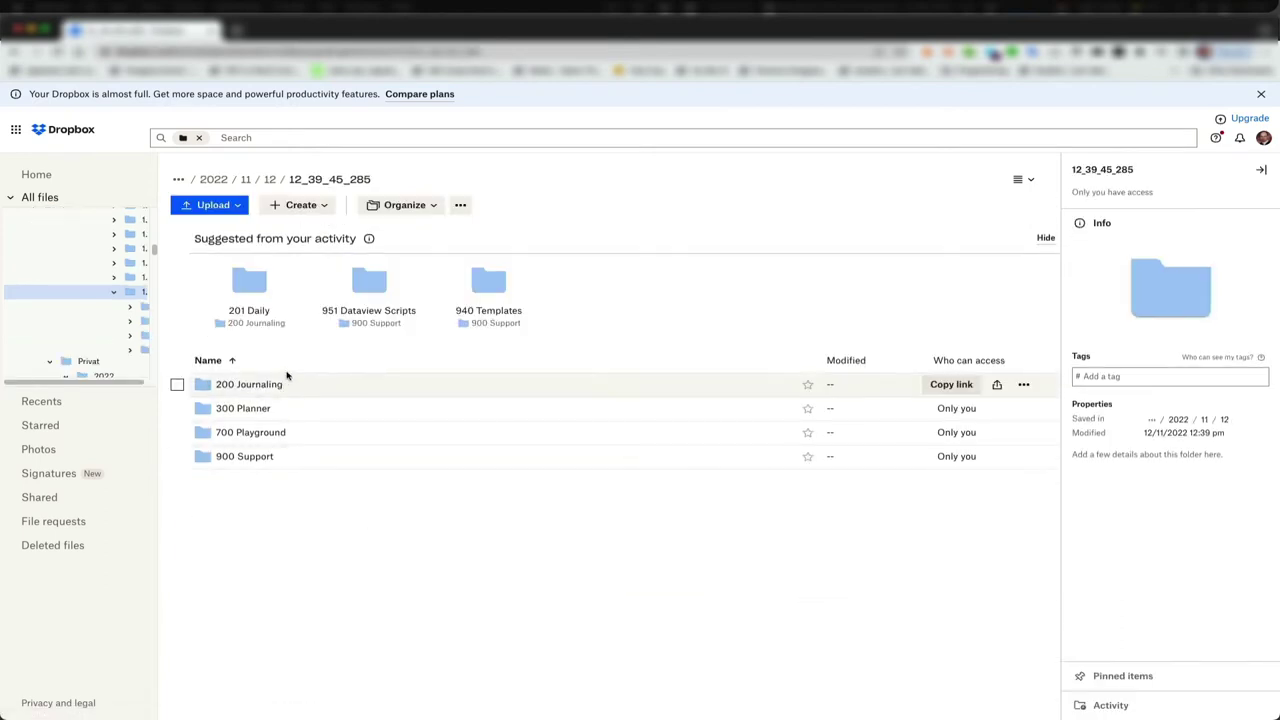
# Step: Check the backed-up 700 Playground folder, then return via the 11 and Obsidian Backups breadcrumbs
pyautogui.click(238, 432)
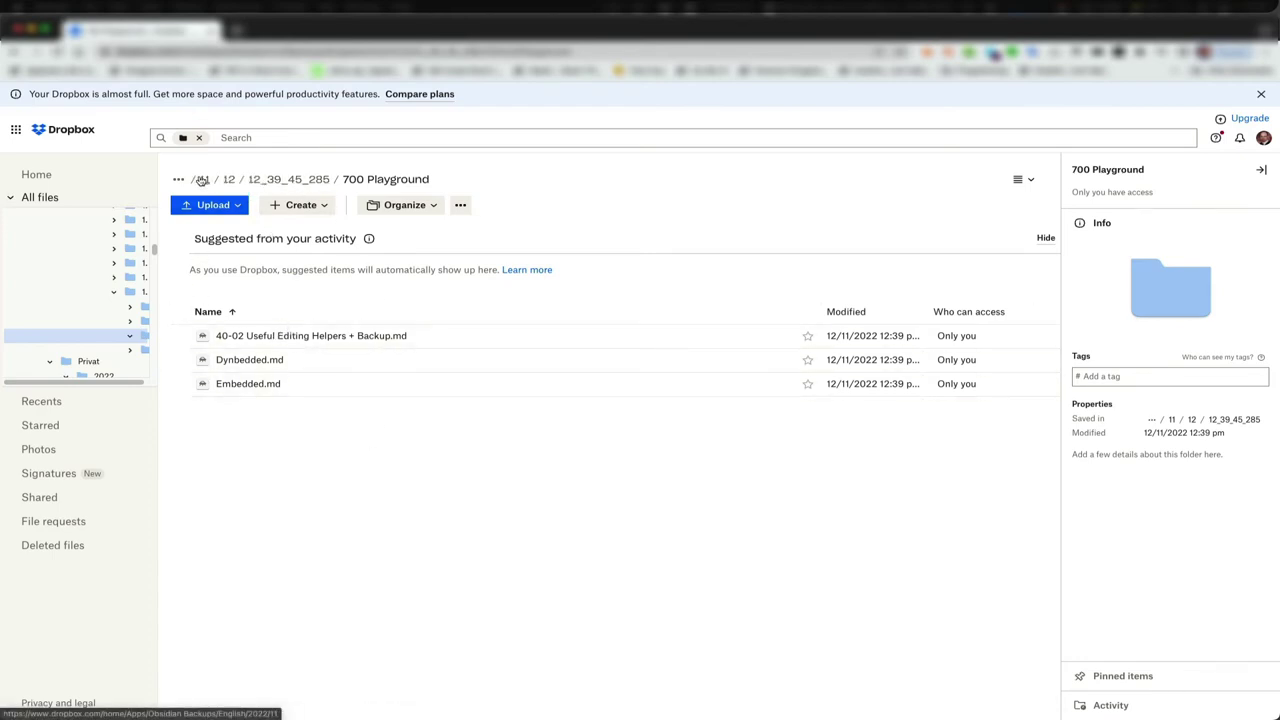
pyautogui.click(202, 180)
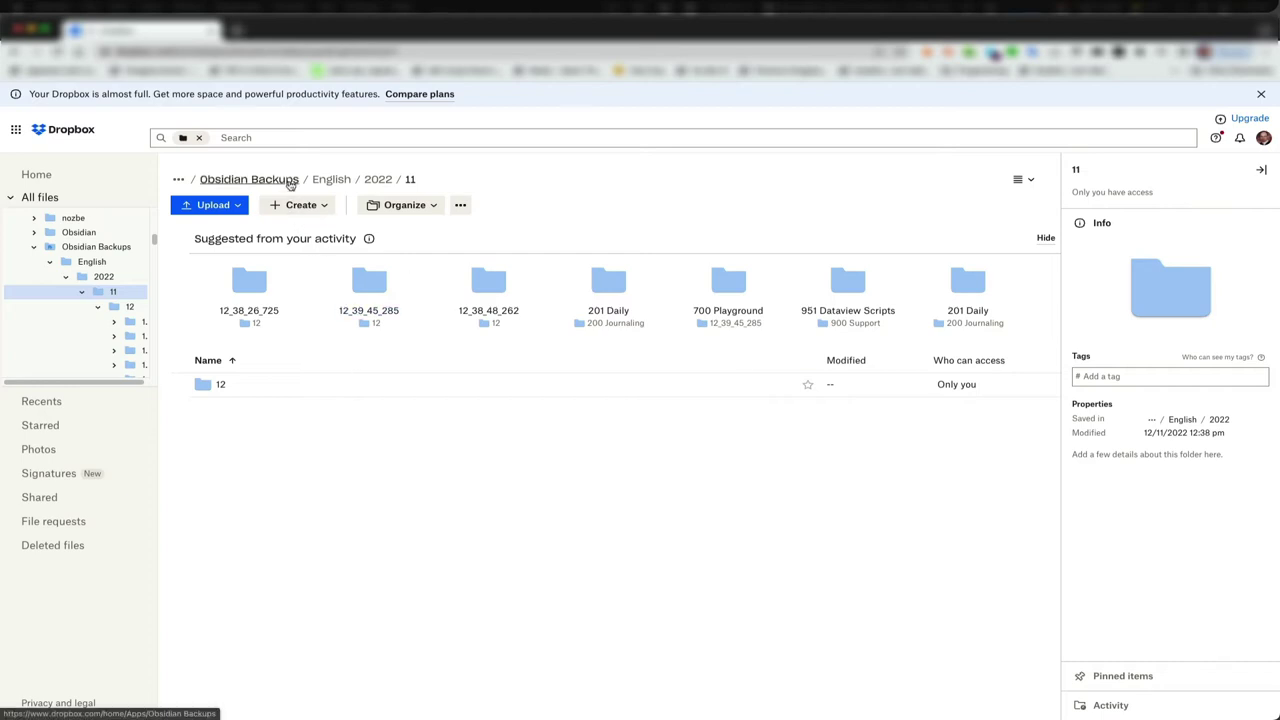
pyautogui.click(290, 183)
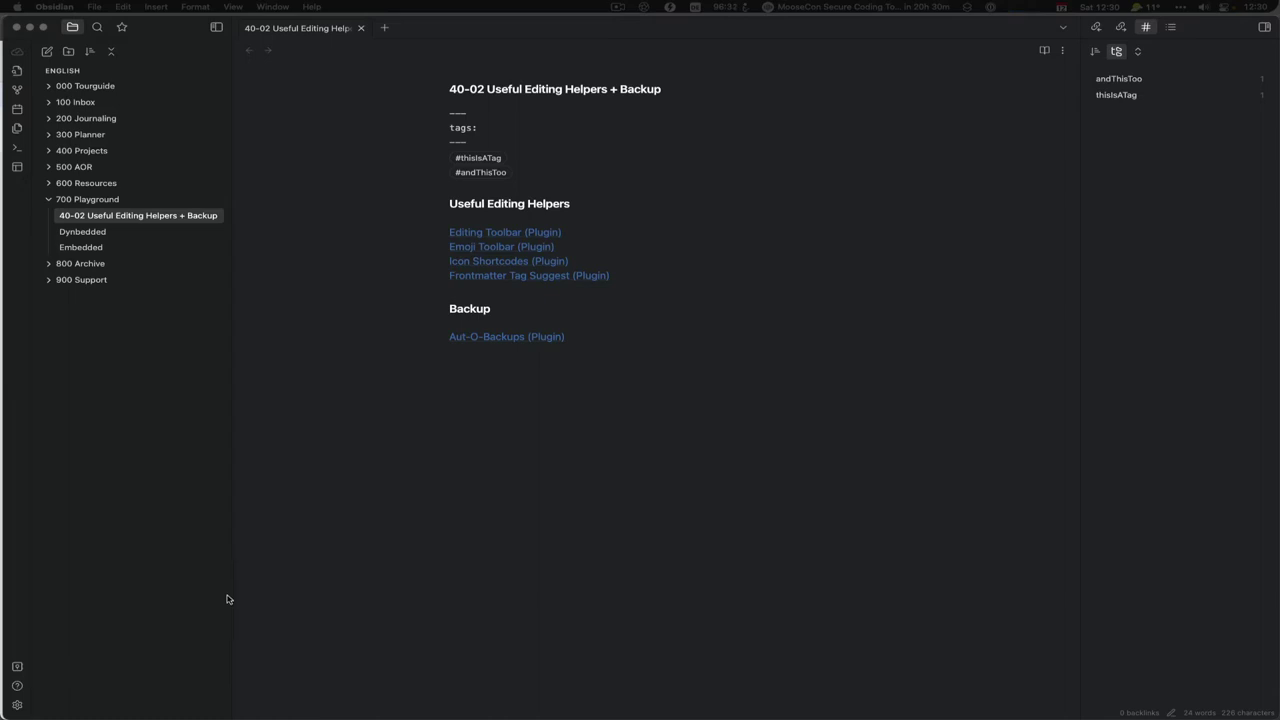
pyautogui.click(487, 130)
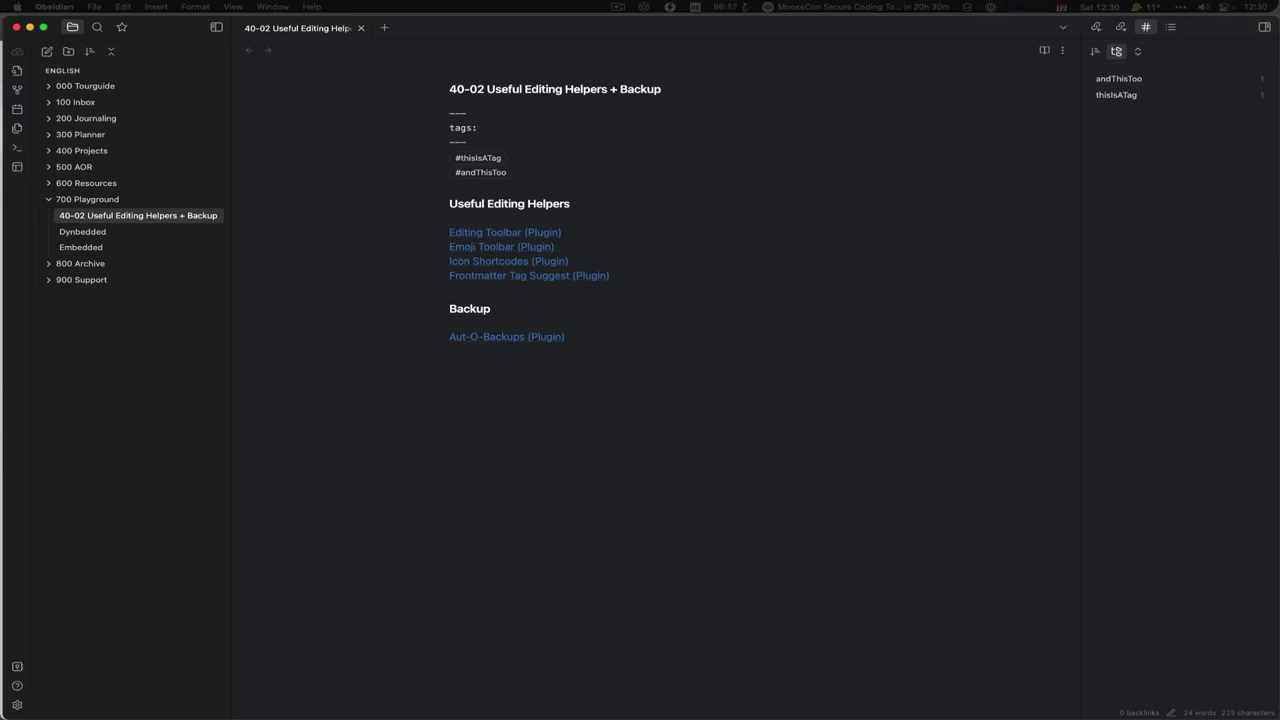
pyautogui.write('zhid')
pyautogui.press('BackSpace')
pyautogui.press('BackSpace')
pyautogui.press('BackSpace')
pyautogui.press('BackSpace')
pyautogui.write('thissdafsadf')
pyautogui.press('BackSpace')
pyautogui.press('BackSpace')
pyautogui.press('BackSpace')
pyautogui.press('BackSpace')
pyautogui.press('BackSpace')
pyautogui.press('BackSpace')
pyautogui.press('BackSpace')
pyautogui.press('BackSpace')
pyautogui.press('BackSpace')
pyautogui.press('BackSpace')
pyautogui.press('BackSpace')
pyautogui.press('BackSpace')
pyautogui.write('#')
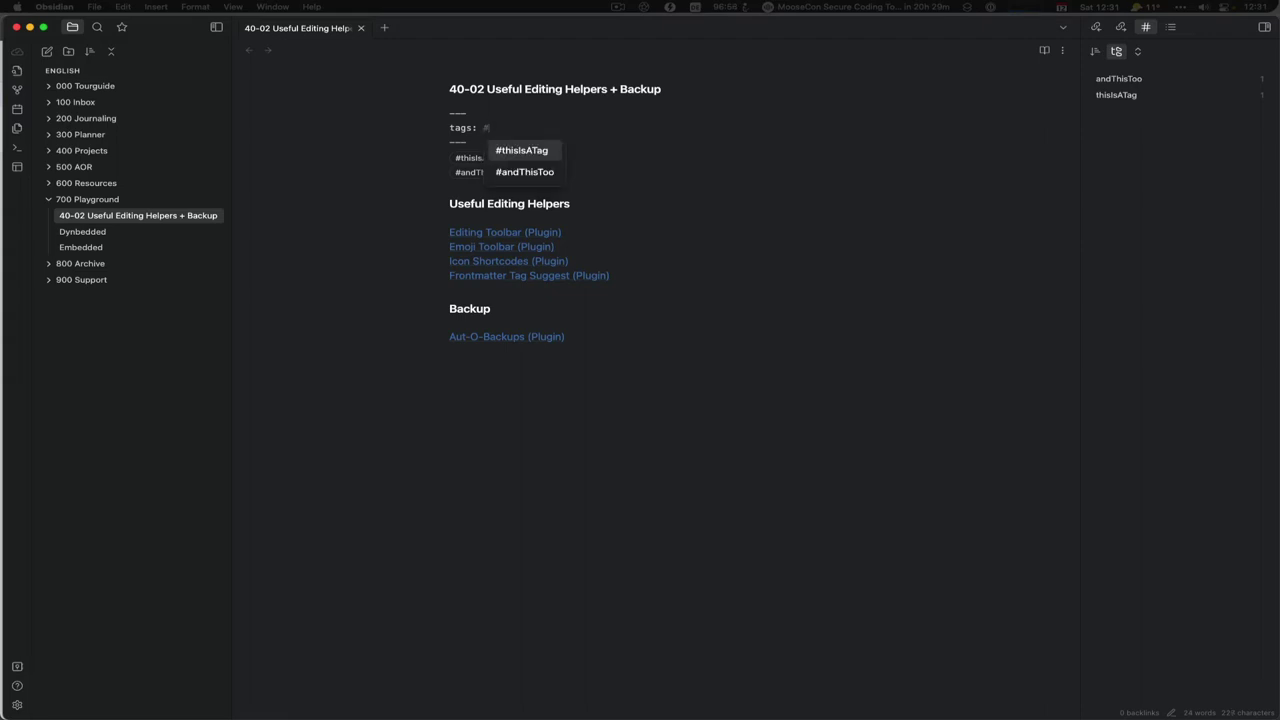
pyautogui.write('a')
pyautogui.press('Return')
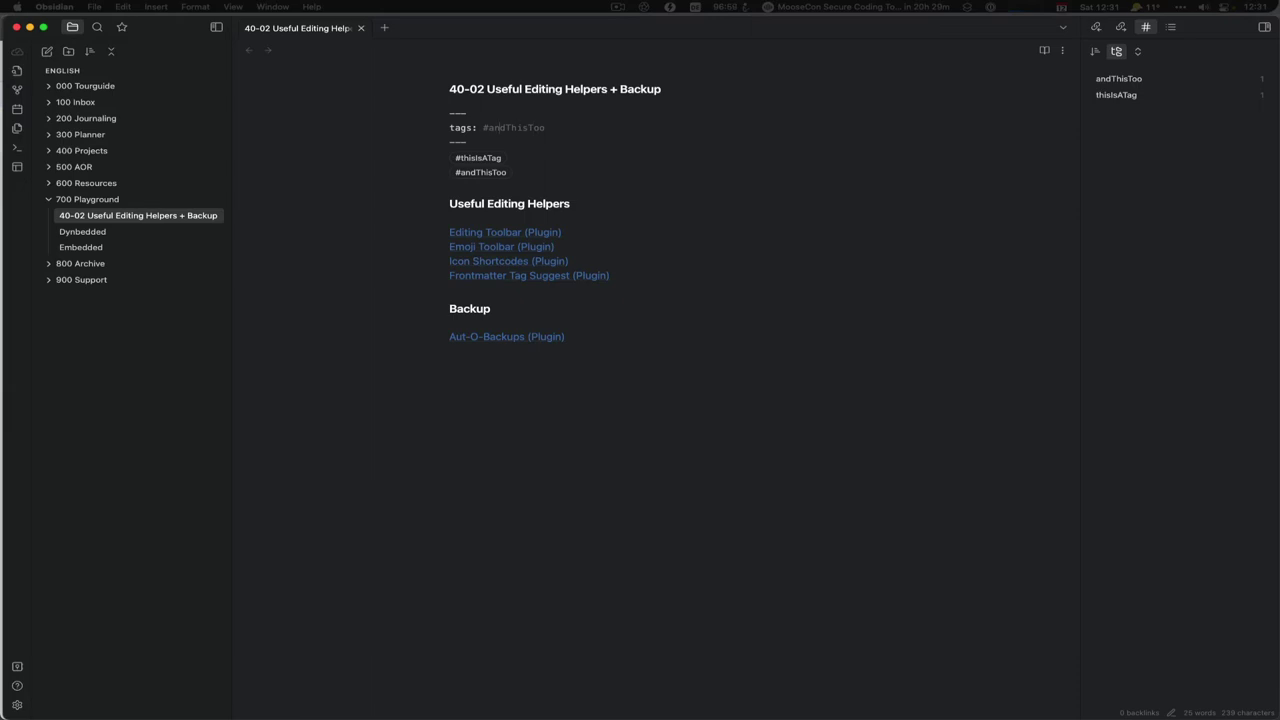
pyautogui.press('BackSpace')
pyautogui.hotkey('shift', 'Right')
pyautogui.hotkey('shift', 'Right')
pyautogui.hotkey('shift', 'Right')
pyautogui.hotkey('shift', 'Right')
pyautogui.hotkey('shift', 'Right')
pyautogui.hotkey('shift', 'Right')
pyautogui.hotkey('shift', 'Right')
pyautogui.hotkey('shift', 'Right')
pyautogui.hotkey('shift', 'Right')
pyautogui.hotkey('shift', 'Right')
pyautogui.press('BackSpace')
# Step: Turn on Frontmatter Tag Suggest in Community plugins and close Settings
pyautogui.click(16, 705)
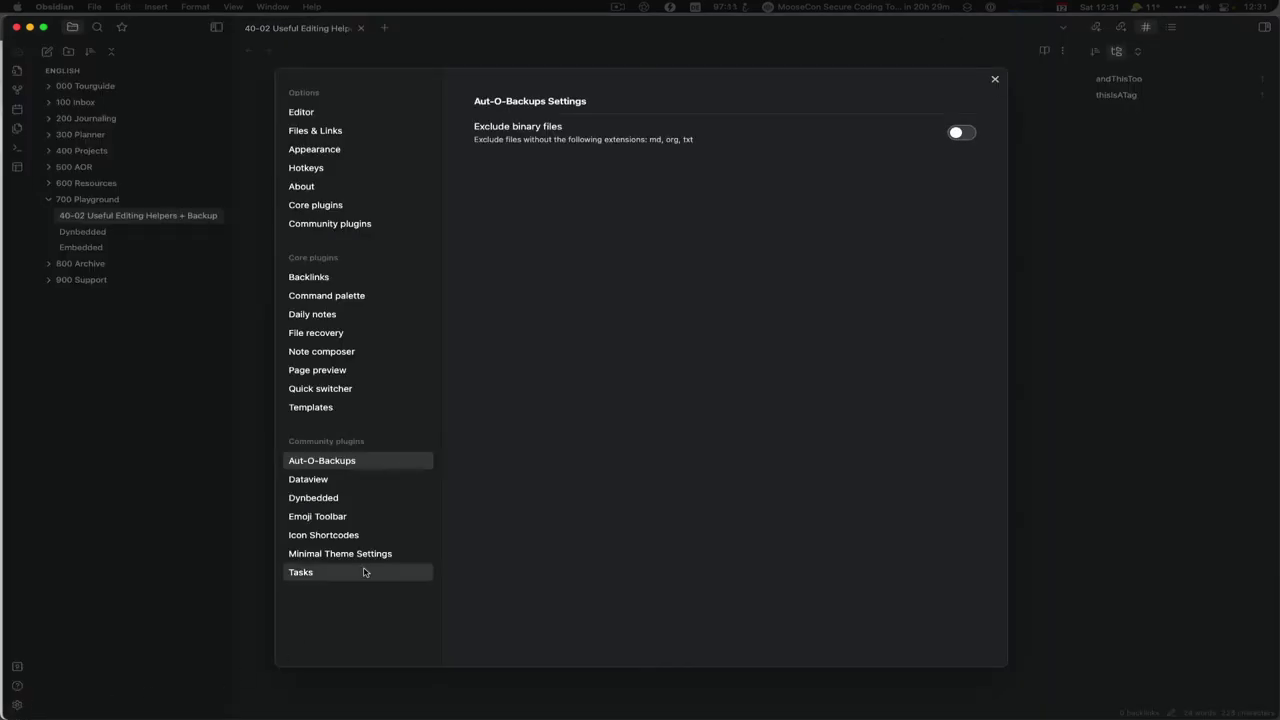
pyautogui.click(316, 224)
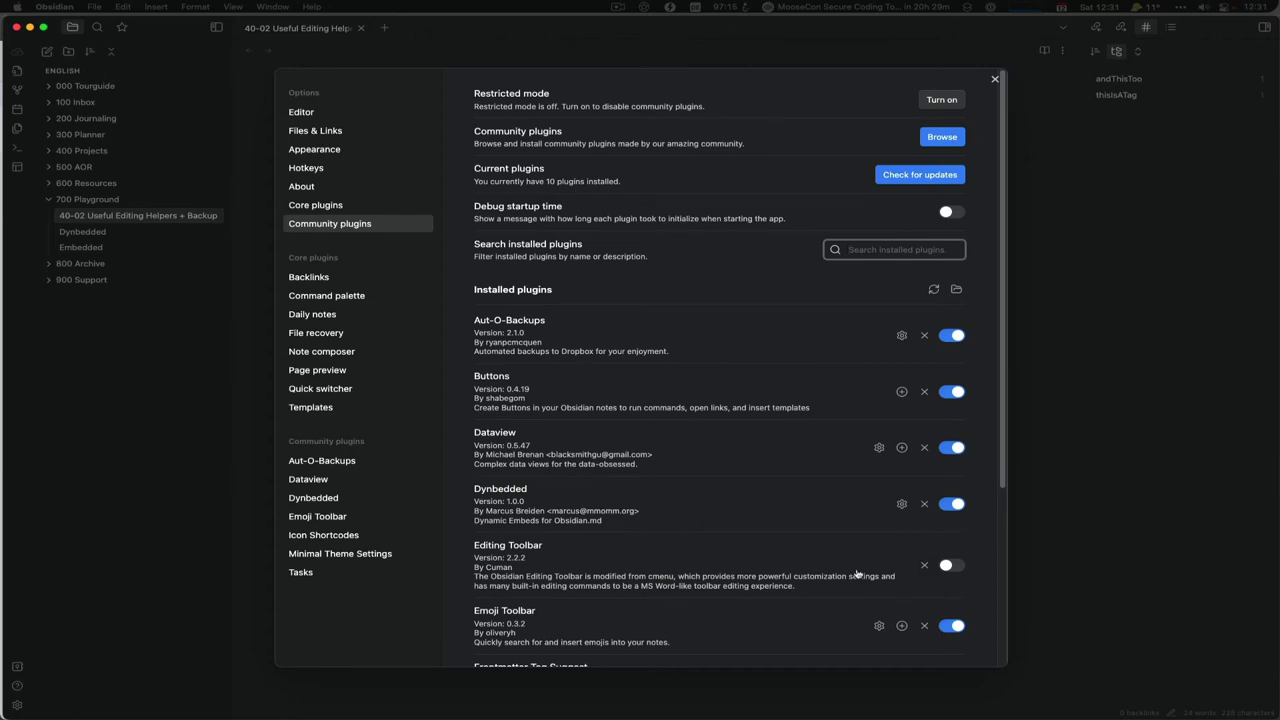
pyautogui.scroll(-4, 857, 573)
pyautogui.click(950, 508)
pyautogui.click(995, 79)
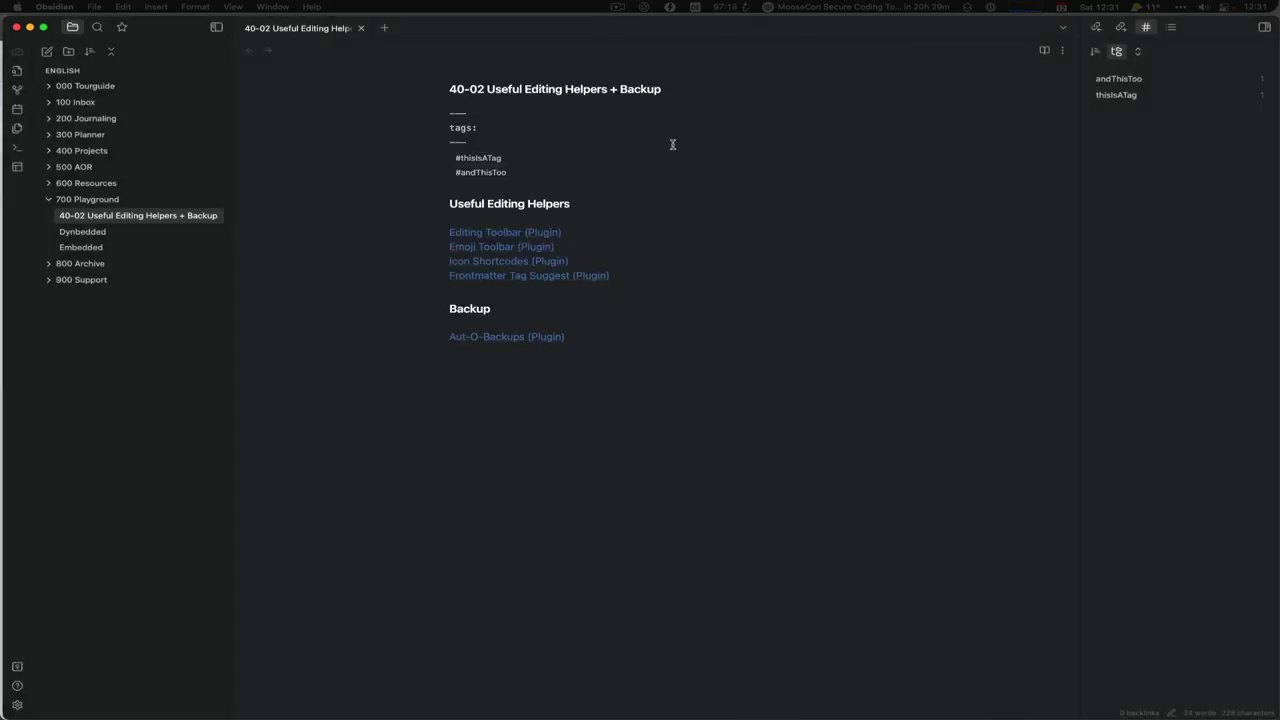
# Step: Try tag suggestions in the frontmatter, leaving the tags field as an empty list []
pyautogui.press('BackSpace')
pyautogui.write('t')
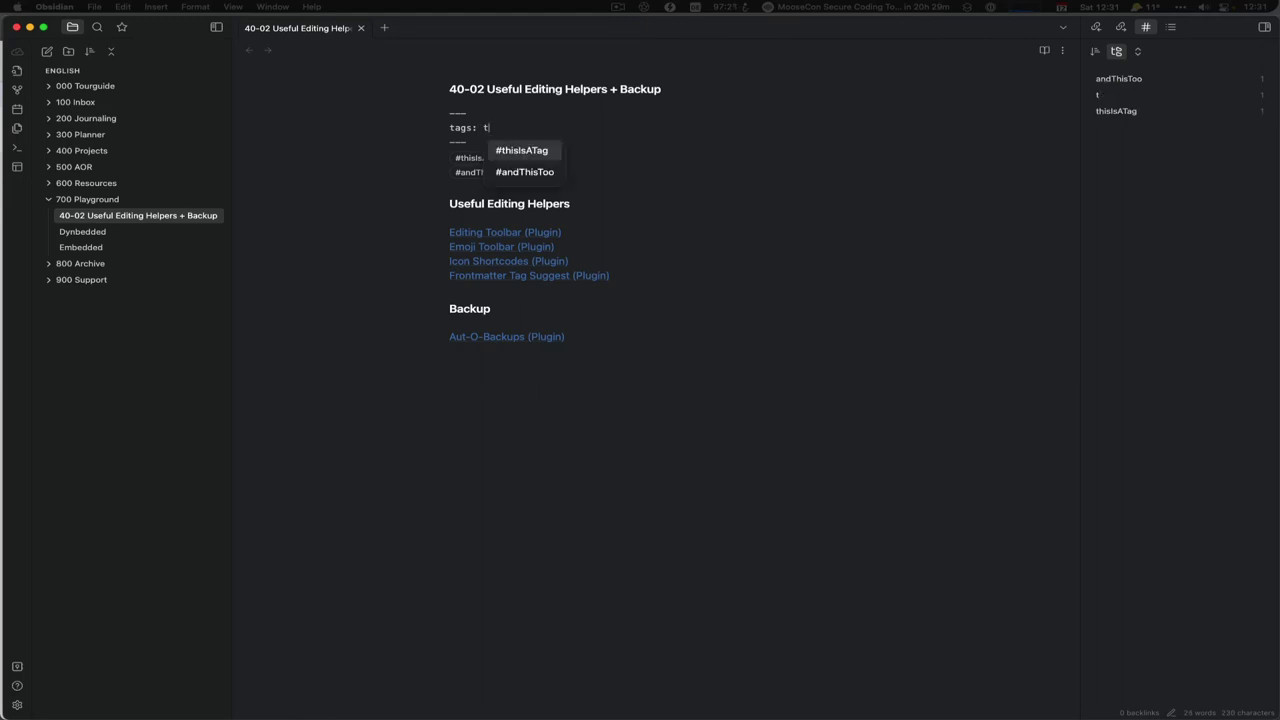
pyautogui.press('BackSpace')
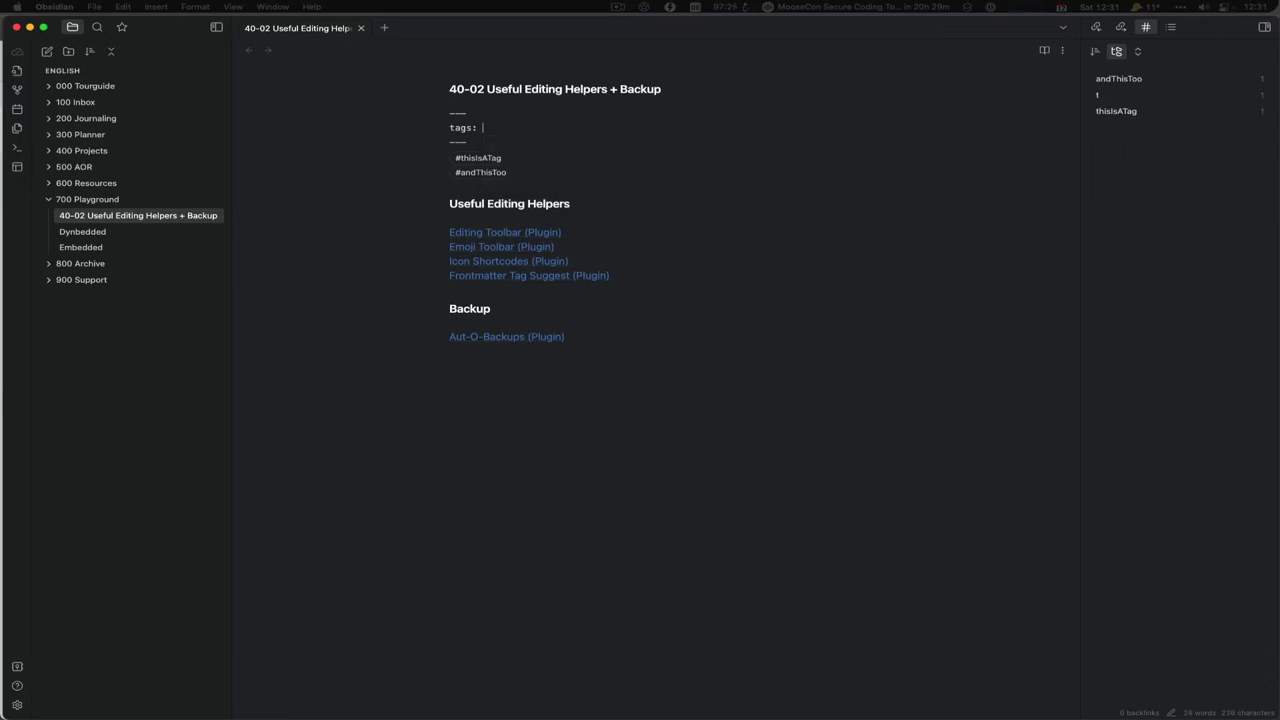
pyautogui.write('[')
pyautogui.write('th')
pyautogui.press('BackSpace')
pyautogui.press('BackSpace')
pyautogui.write('tg')
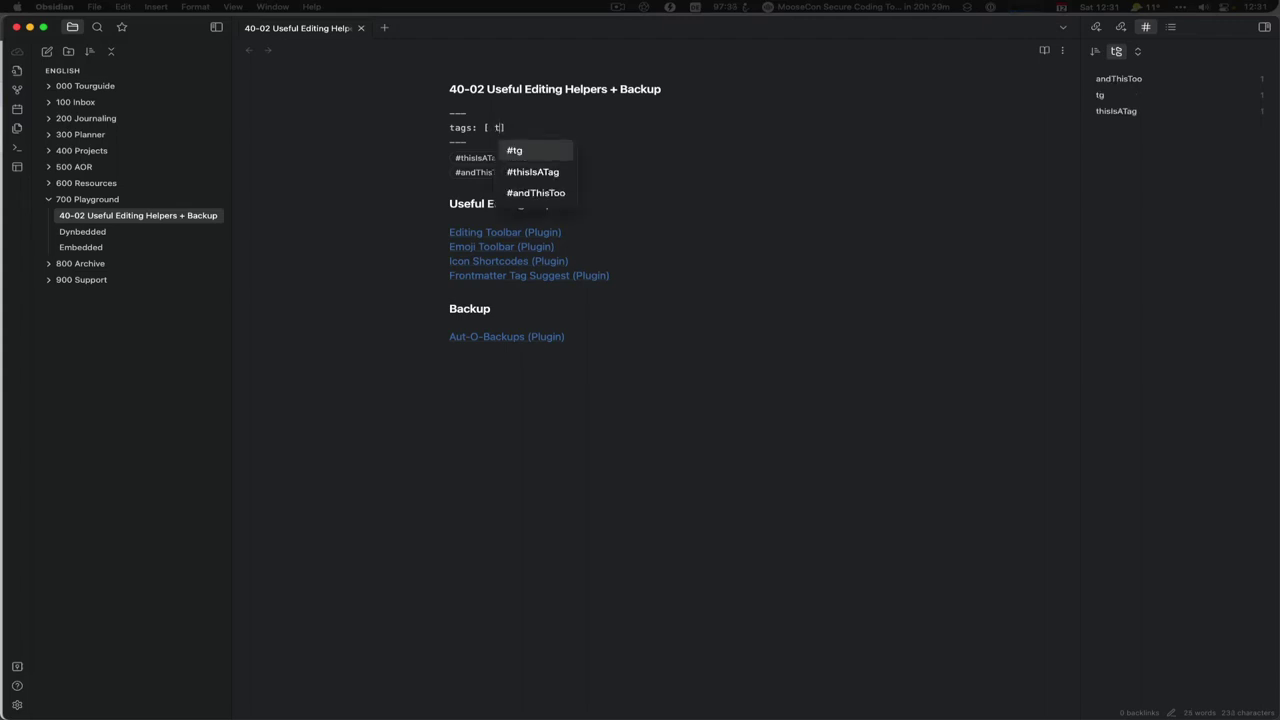
pyautogui.write('he')
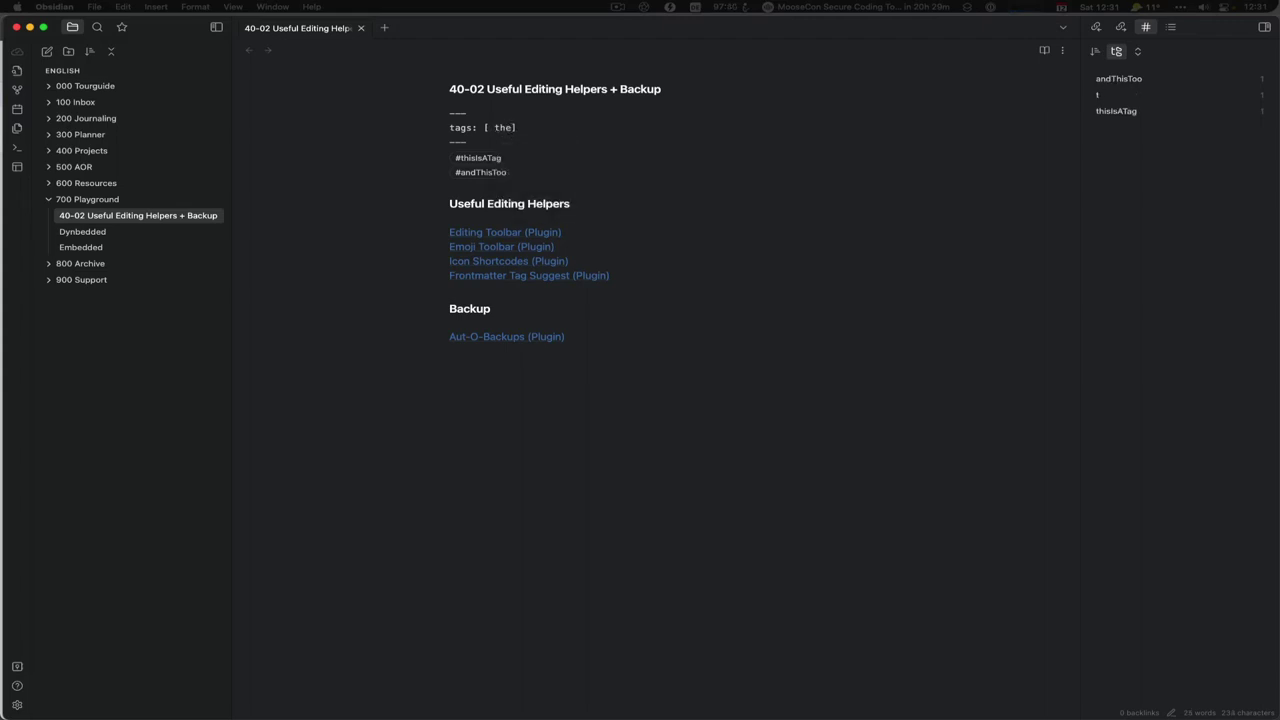
pyautogui.press('BackSpace')
pyautogui.press('BackSpace')
pyautogui.press('BackSpace')
pyautogui.press('BackSpace')
# Step: Type ':book+open' to preview emoji suggestions, then erase it back to a lone colon
pyautogui.write(':boo')
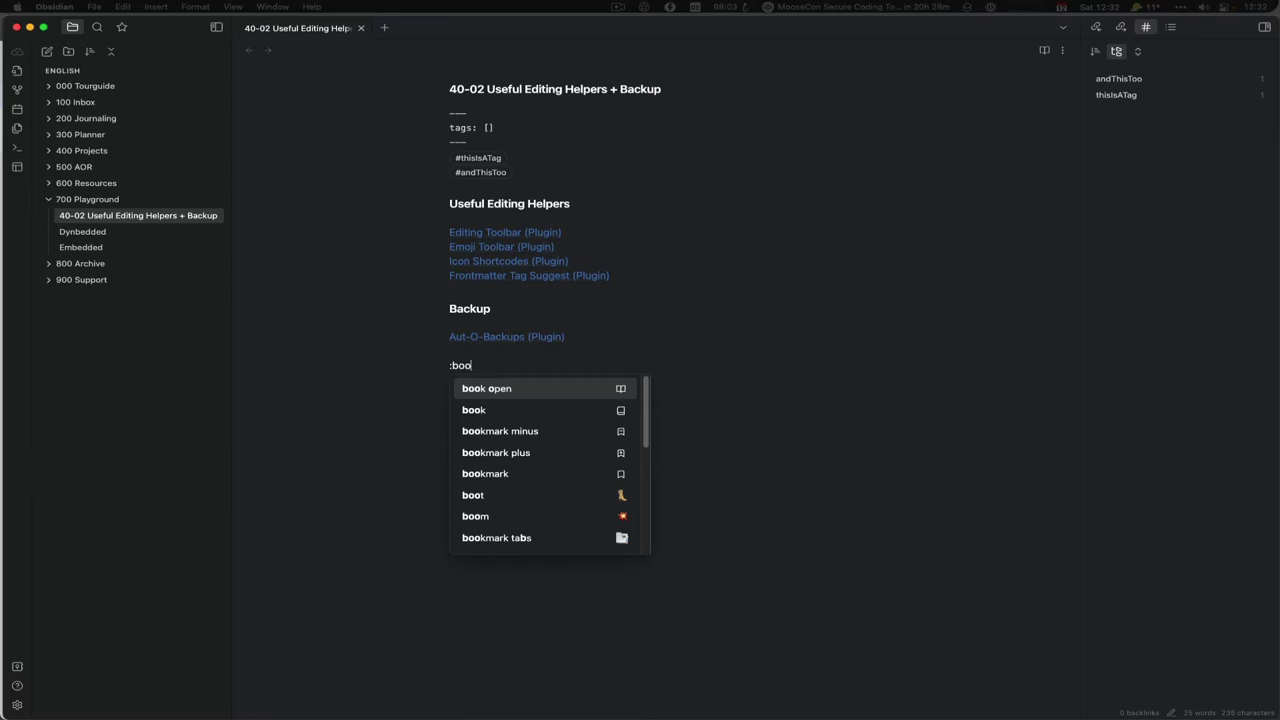
pyautogui.write('k')
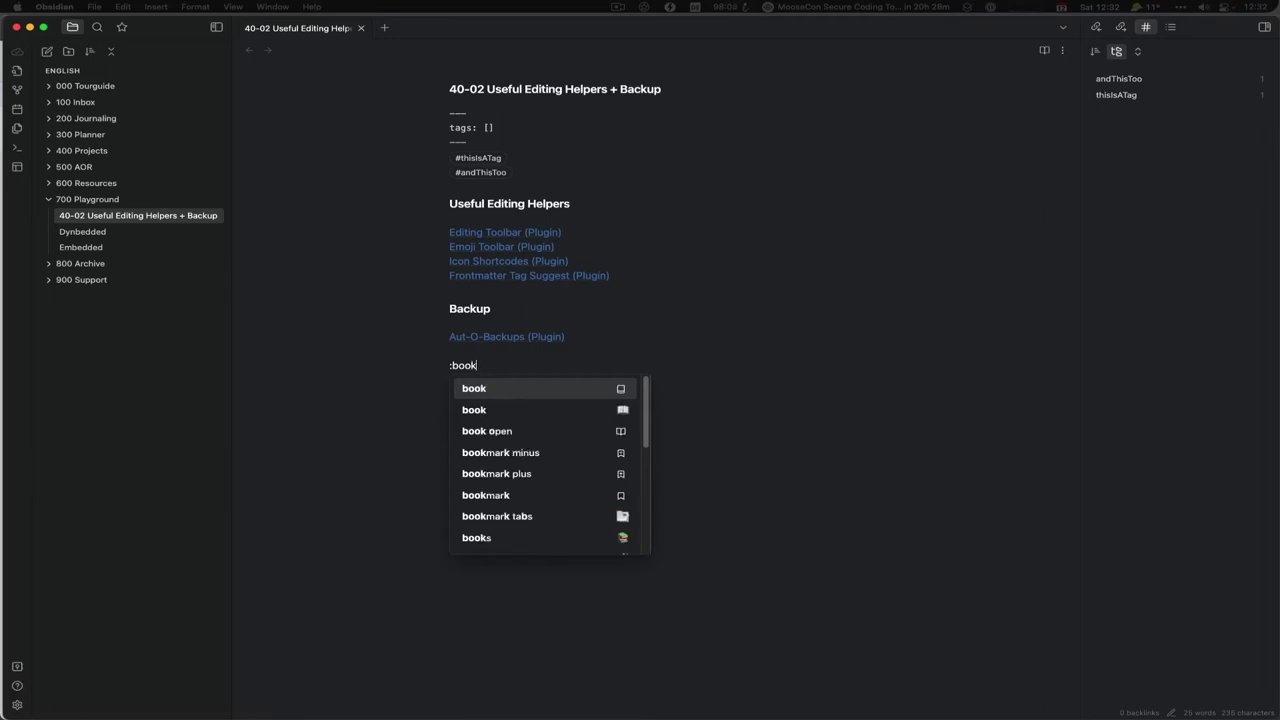
pyautogui.write('*')
pyautogui.press('BackSpace')
pyautogui.write('+open')
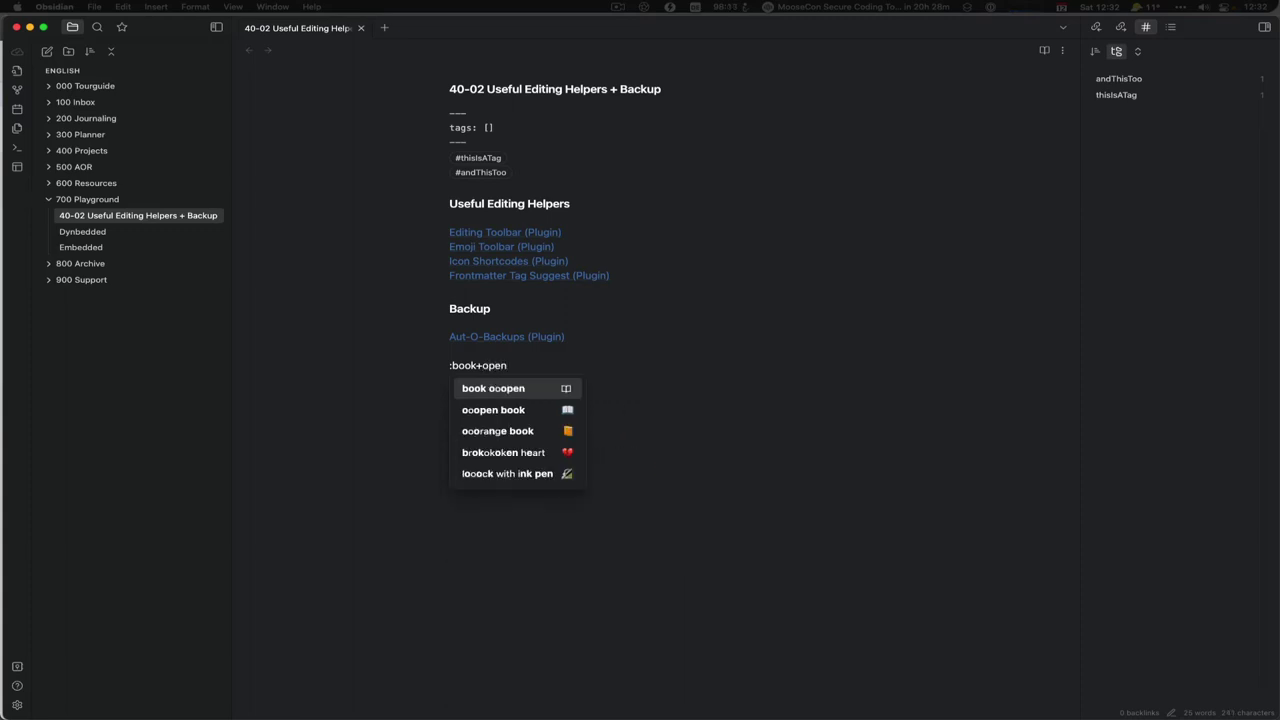
pyautogui.press('BackSpace')
pyautogui.press('BackSpace')
pyautogui.press('BackSpace')
pyautogui.press('BackSpace')
pyautogui.press('BackSpace')
pyautogui.press('BackSpace')
pyautogui.press('BackSpace')
pyautogui.press('BackSpace')
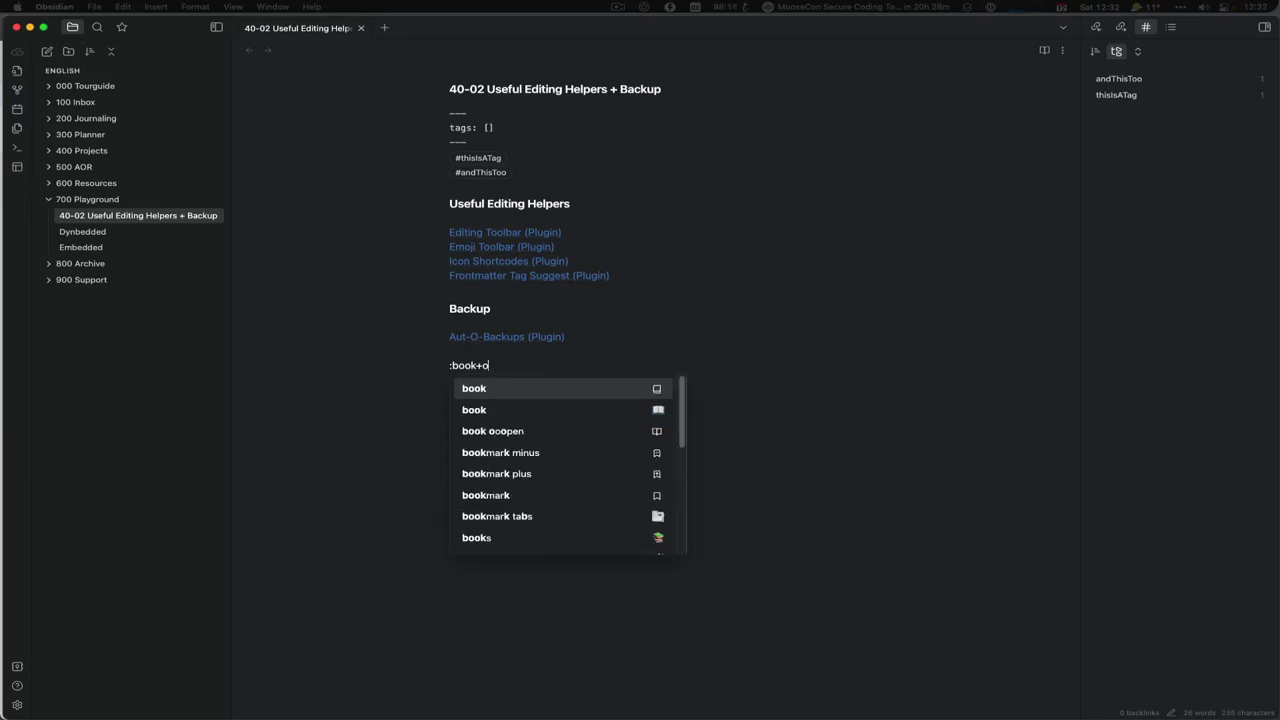
pyautogui.press('BackSpace')
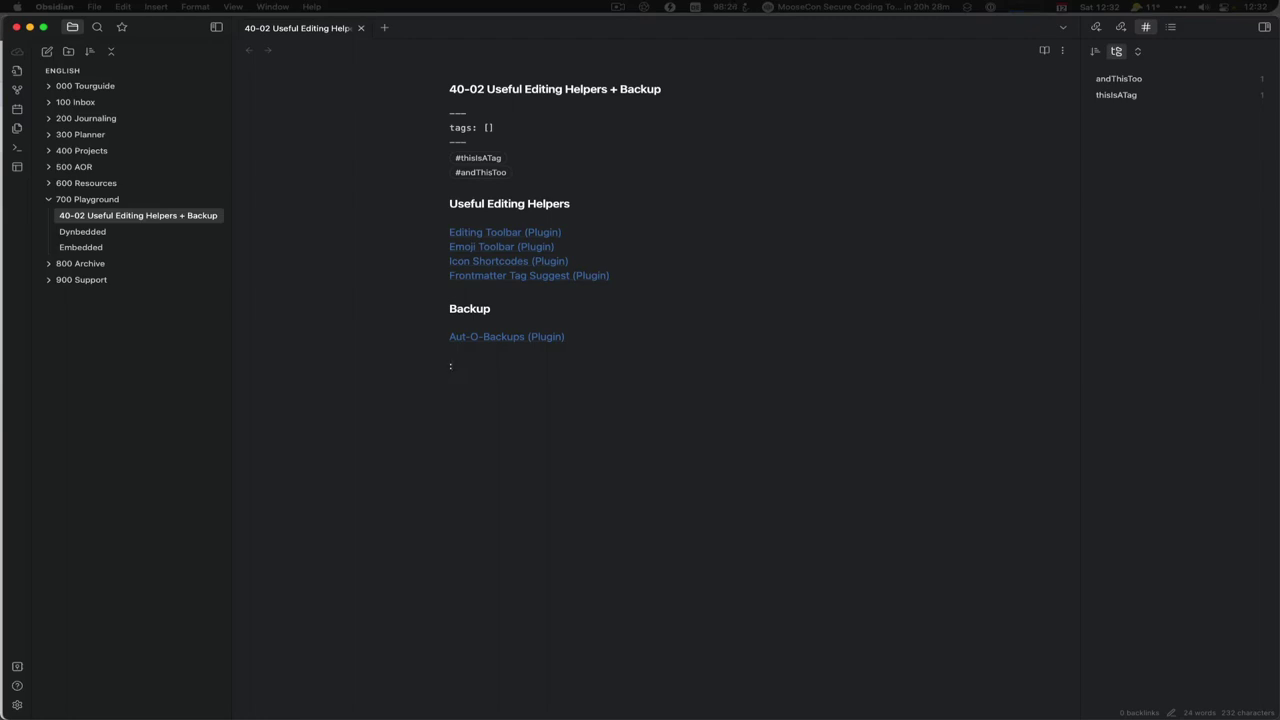
# Step: In Icon Shortcodes, enable trailing-space trigger, space after shortcode and built-in icons; open the pack browser
pyautogui.click(17, 705)
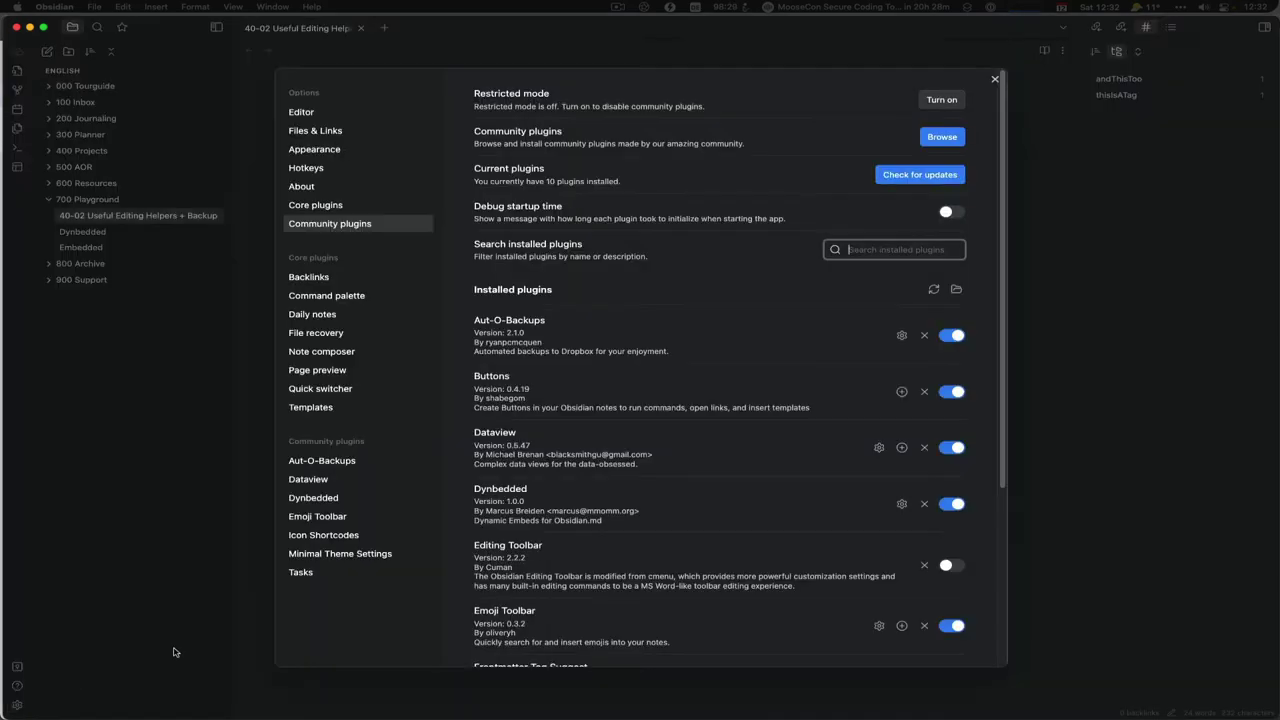
pyautogui.click(345, 536)
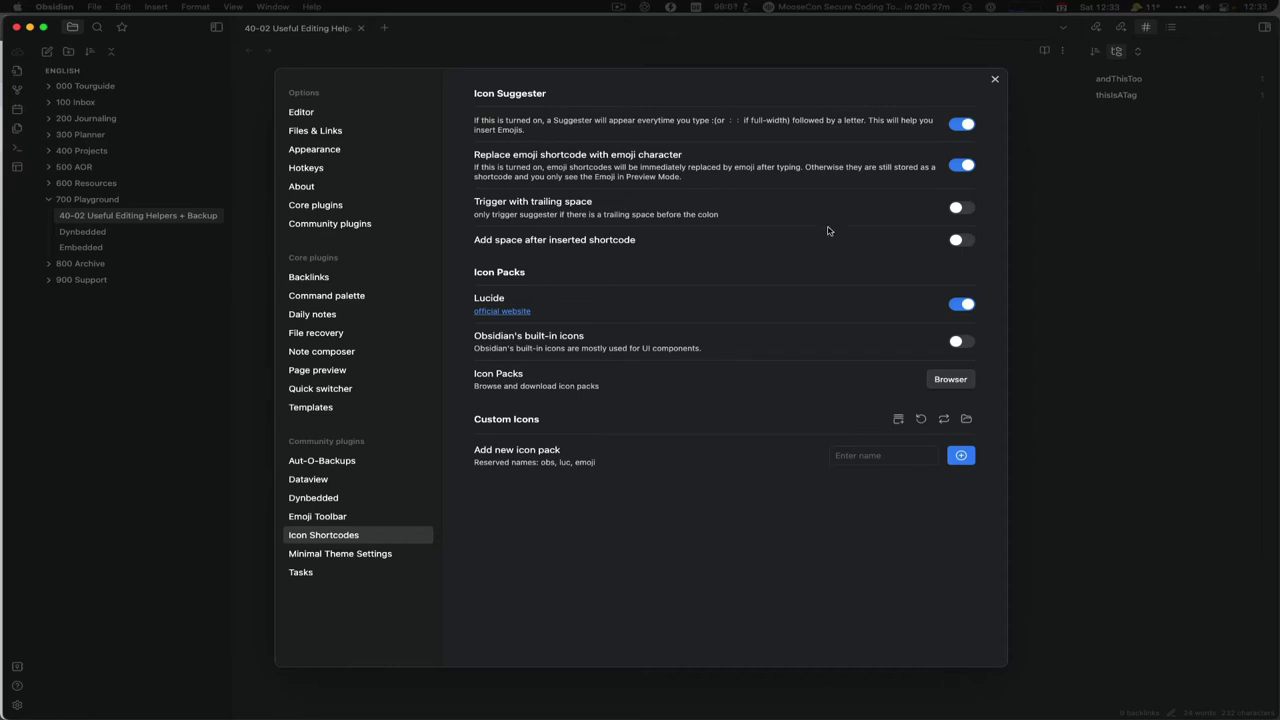
pyautogui.click(963, 210)
pyautogui.click(962, 241)
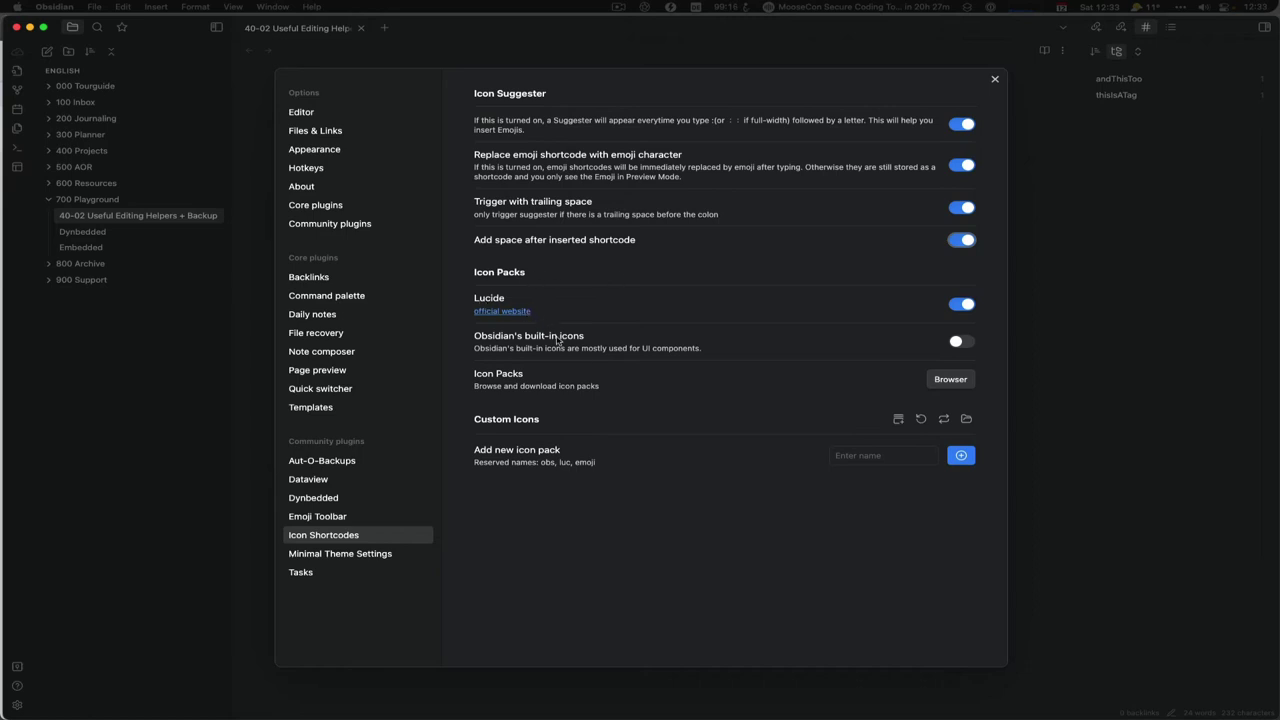
pyautogui.click(961, 342)
pyautogui.click(958, 385)
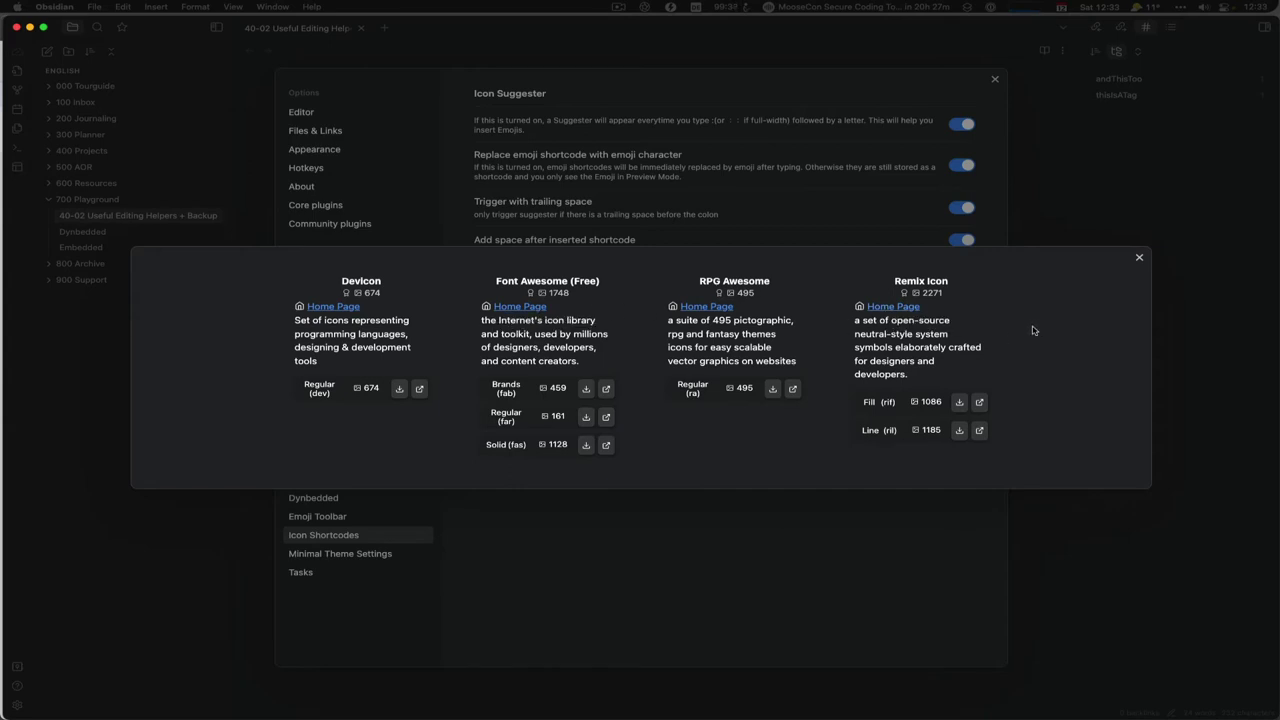
# Step: Dismiss the icon pack browser to get back to the Custom Icons section
pyautogui.click(1138, 258)
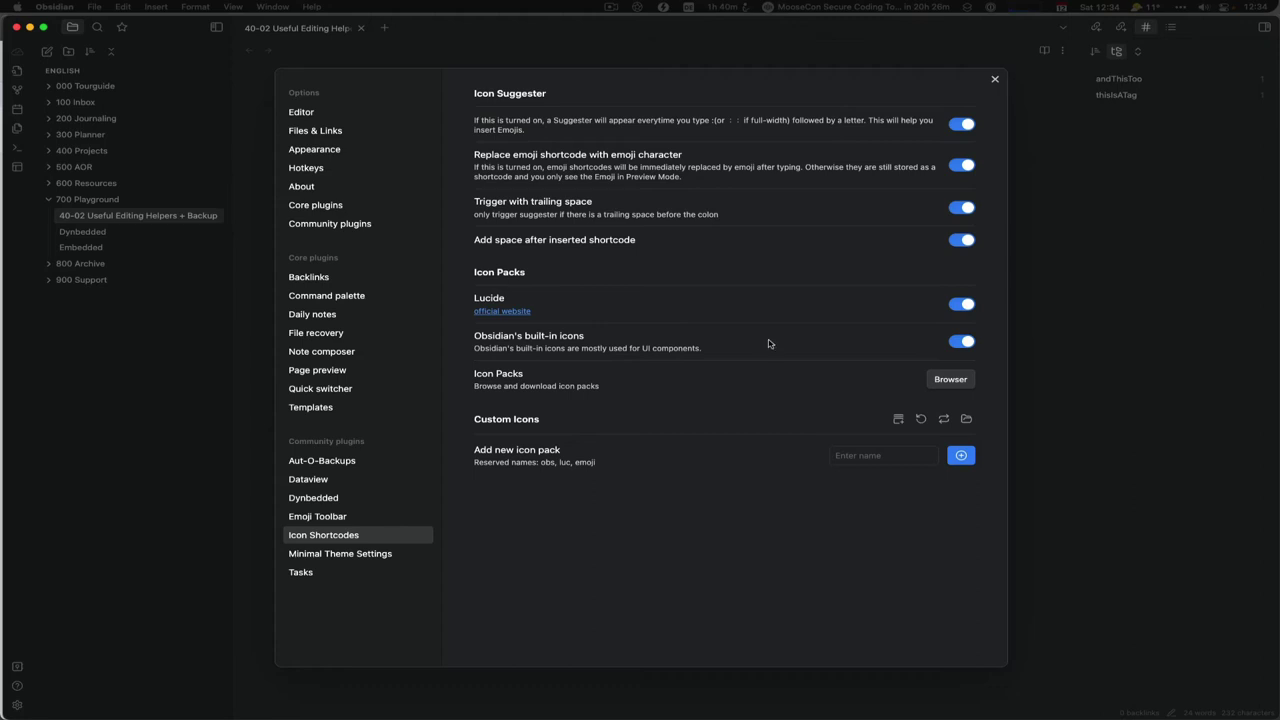
# Step: Close Settings and try the ':book' shortcode suggestions below Aut-O-Backups, then erase them
pyautogui.click(994, 80)
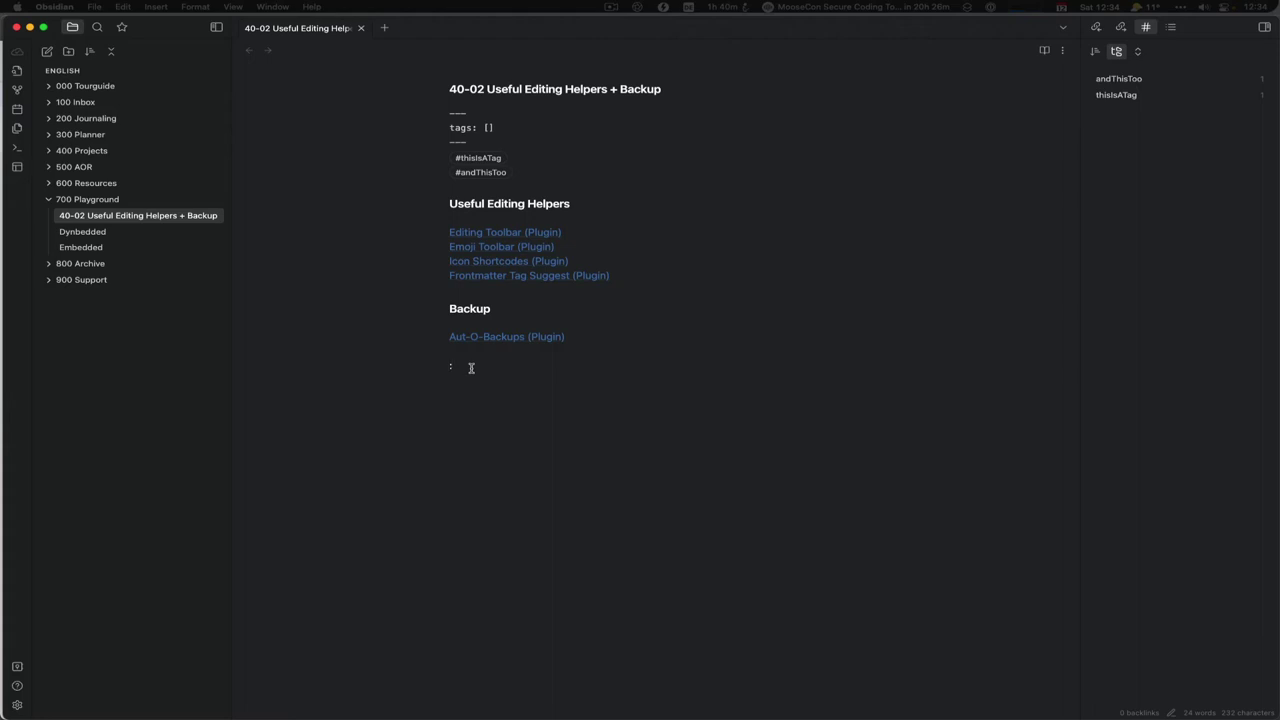
pyautogui.write('boo')
pyautogui.press('BackSpace')
pyautogui.press('BackSpace')
pyautogui.press('BackSpace')
pyautogui.press('BackSpace')
pyautogui.write(':book')
pyautogui.press('BackSpace')
pyautogui.press('BackSpace')
pyautogui.press('BackSpace')
pyautogui.press('BackSpace')
pyautogui.press('BackSpace')
pyautogui.write(':book')
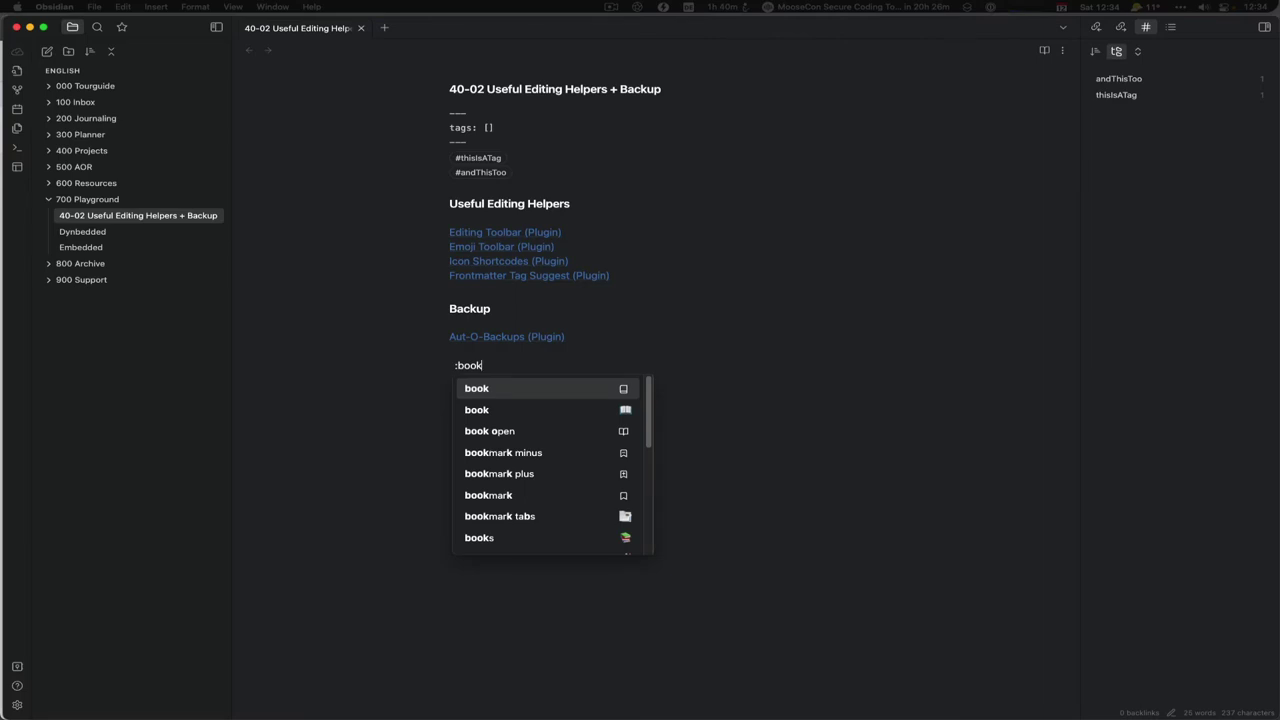
pyautogui.press('Down')
pyautogui.press('Down')
pyautogui.press('Down')
pyautogui.press('Down')
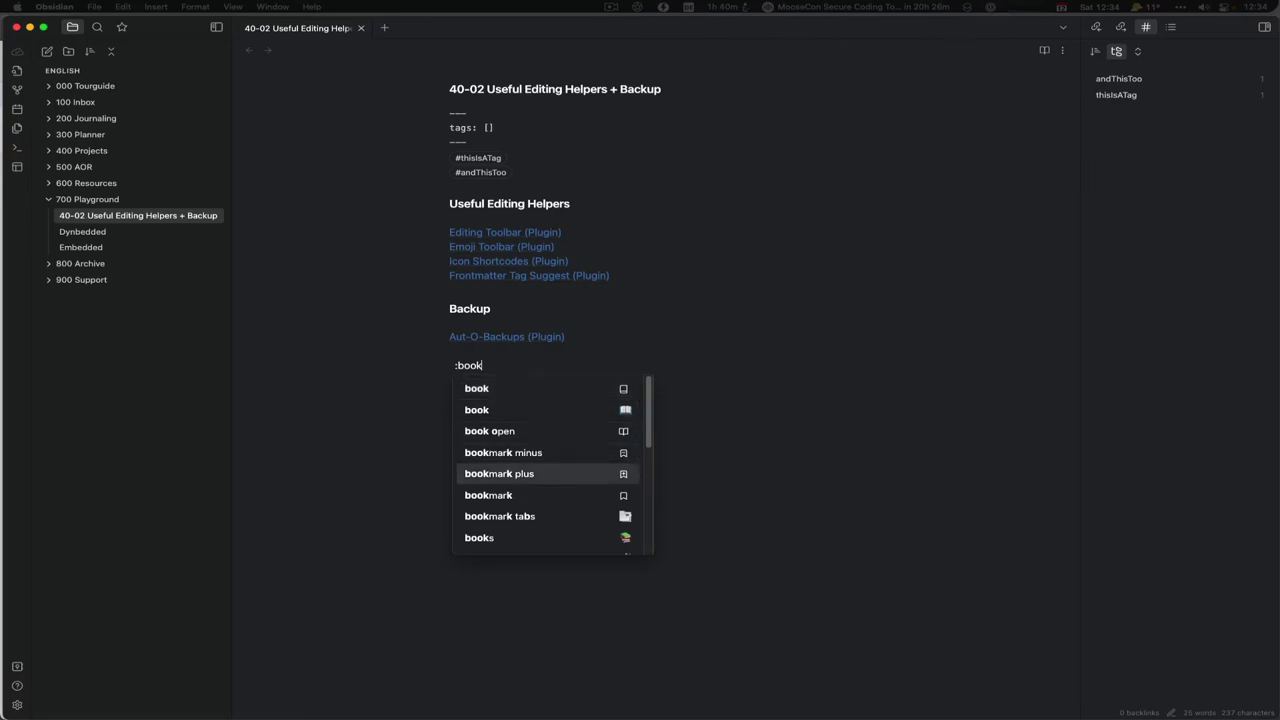
pyautogui.press('Down')
pyautogui.press('Up')
pyautogui.press('Up')
pyautogui.press('Up')
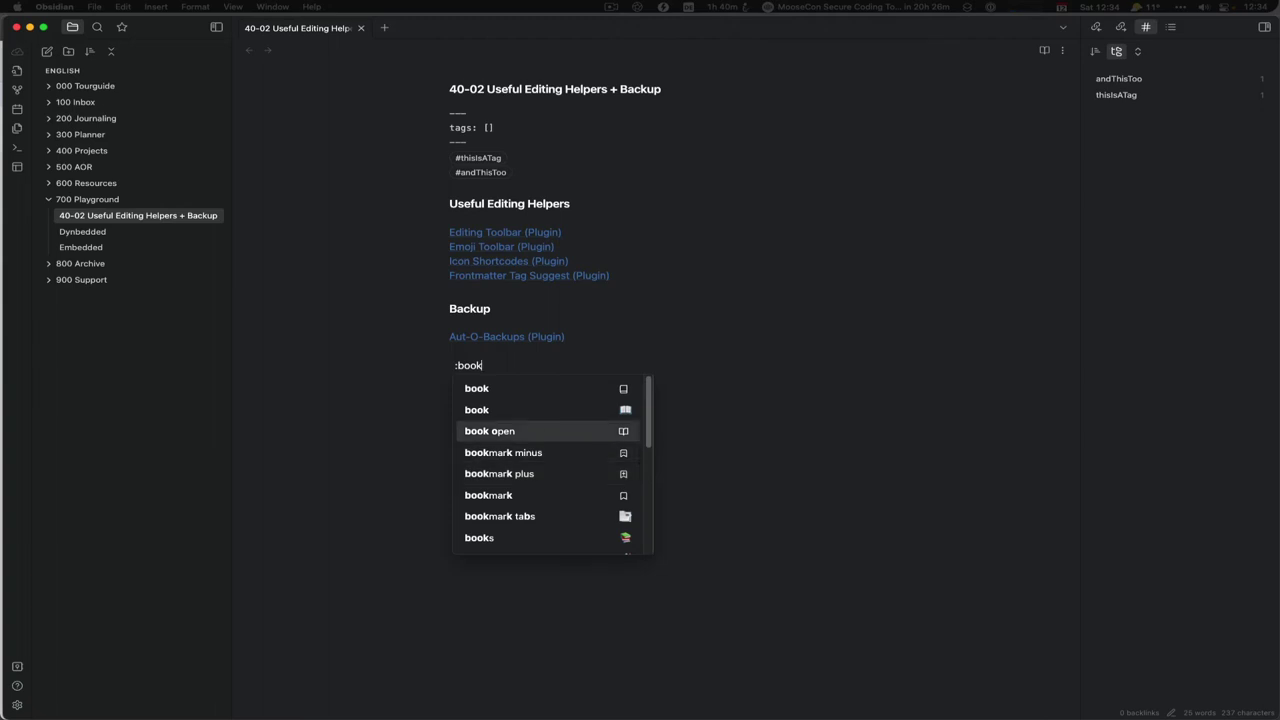
pyautogui.press('Down')
pyautogui.press('Down')
pyautogui.press('Down')
pyautogui.press('Down')
pyautogui.press('Down')
pyautogui.press('Down')
pyautogui.press('Down')
pyautogui.press('Down')
pyautogui.press('Down')
pyautogui.press('Down')
pyautogui.press('Down')
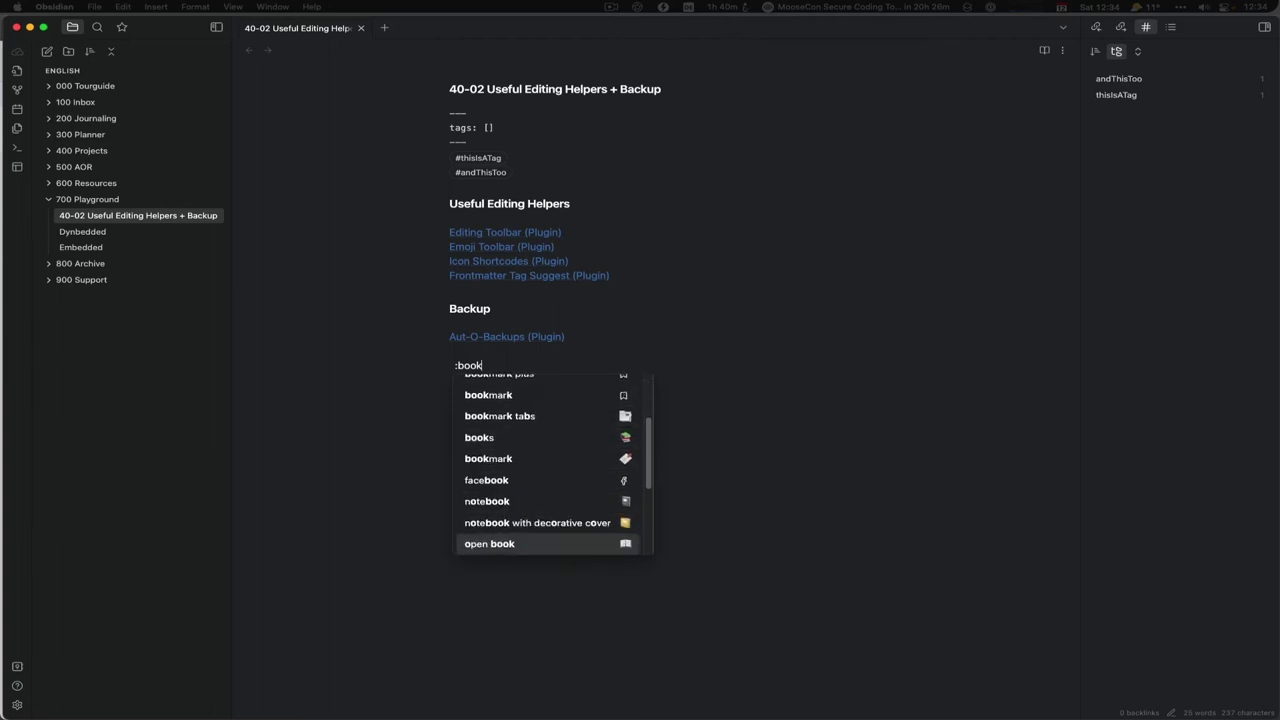
pyautogui.press('Down')
pyautogui.press('Down')
pyautogui.press('Down')
pyautogui.press('Down')
pyautogui.press('Down')
pyautogui.press('Down')
pyautogui.press('Down')
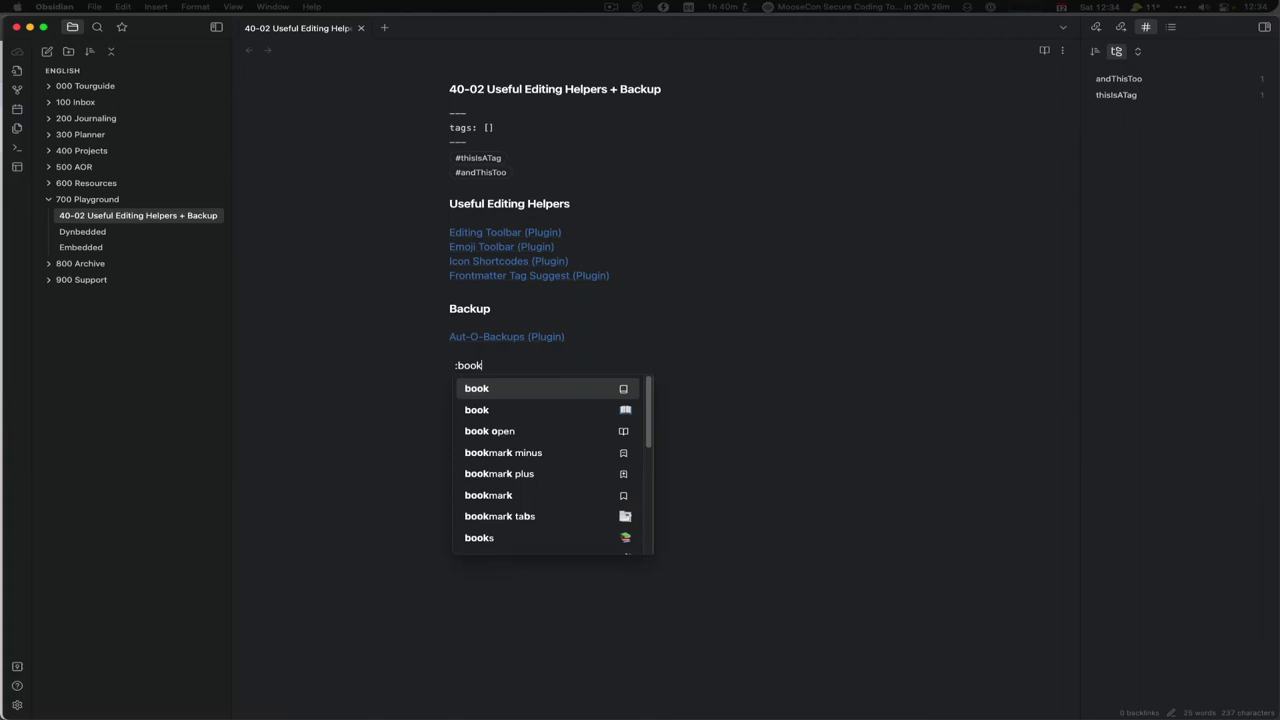
pyautogui.press('BackSpace')
pyautogui.press('BackSpace')
pyautogui.press('BackSpace')
pyautogui.press('BackSpace')
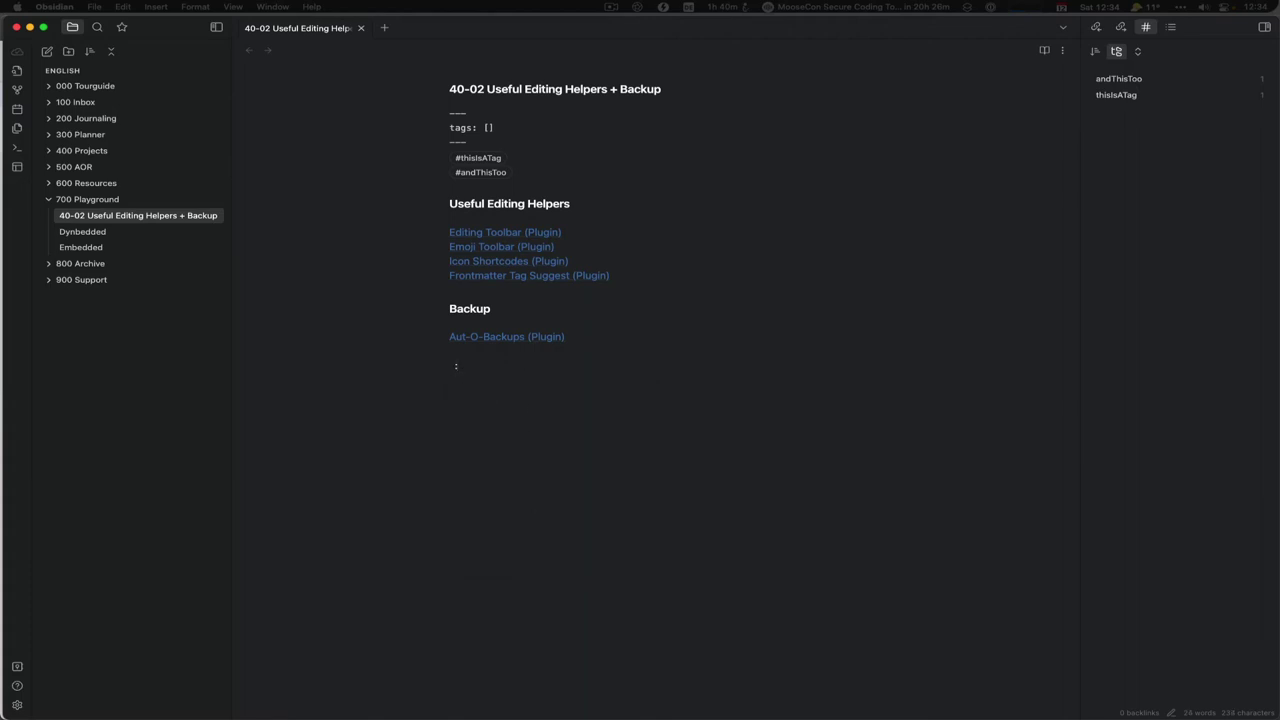
# Step: Browse the ':thoug' emoji suggestions, dismiss them without inserting, and clear the text
pyautogui.write('thoug')
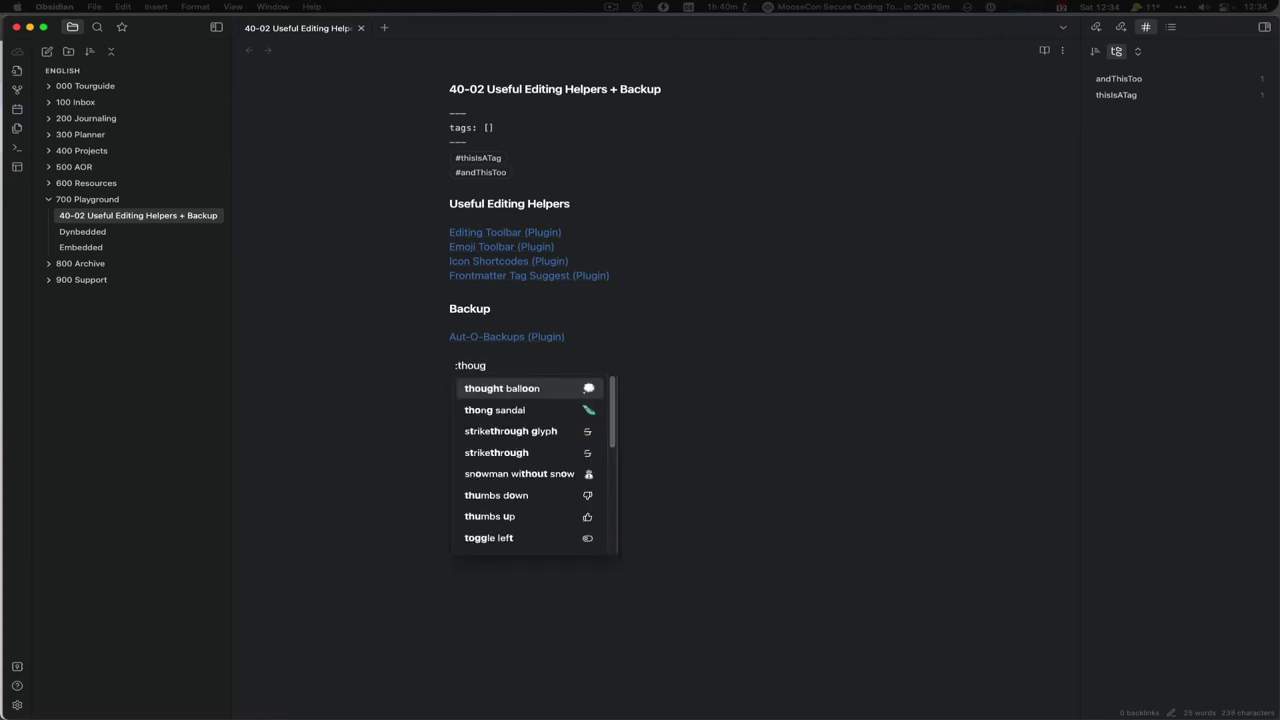
pyautogui.press('Down')
pyautogui.press('Down')
pyautogui.press('Down')
pyautogui.press('Down')
pyautogui.press('Down')
pyautogui.press('Down')
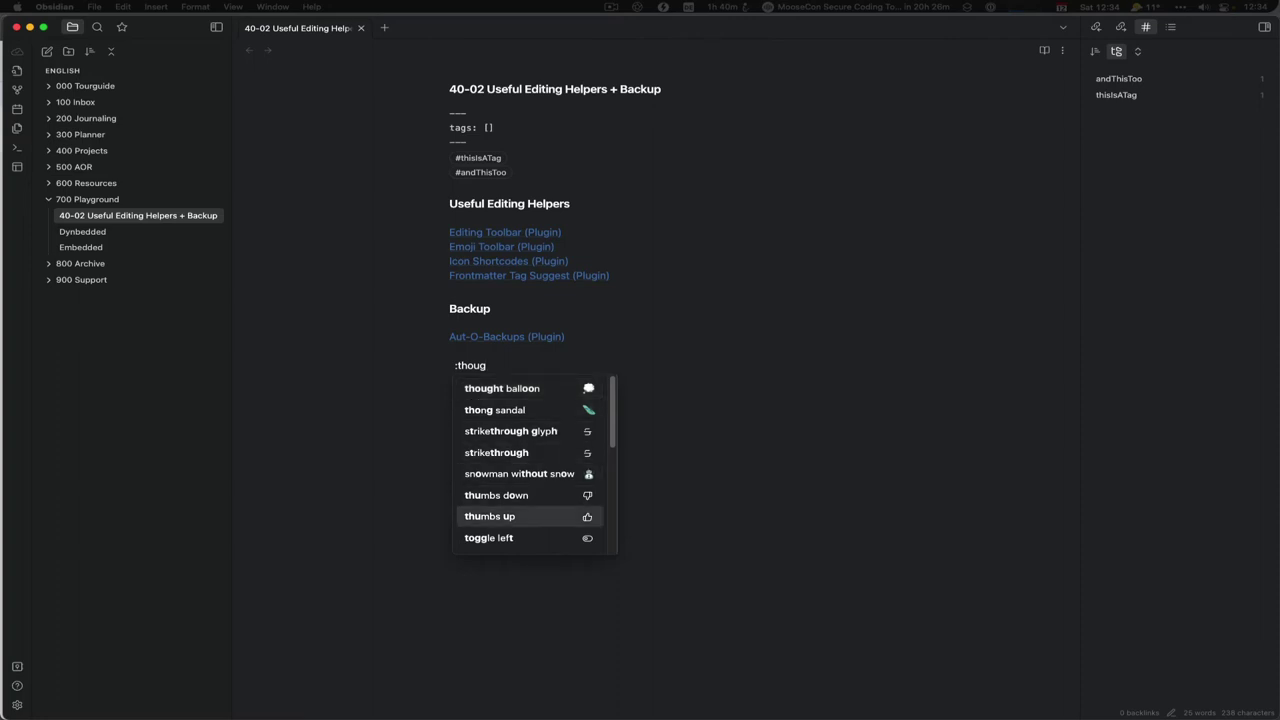
pyautogui.press('Down')
pyautogui.press('Down')
pyautogui.press('Down')
pyautogui.press('Down')
pyautogui.press('Down')
pyautogui.press('Down')
pyautogui.press('Down')
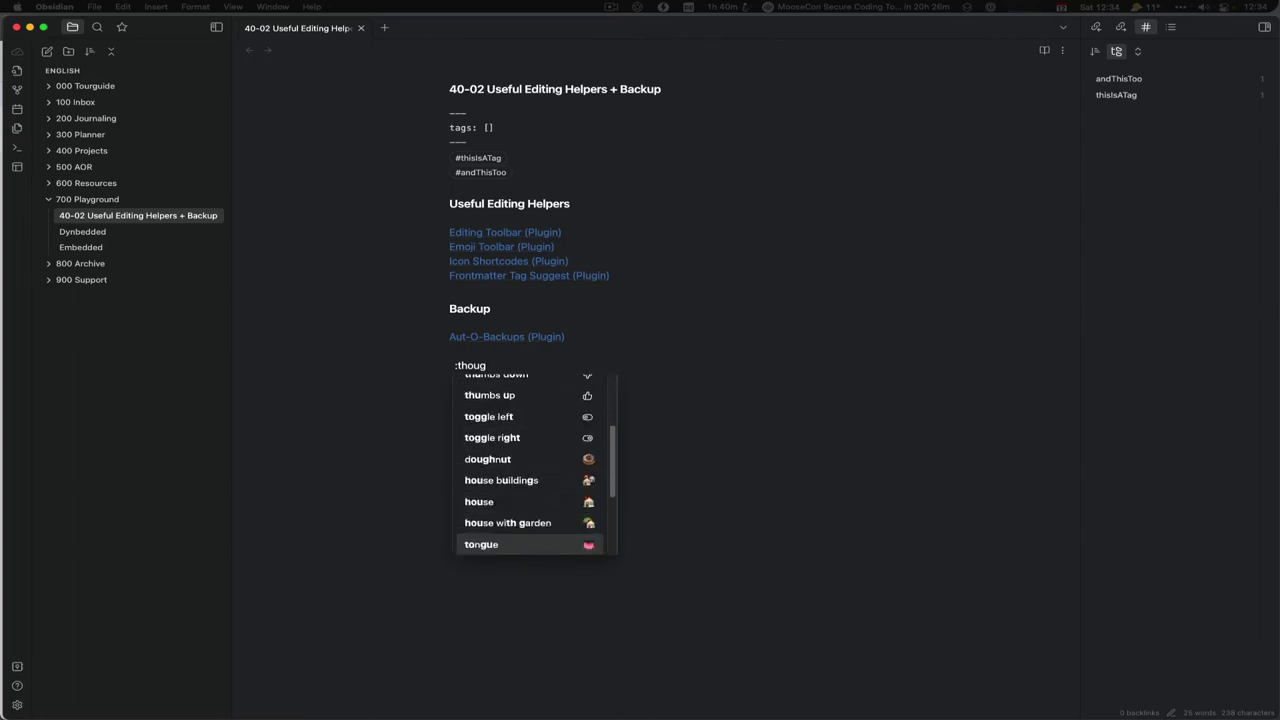
pyautogui.press('Down')
pyautogui.press('Down')
pyautogui.press('Down')
pyautogui.press('Down')
pyautogui.press('Down')
pyautogui.press('Down')
pyautogui.press('Down')
pyautogui.press('Up')
pyautogui.press('Escape')
pyautogui.press('BackSpace')
pyautogui.press('BackSpace')
pyautogui.press('BackSpace')
pyautogui.press('BackSpace')
pyautogui.press('BackSpace')
pyautogui.press('BackSpace')
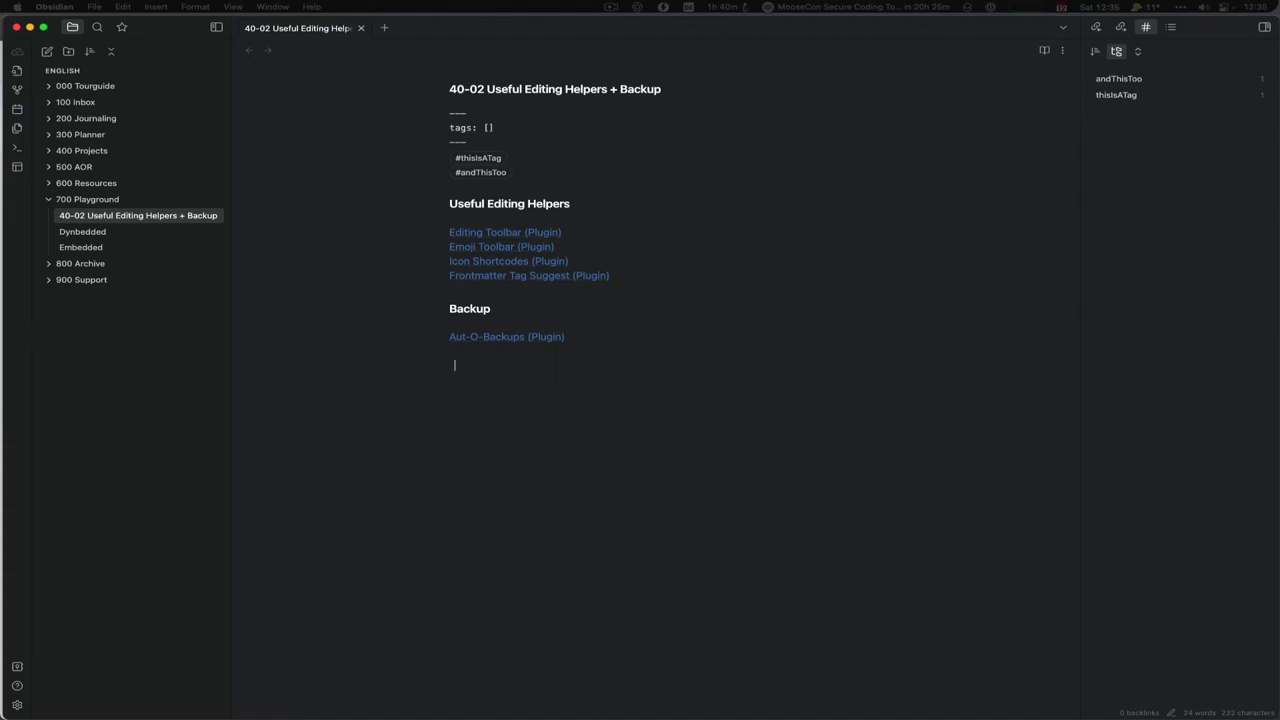
# Step: Run 'Emoji Toolbar: Open emoji picker' from the command palette by searching 'emoj'
pyautogui.press('super+p')
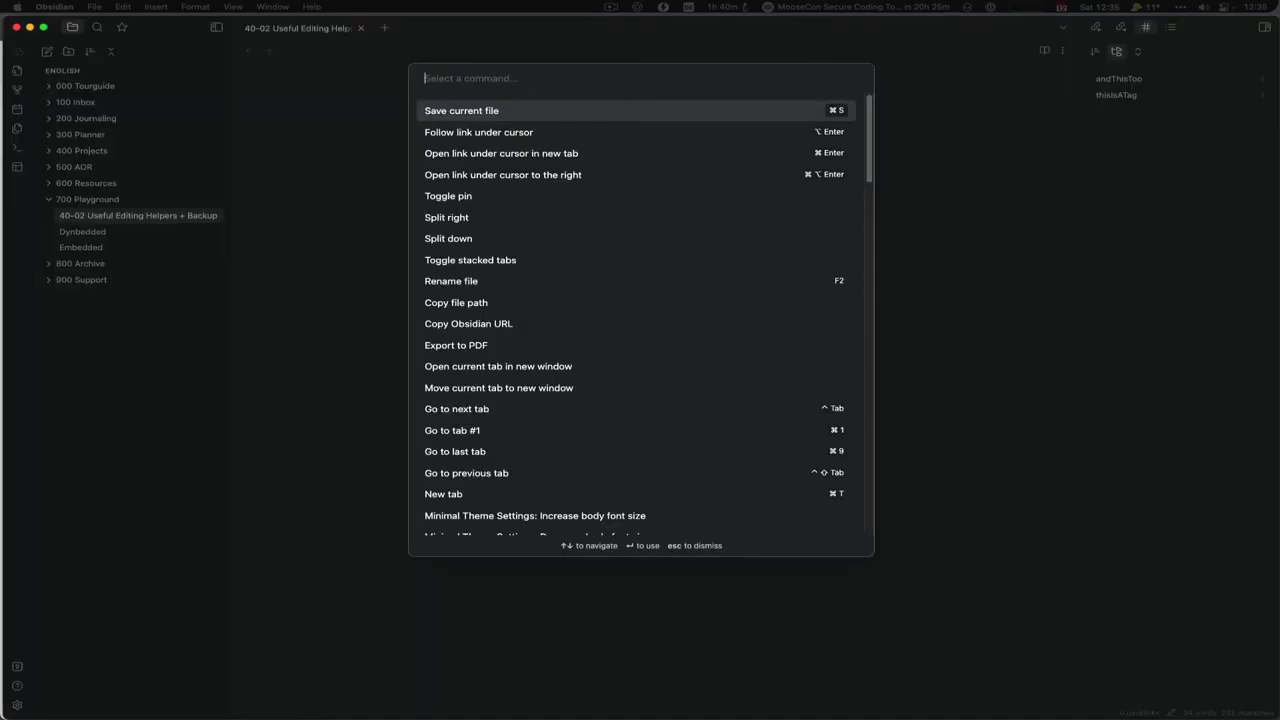
pyautogui.write('emoj')
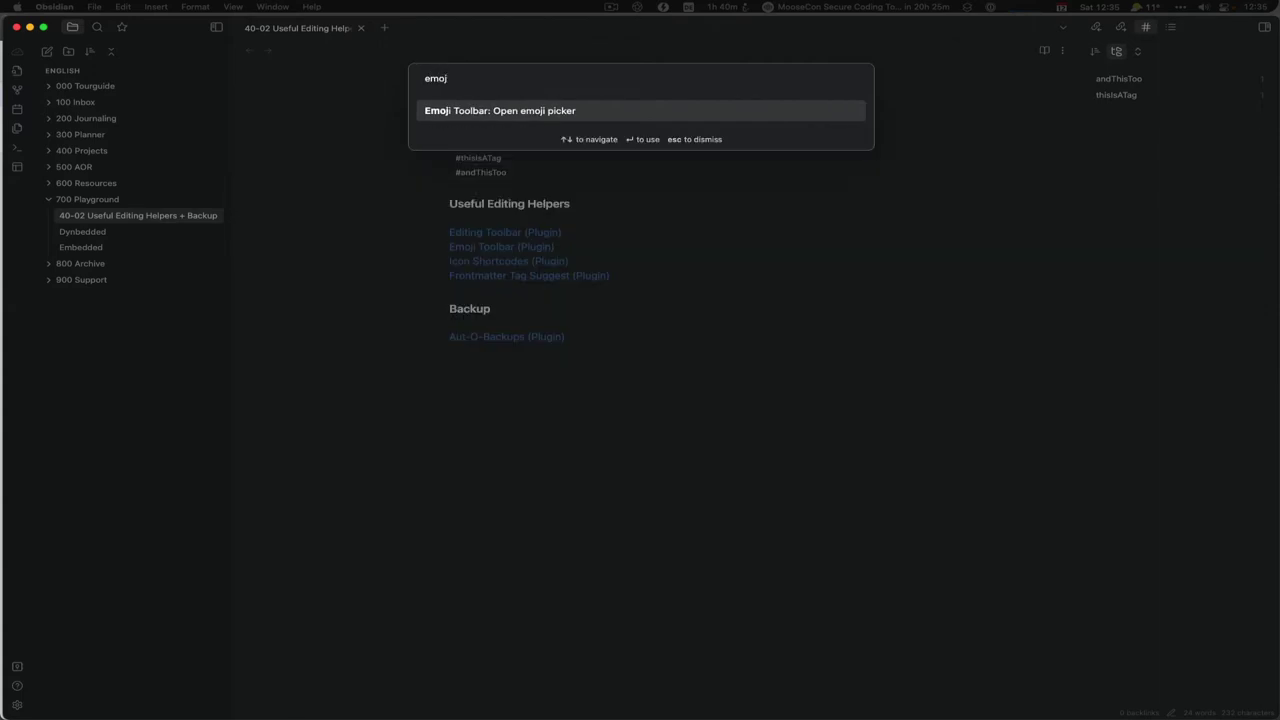
pyautogui.press('Return')
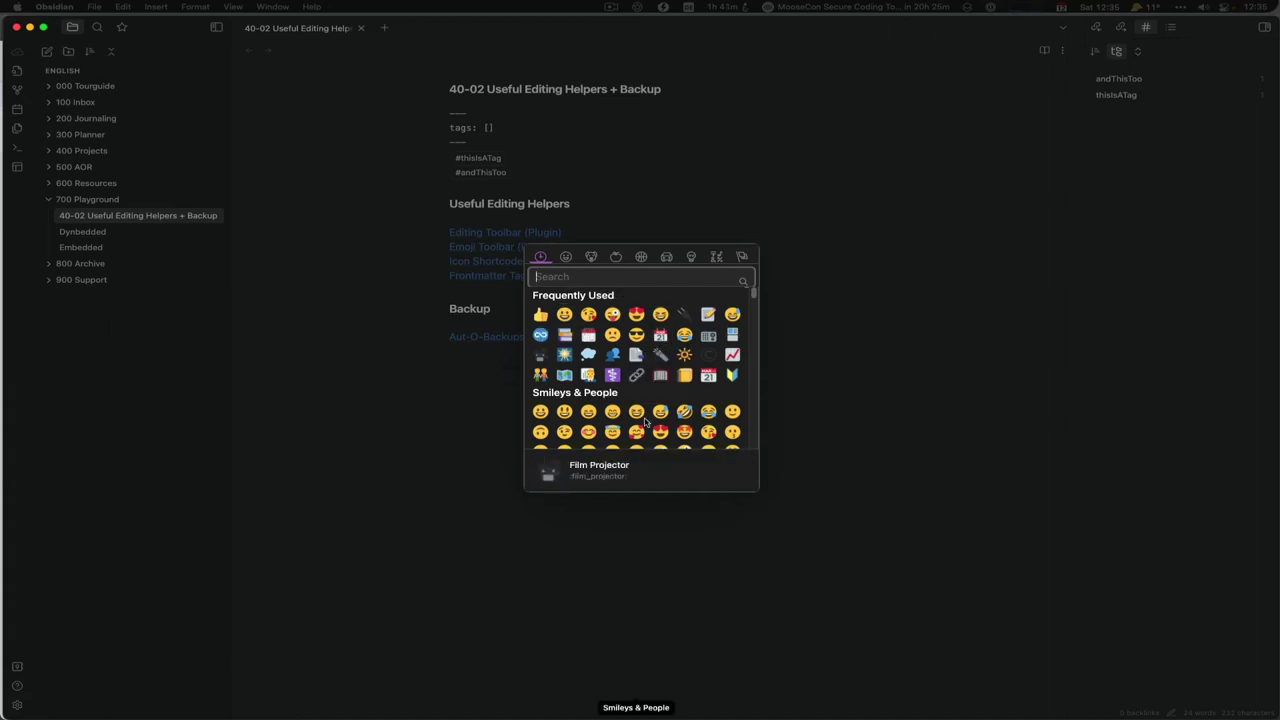
# Step: Browse the picker's Animals & Nature, Food & Drink, Travel & Places and frequently used emojis
pyautogui.scroll(-3, 652, 370)
pyautogui.scroll(-5, 652, 370)
pyautogui.scroll(10, 652, 370)
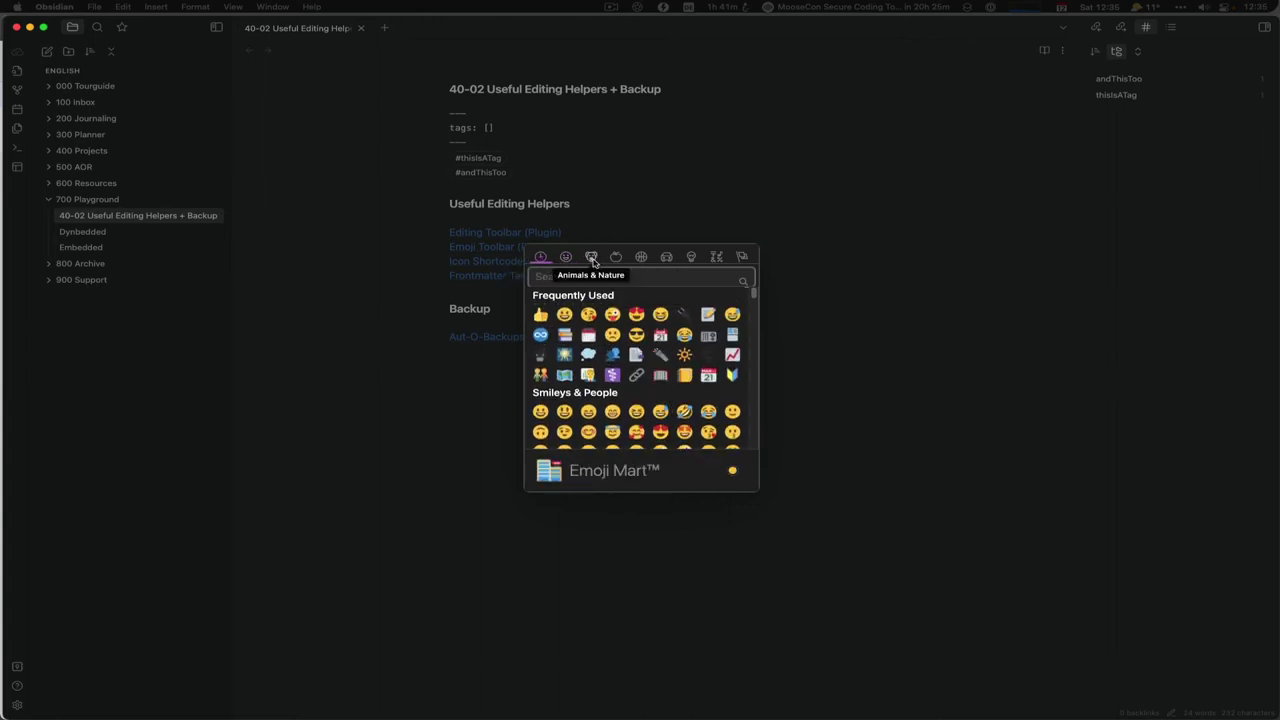
pyautogui.click(592, 258)
pyautogui.click(616, 258)
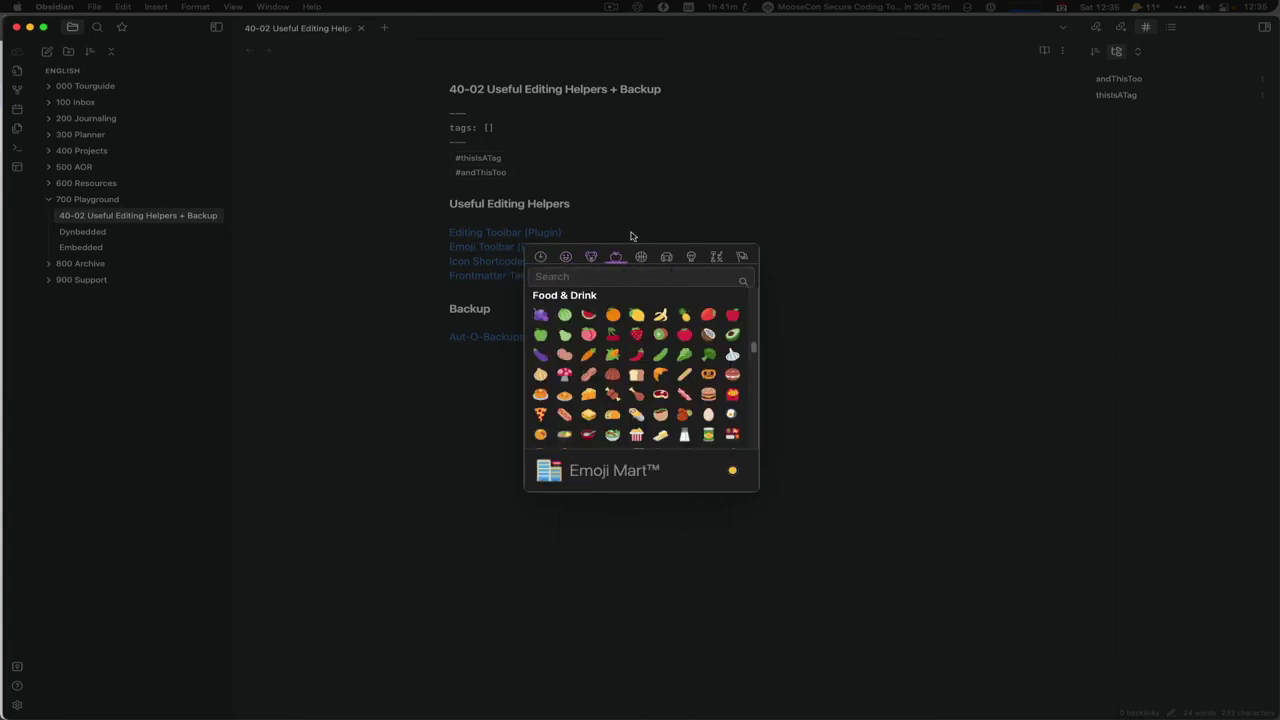
pyautogui.click(666, 257)
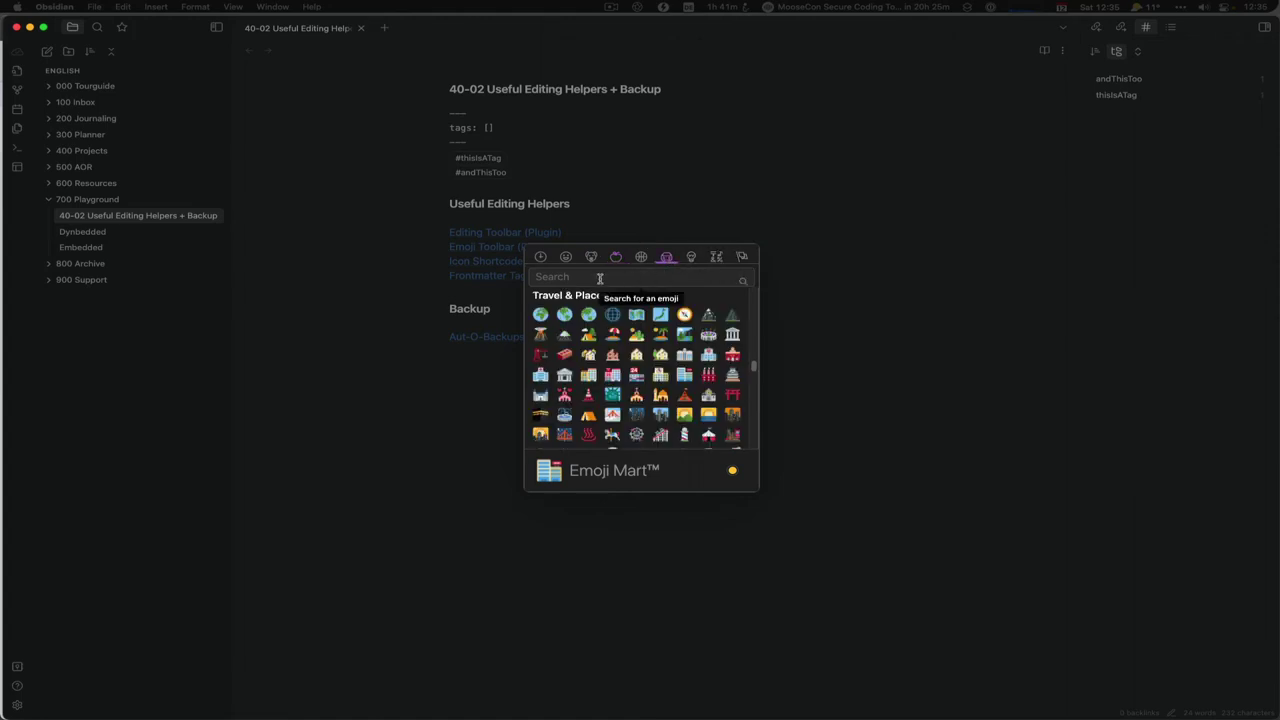
pyautogui.click(540, 257)
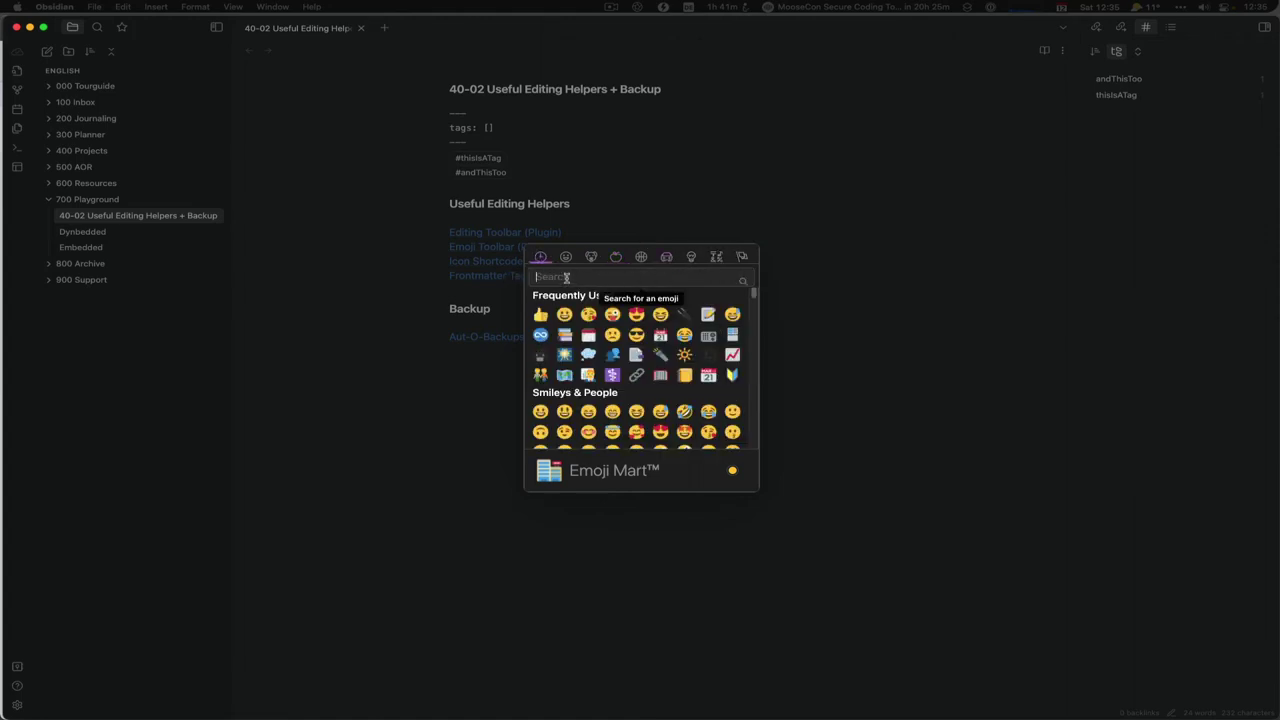
# Step: Search 'thou', insert the teacup emoji into the note, then delete it
pyautogui.click(617, 278)
pyautogui.write('though')
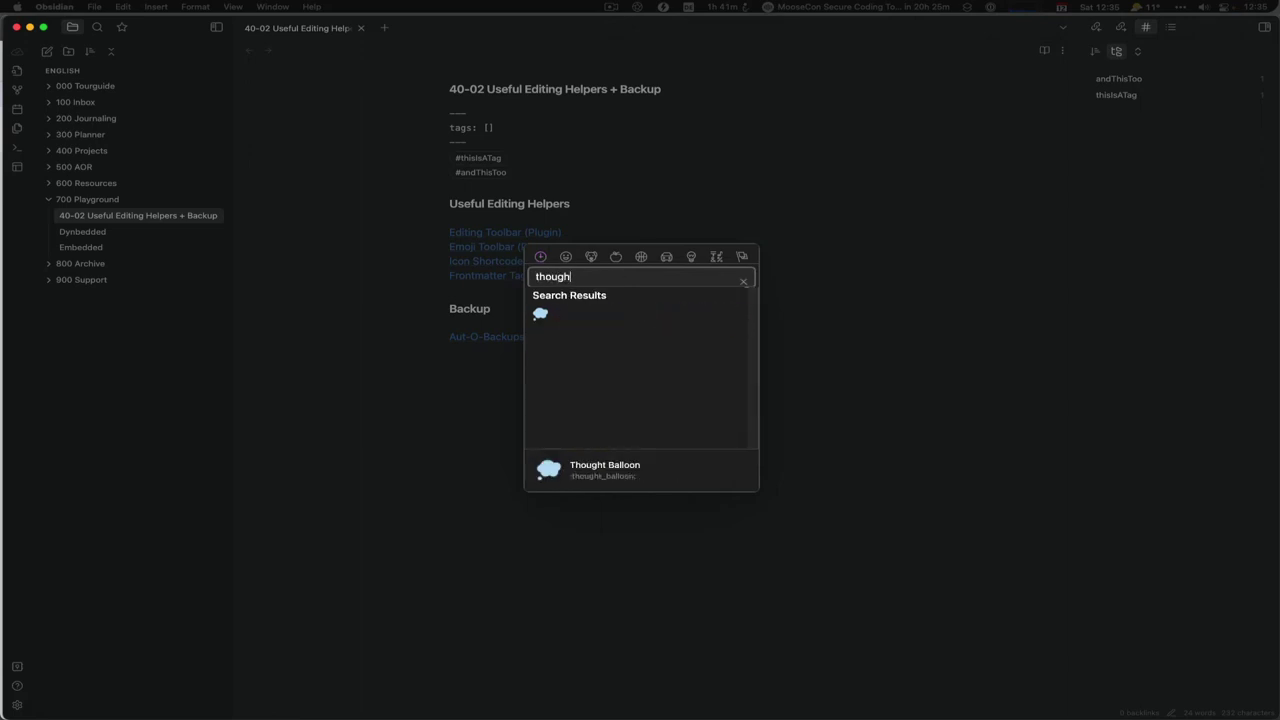
pyautogui.press('BackSpace')
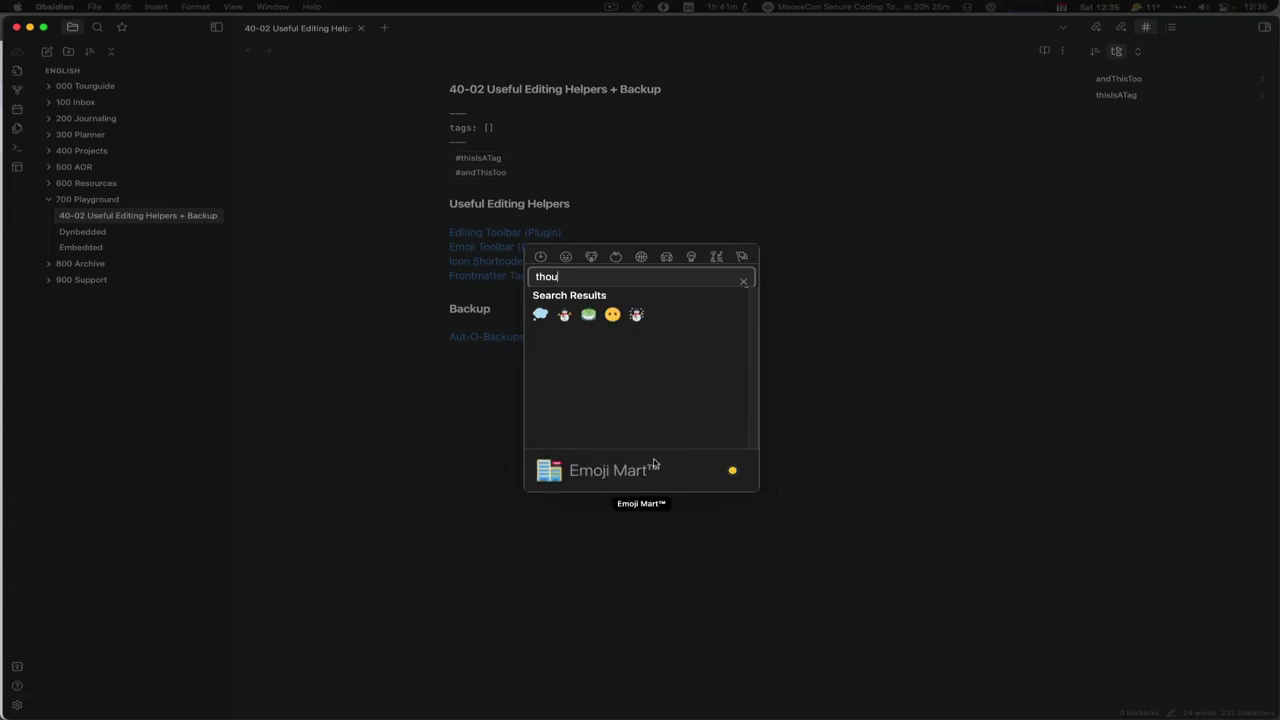
pyautogui.click(589, 314)
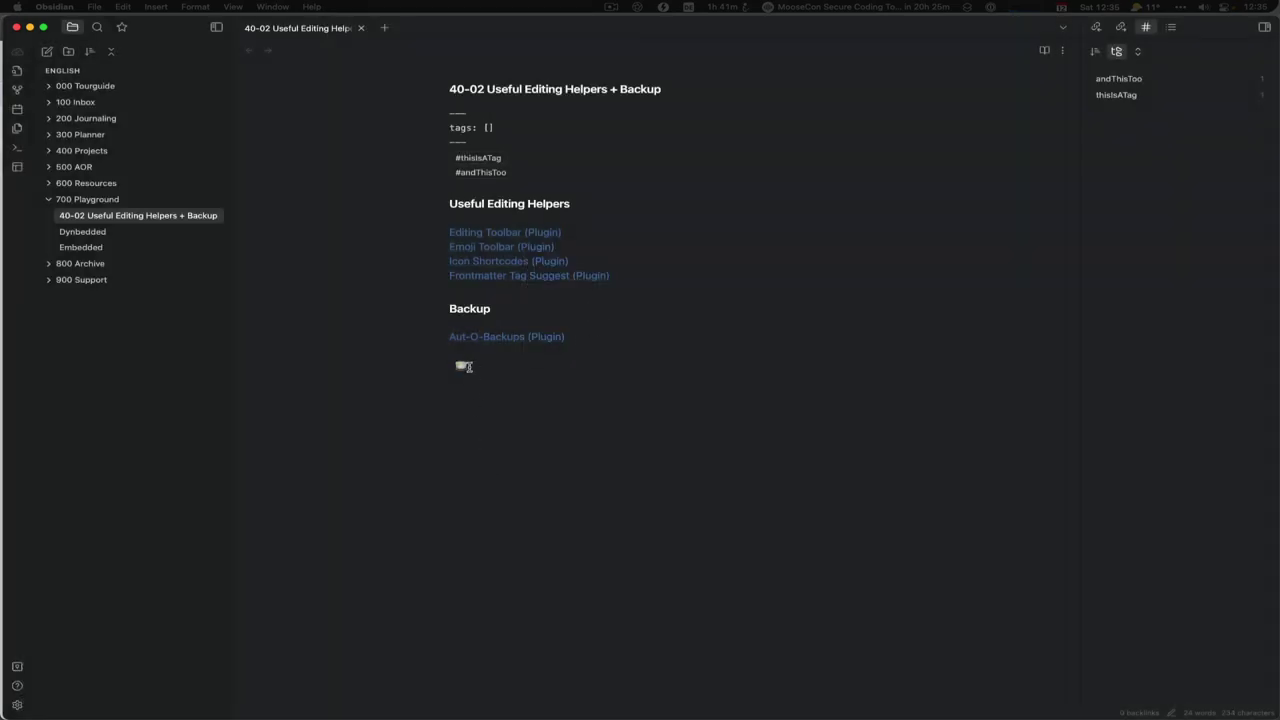
pyautogui.moveTo(443, 363); pyautogui.dragTo(499, 442)
pyautogui.press('Left')
pyautogui.press('Delete')
# Step: Switch on the Editing Toolbar toggle under Community plugins and close Settings
pyautogui.click(18, 706)
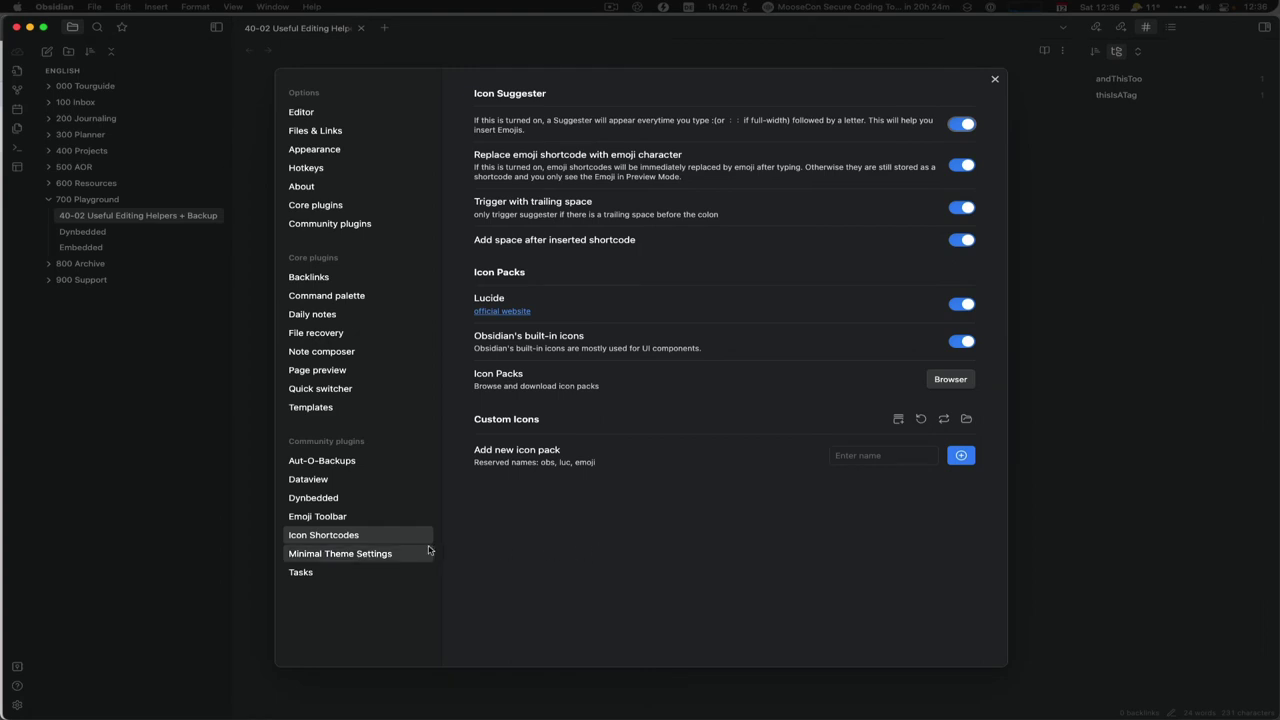
pyautogui.click(332, 225)
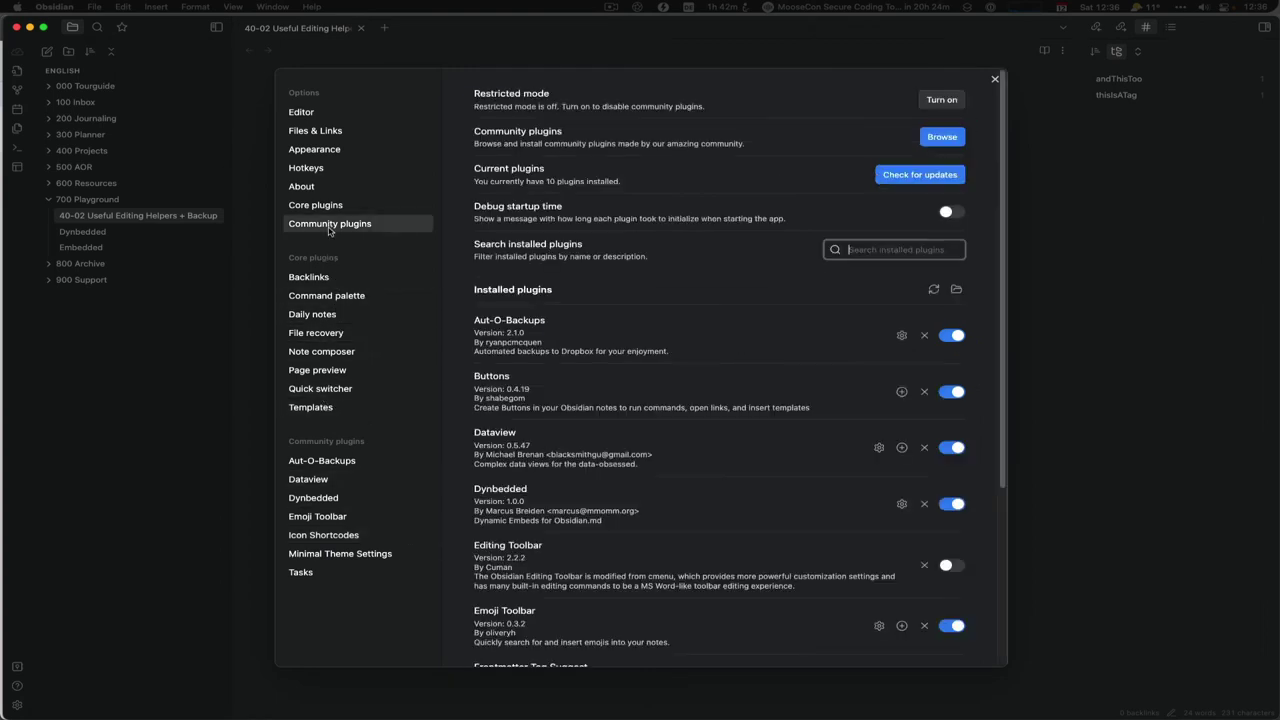
pyautogui.click(952, 566)
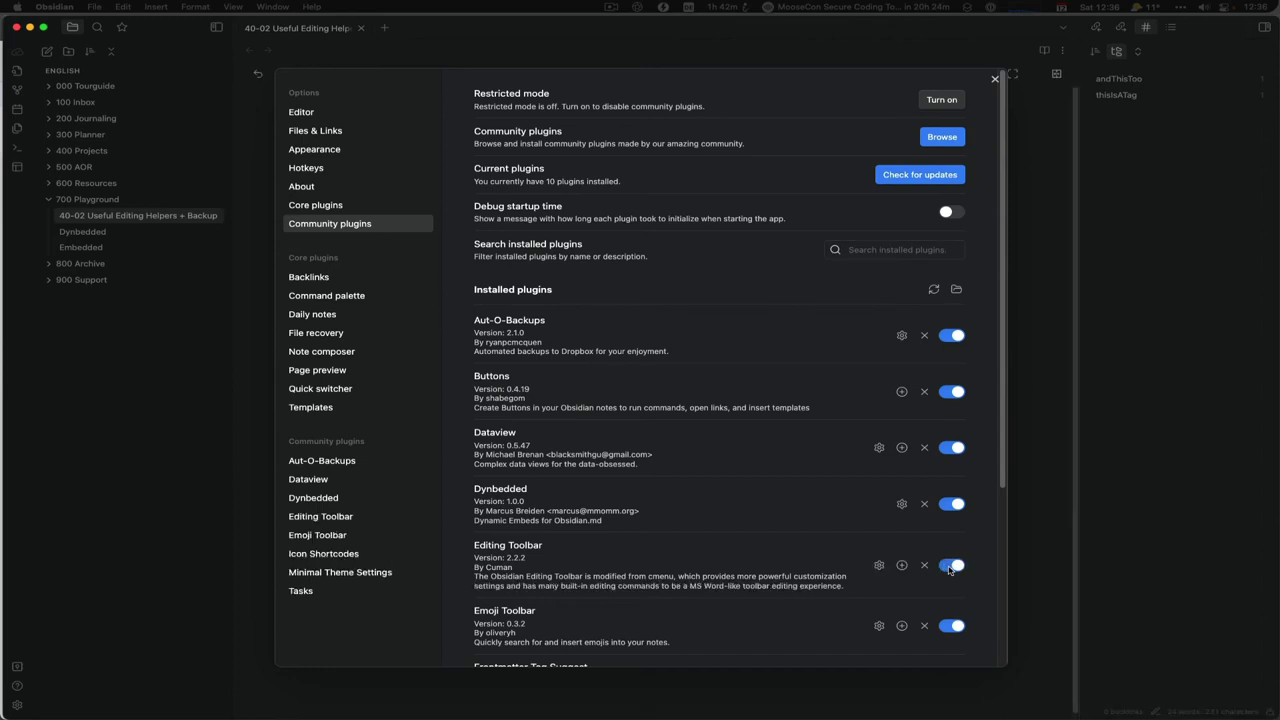
pyautogui.click(995, 80)
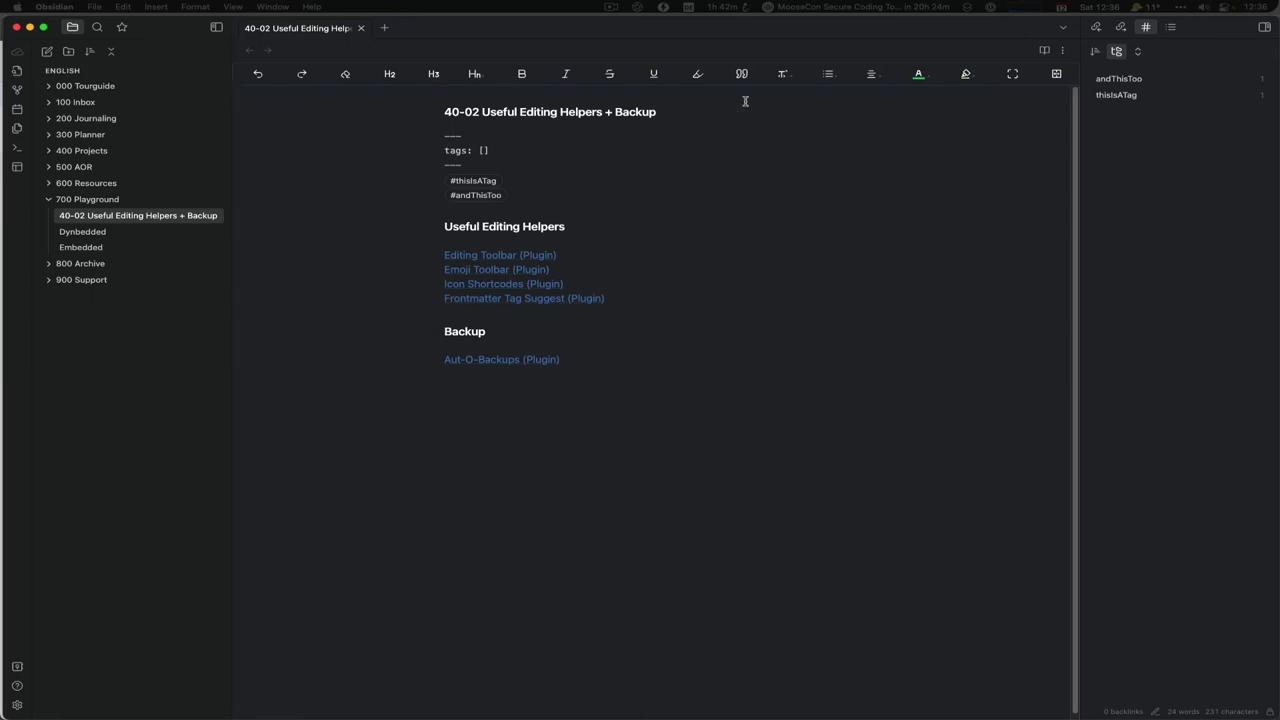
# Step: Try the new toolbar's full-screen mode and flyout buttons, then reopen Community plugins settings
pyautogui.click(1013, 73)
pyautogui.moveTo(478, 78)
pyautogui.click(412, 250)
pyautogui.moveTo(782, 76)
pyautogui.moveTo(921, 79)
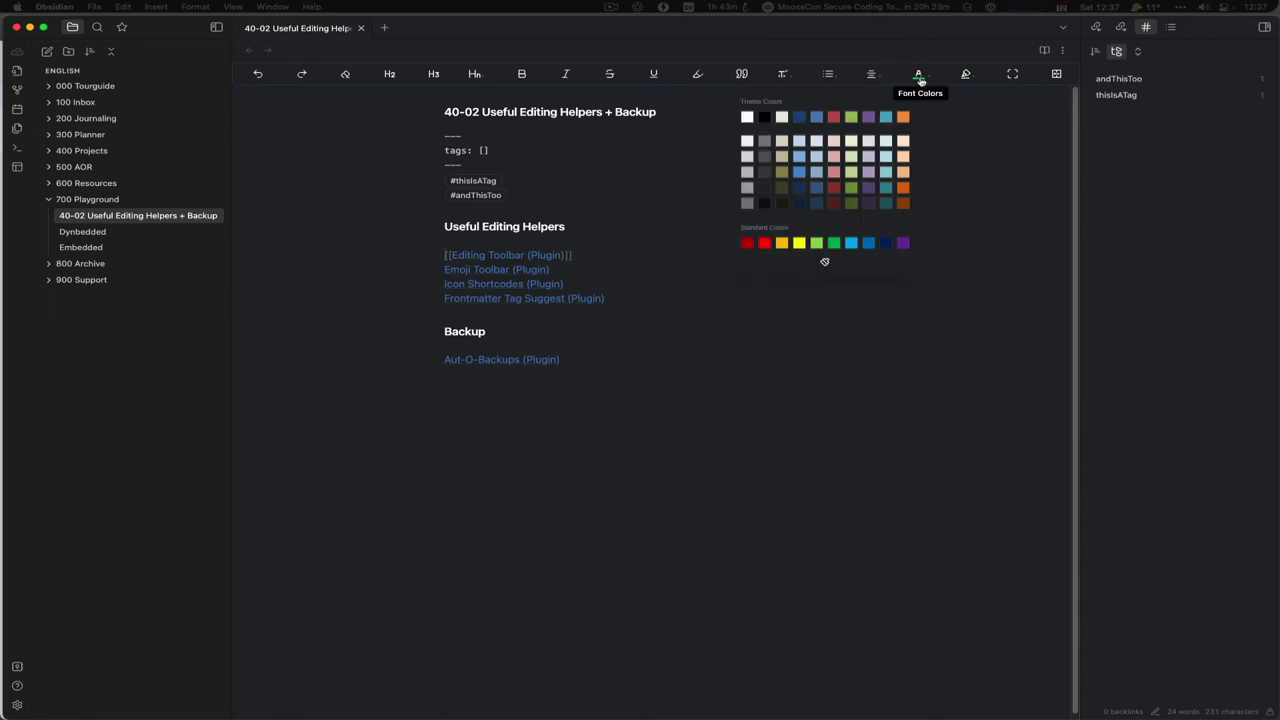
pyautogui.moveTo(968, 76)
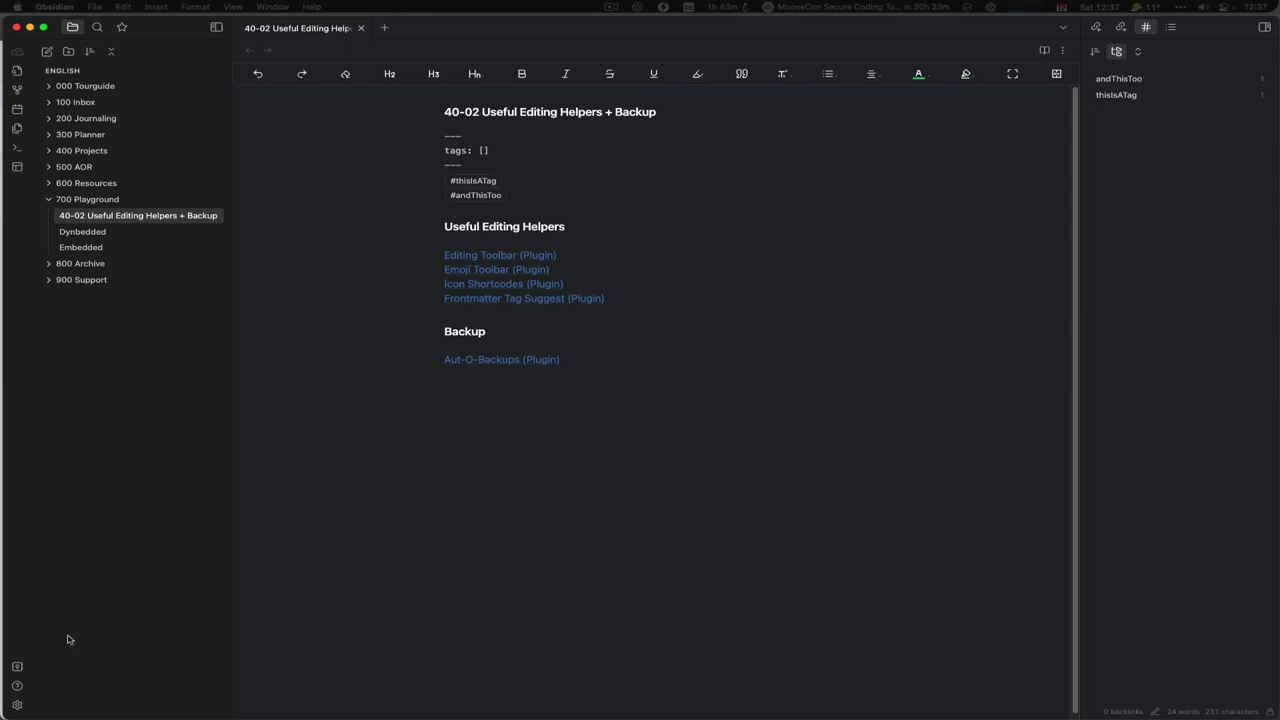
pyautogui.click(17, 705)
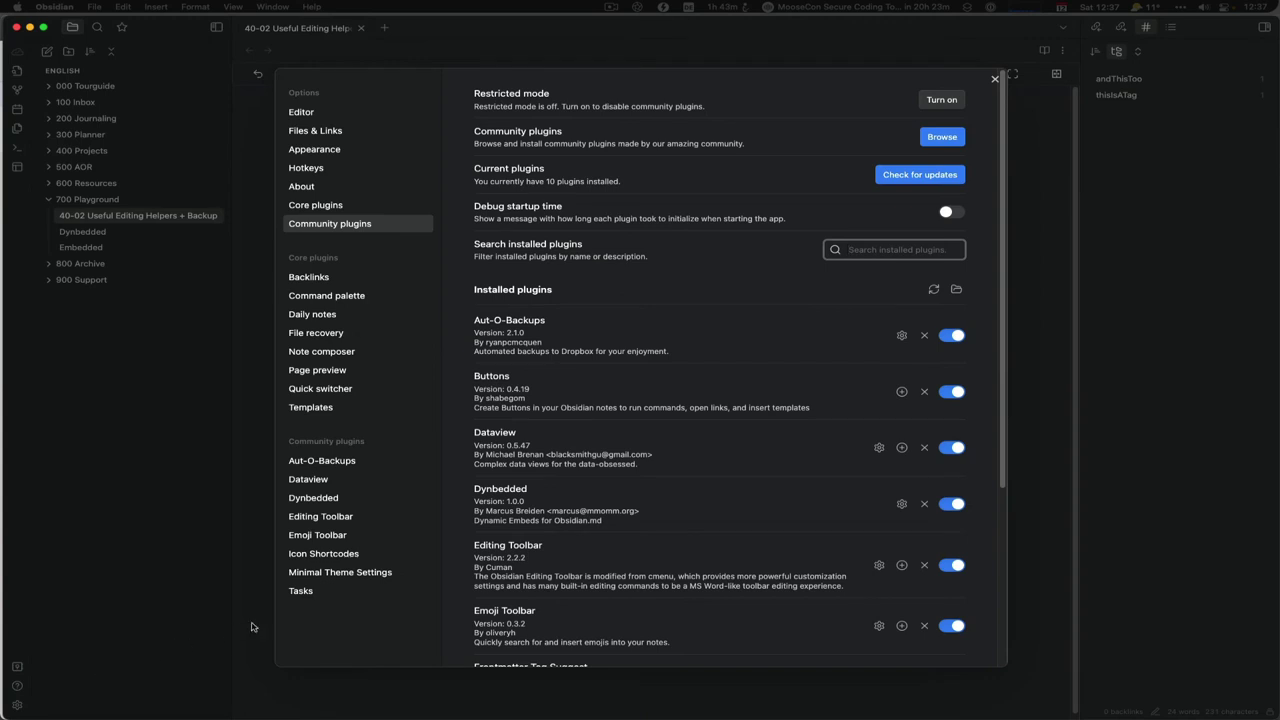
# Step: Set Editing Toolbar append method to workspace, aesthetic to glass, and position to fixed
pyautogui.click(336, 518)
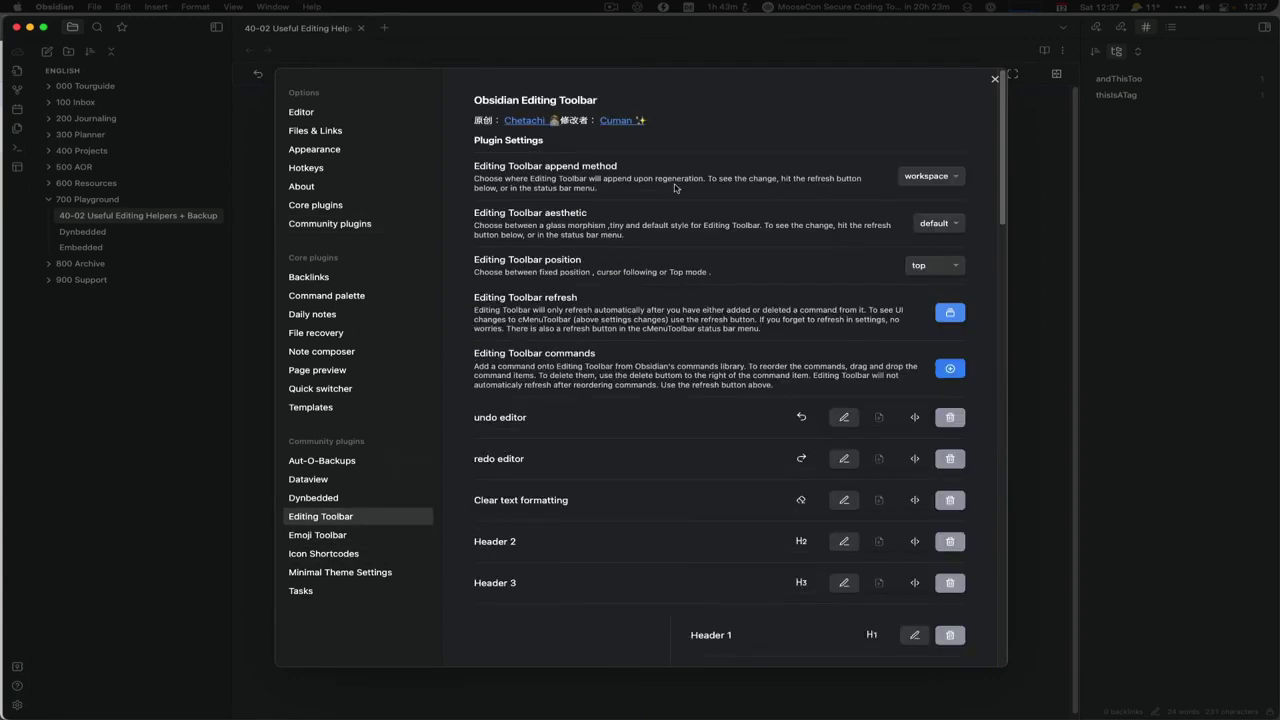
pyautogui.click(936, 180)
pyautogui.click(923, 163)
pyautogui.click(921, 183)
pyautogui.click(928, 195)
pyautogui.click(724, 199)
pyautogui.click(962, 225)
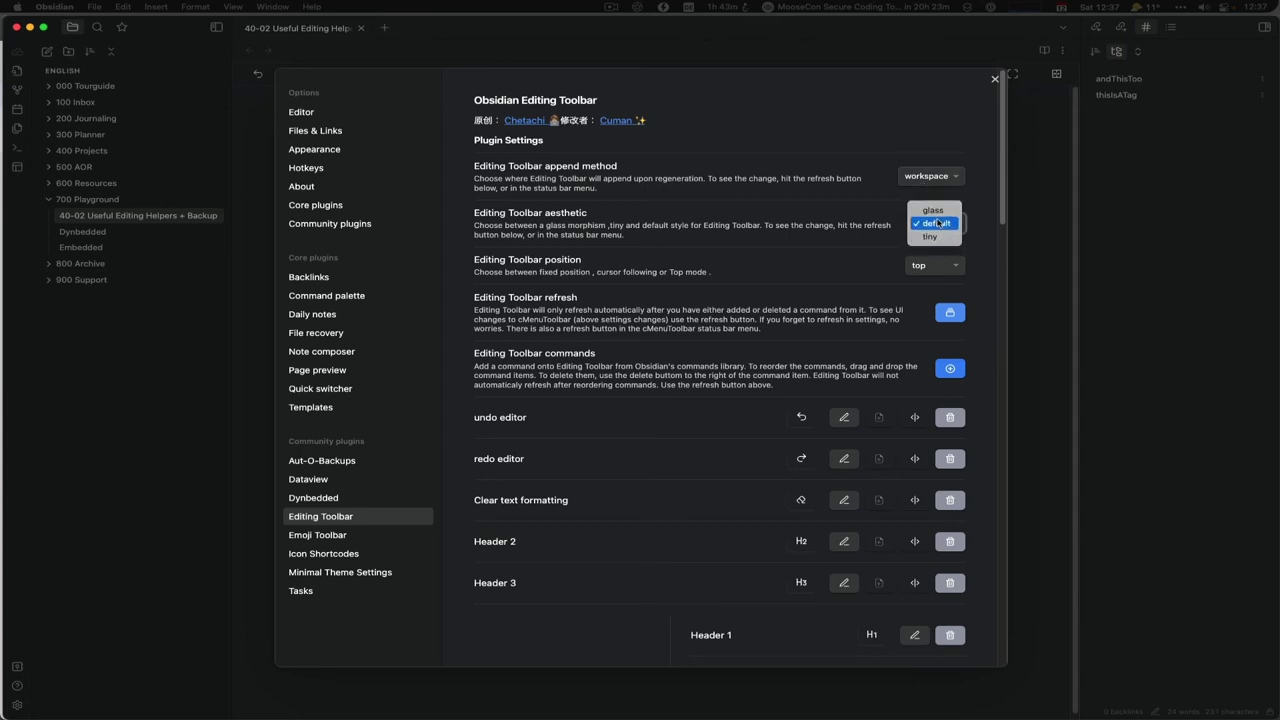
pyautogui.click(932, 210)
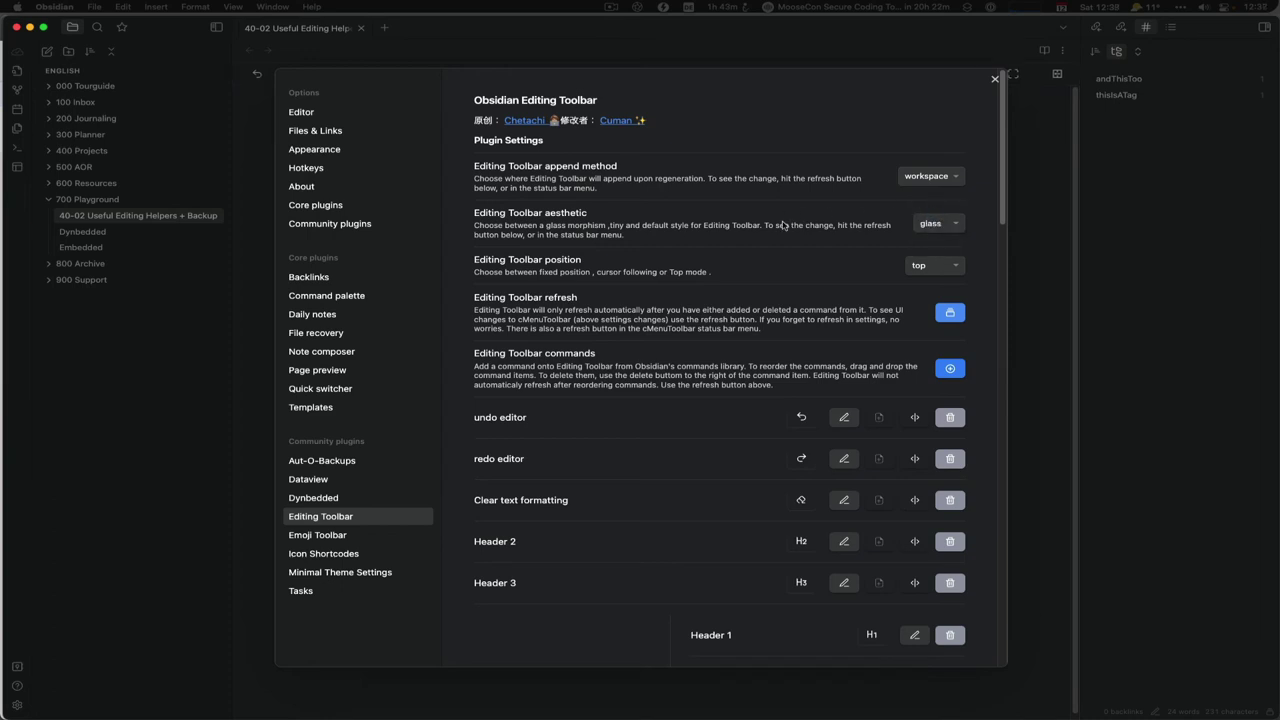
pyautogui.click(912, 268)
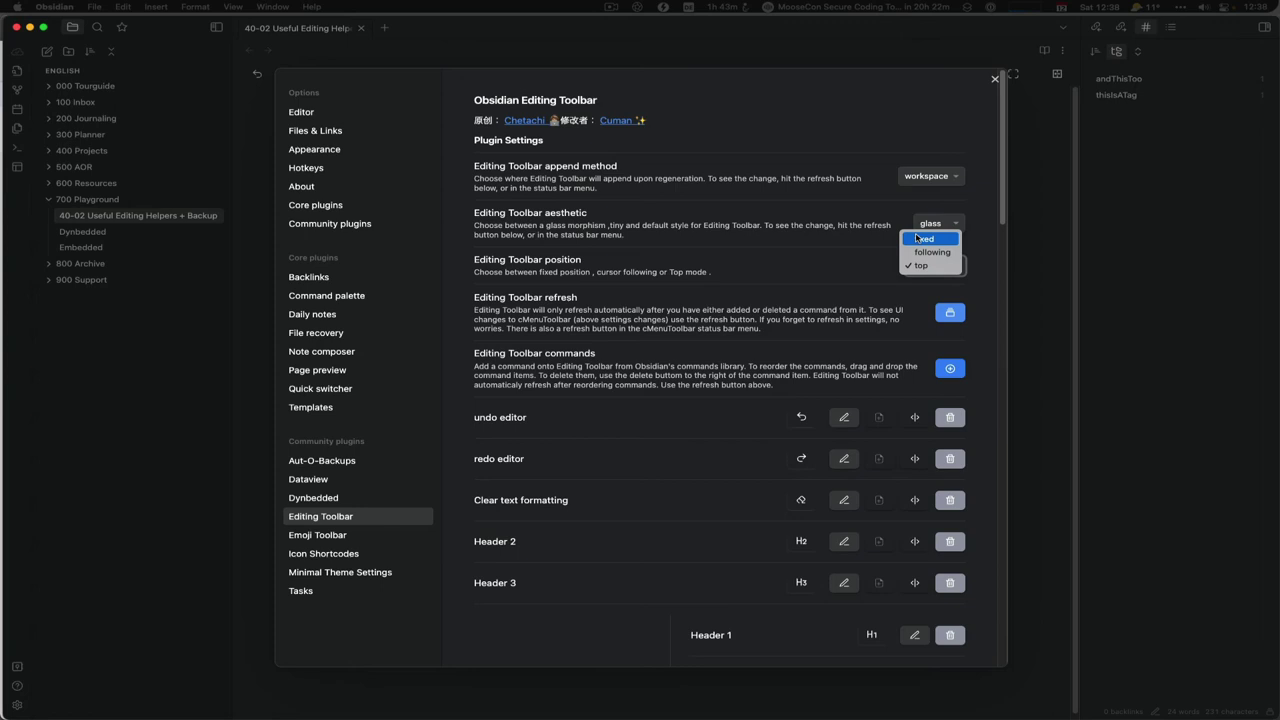
pyautogui.click(916, 240)
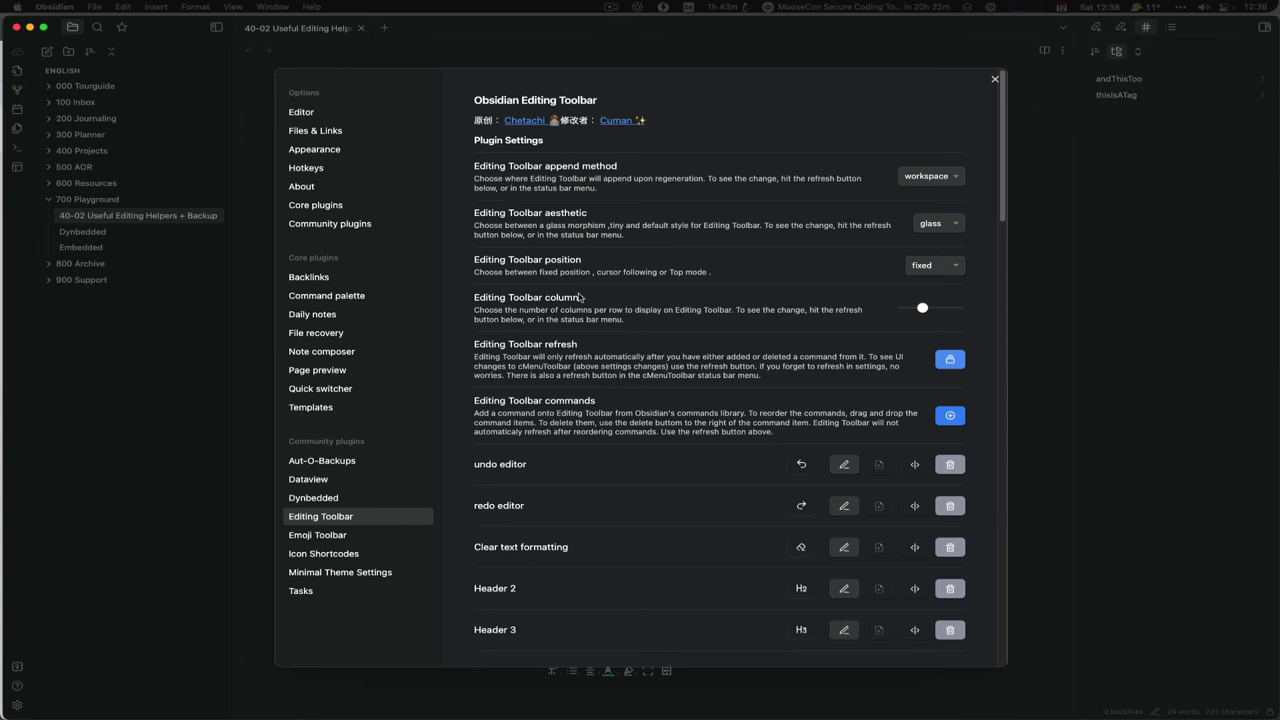
pyautogui.click(994, 80)
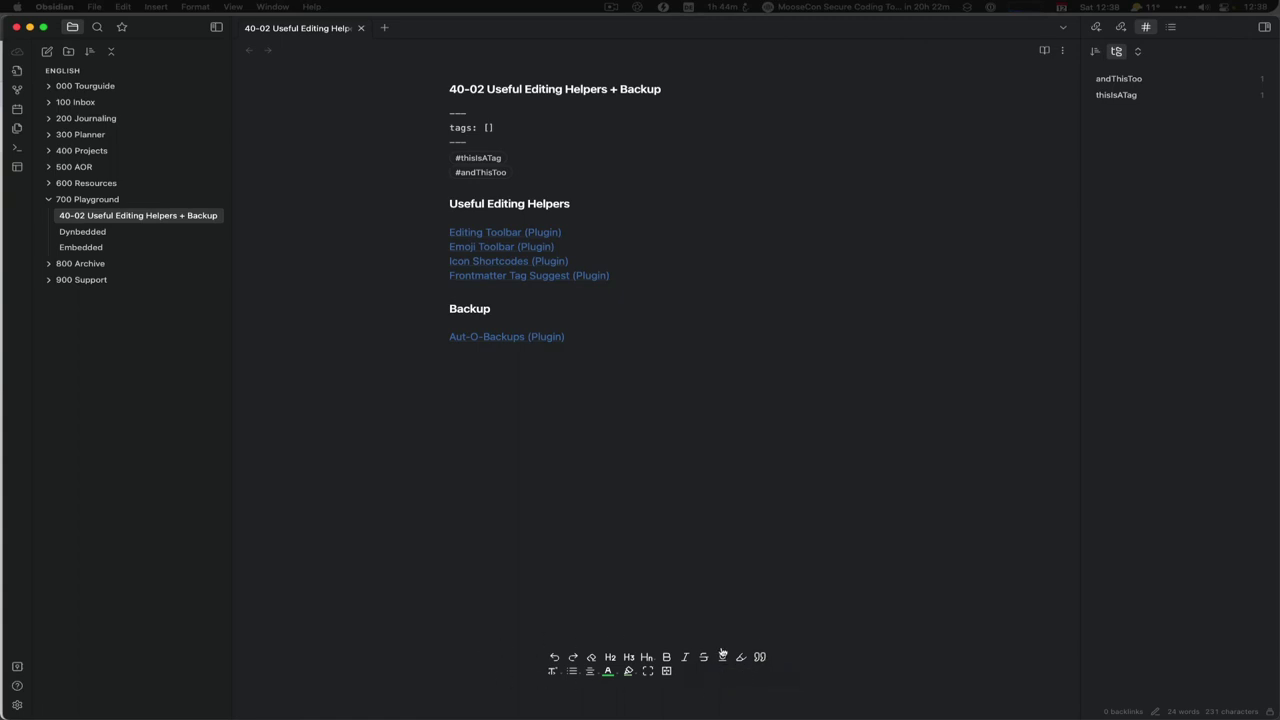
# Step: Set the Editing Toolbar position to following, refresh the toolbar, and close Settings
pyautogui.moveTo(605, 678)
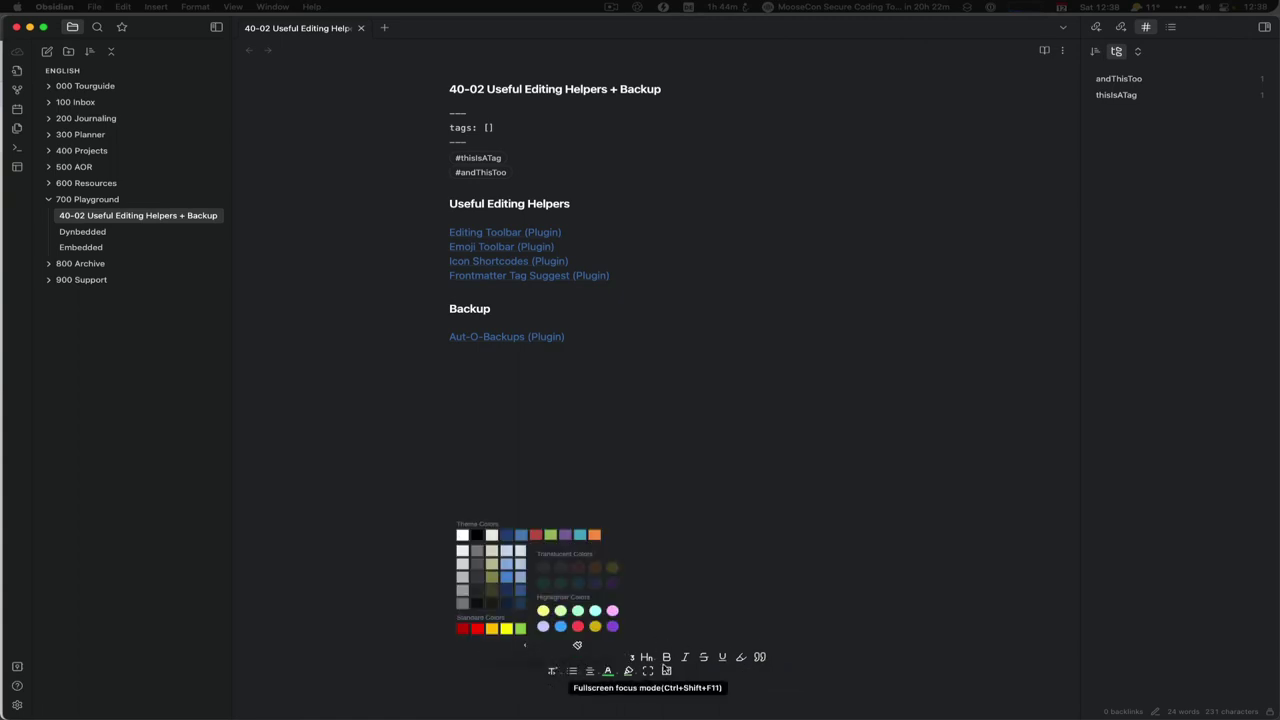
pyautogui.click(17, 704)
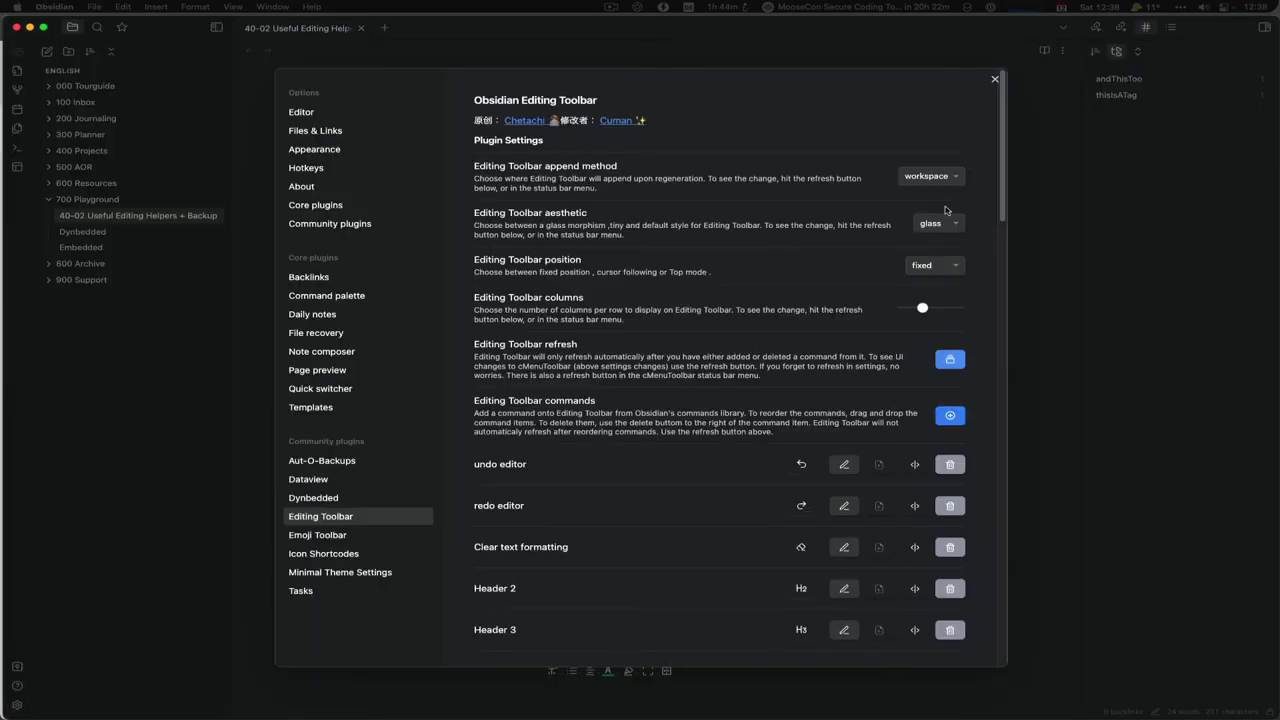
pyautogui.click(949, 268)
pyautogui.click(928, 292)
pyautogui.click(945, 266)
pyautogui.click(940, 250)
pyautogui.click(954, 312)
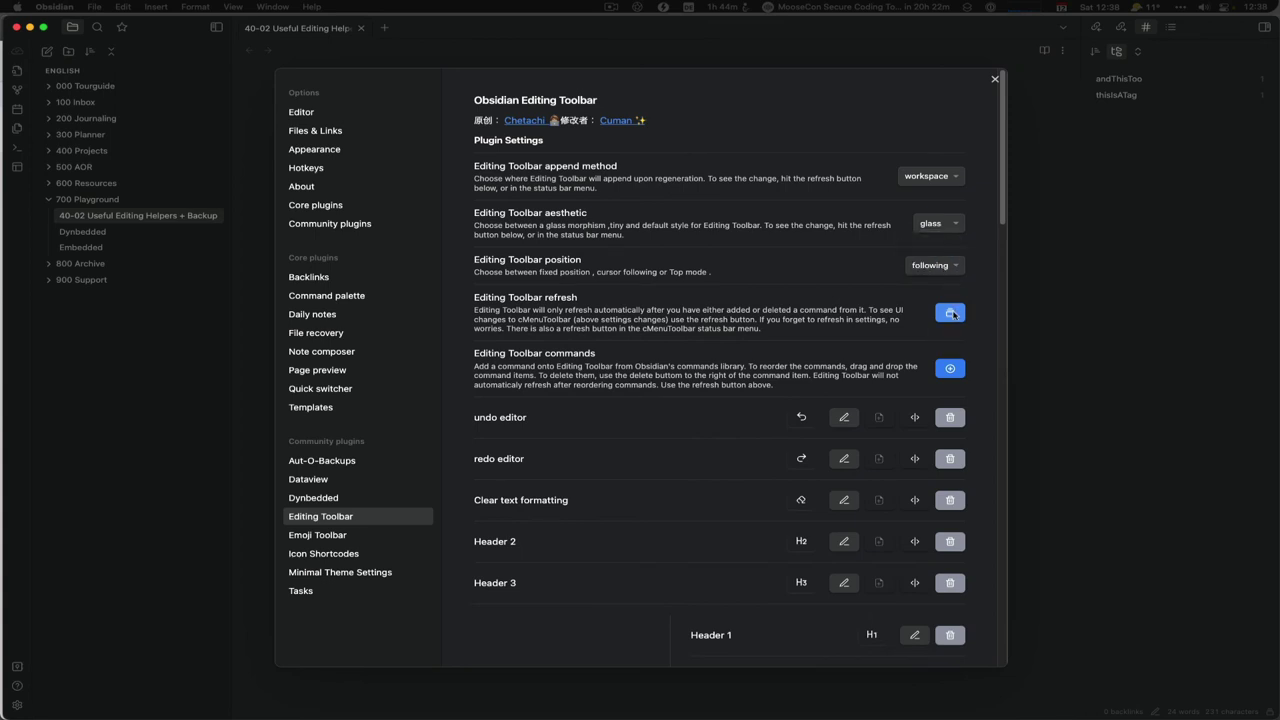
pyautogui.click(995, 79)
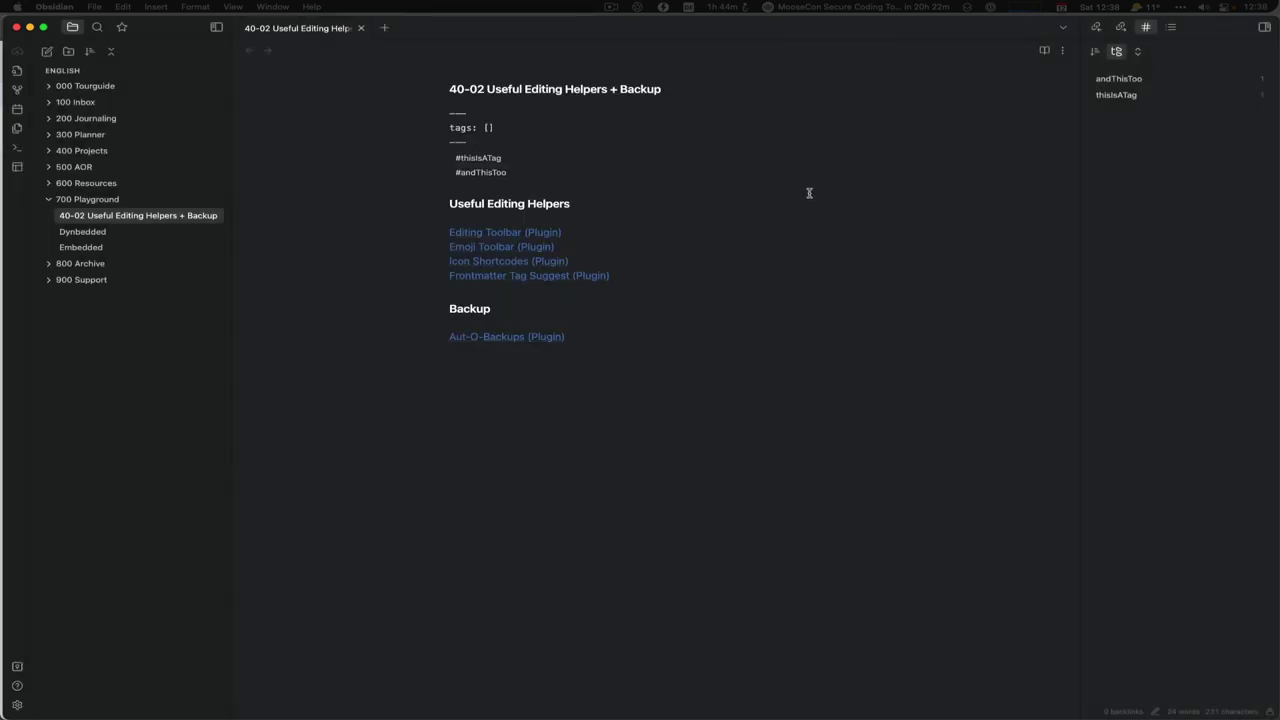
# Step: Put the caret on the empty last line and try two buttons on the following toolbar
pyautogui.click(634, 529)
pyautogui.moveTo(1274, 713)
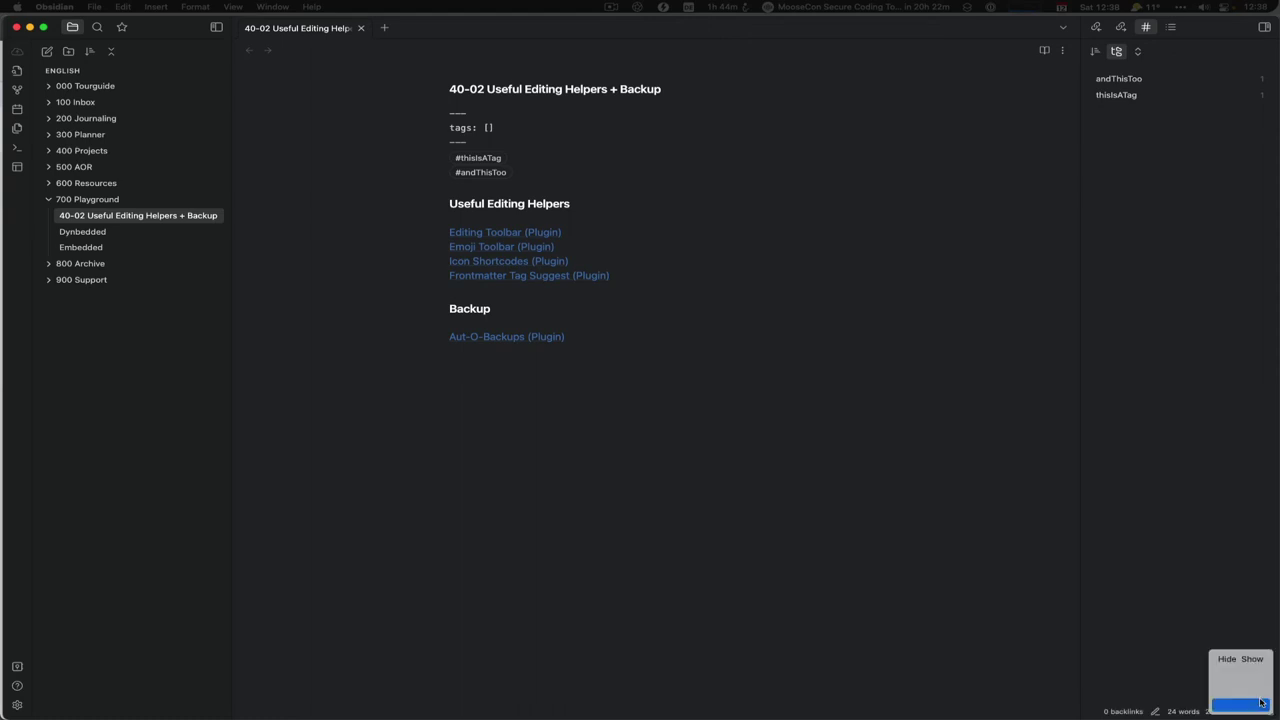
pyautogui.click(1225, 660)
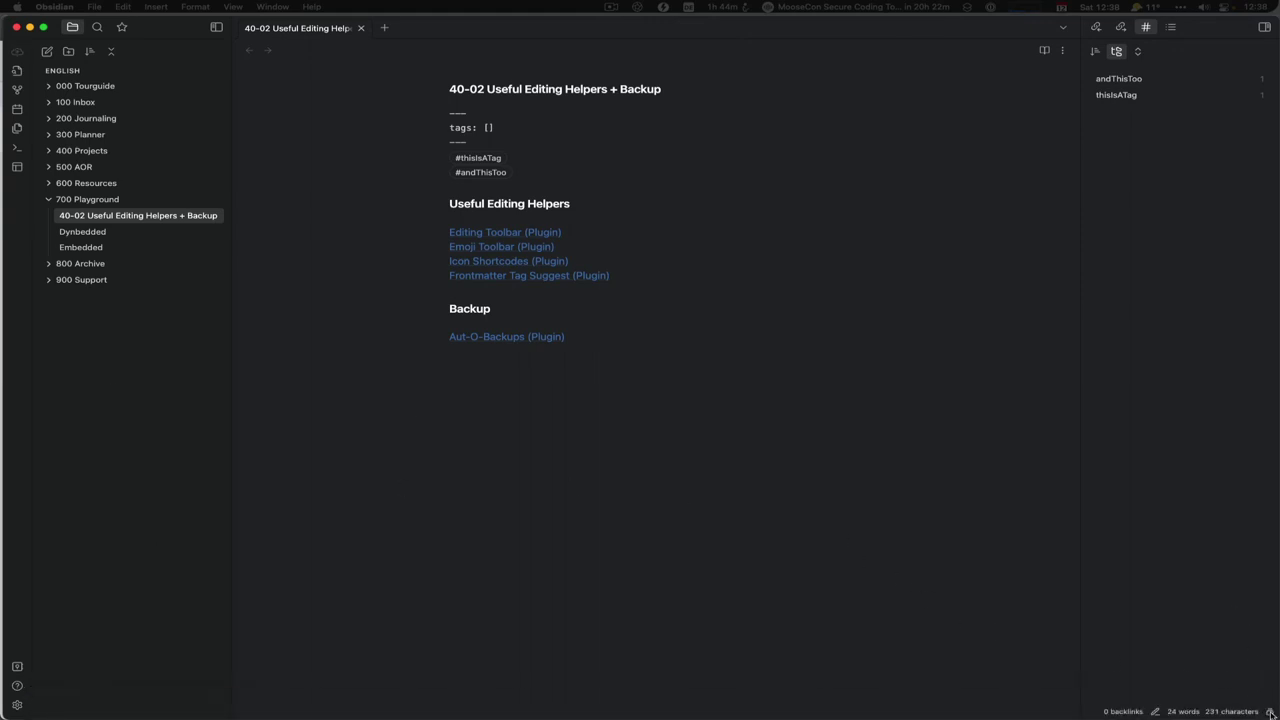
pyautogui.moveTo(1271, 714)
pyautogui.click(1256, 662)
pyautogui.click(17, 704)
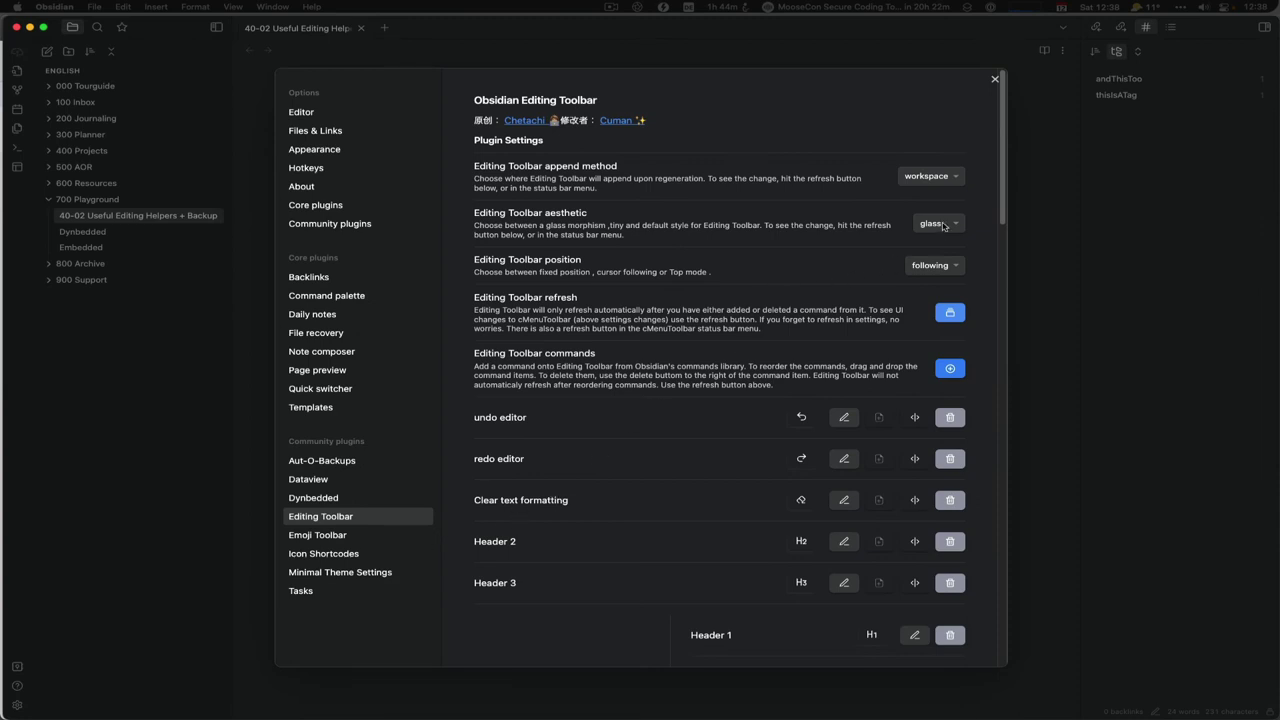
# Step: Set the toolbar position to top, check it above the note, and return to its settings
pyautogui.click(948, 264)
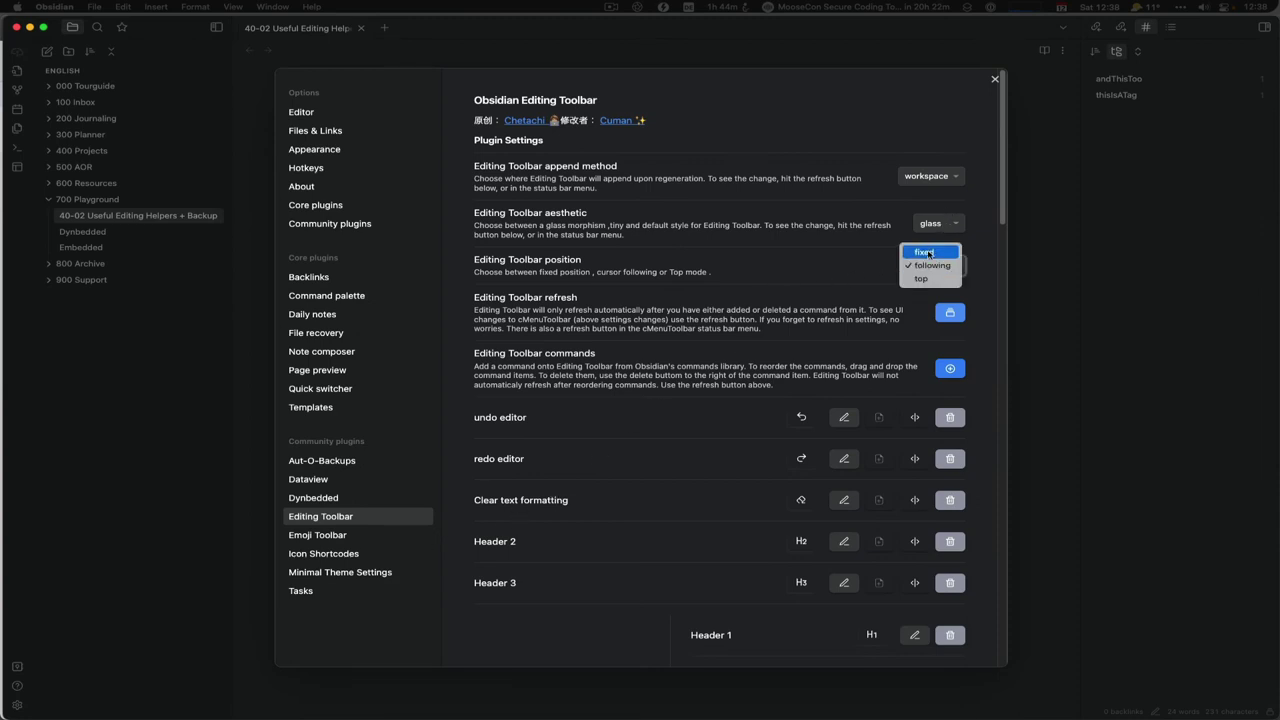
pyautogui.click(928, 253)
pyautogui.click(932, 265)
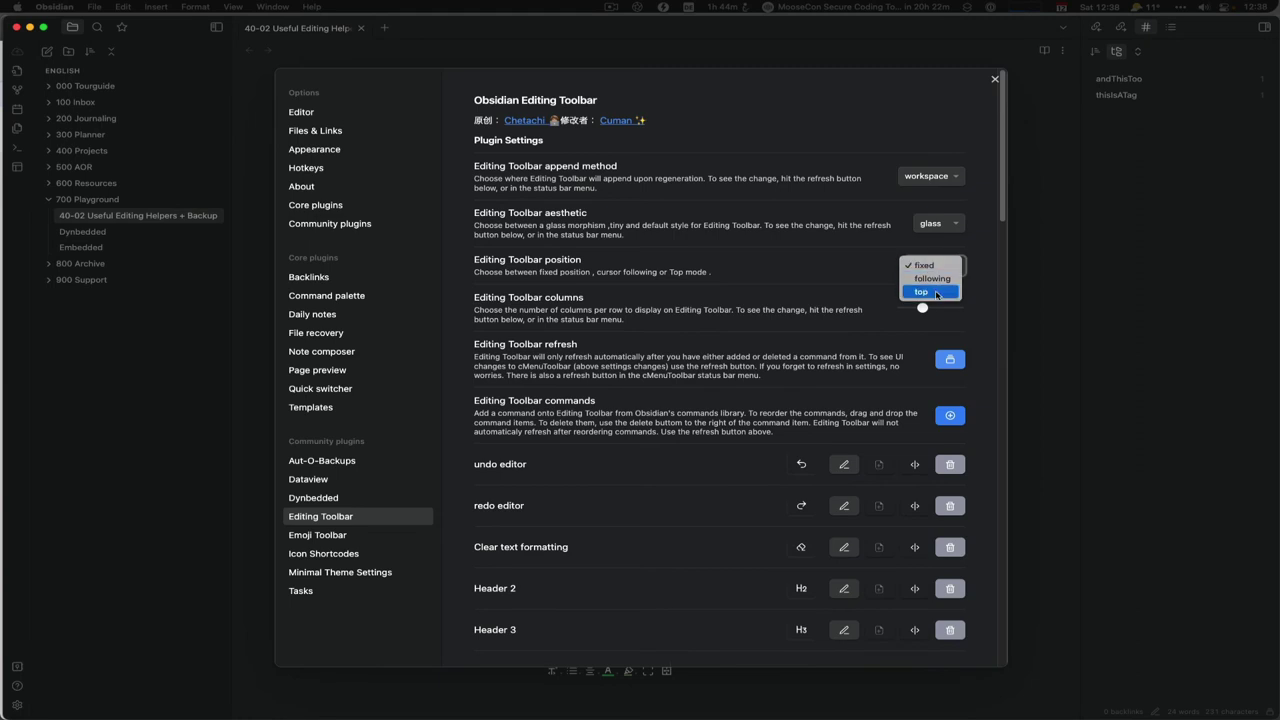
pyautogui.click(922, 290)
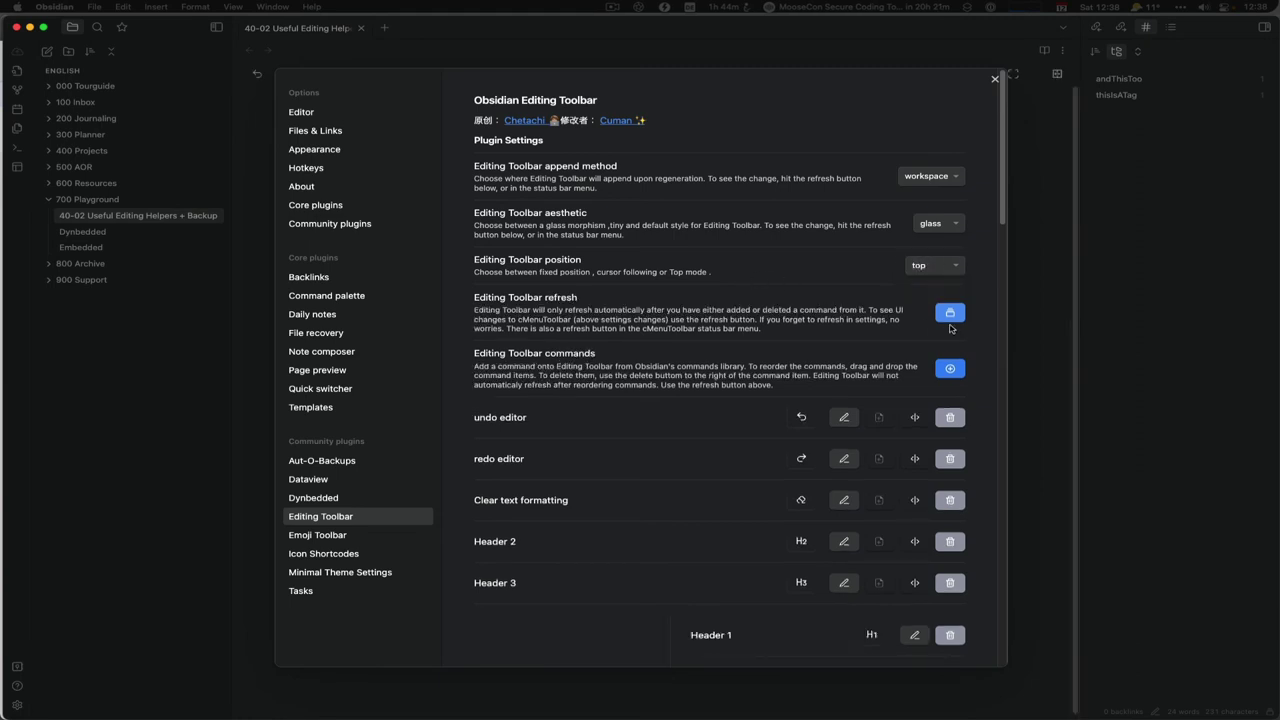
pyautogui.click(995, 80)
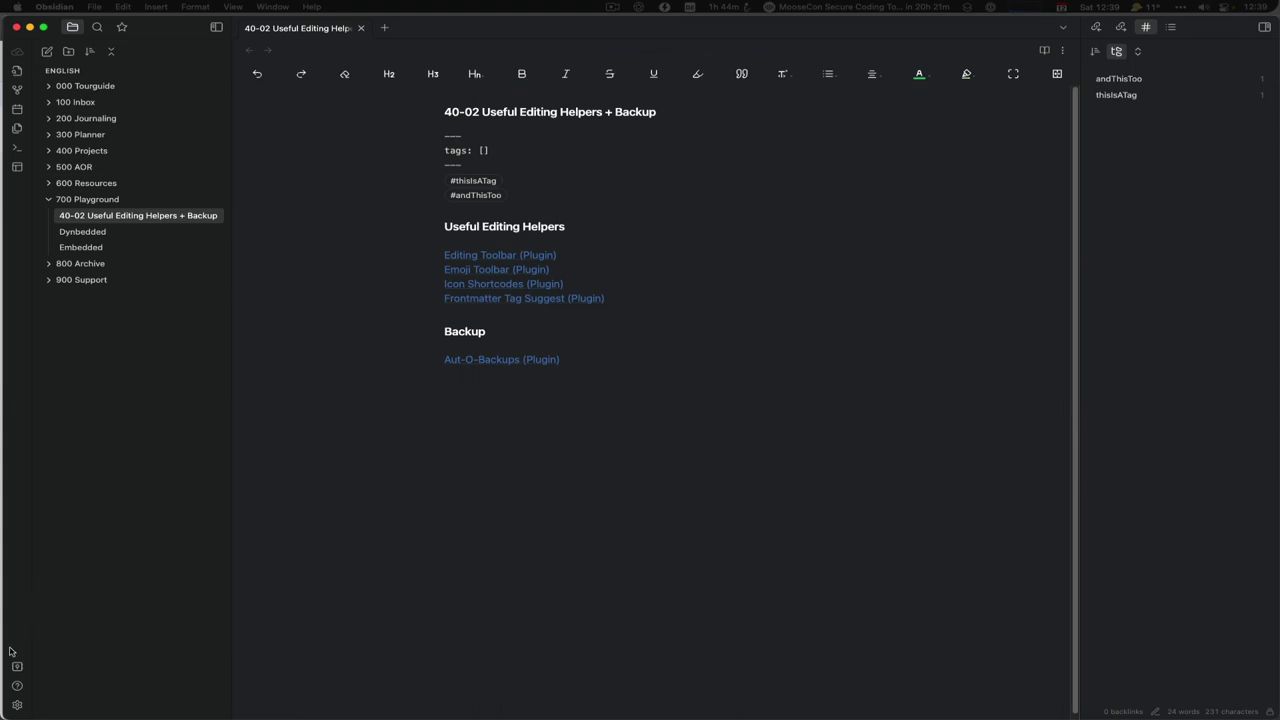
pyautogui.click(18, 705)
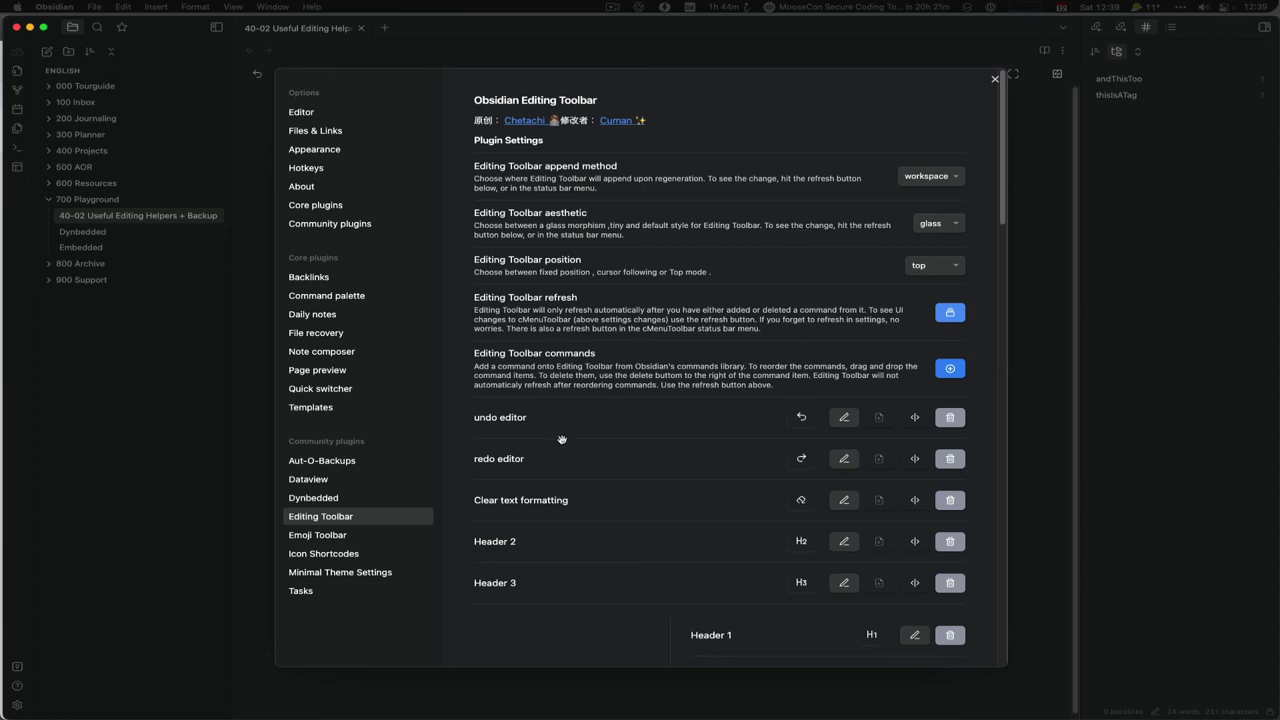
# Step: Look at renaming the Header 1 command and re-iconing Header 5, cancelling both
pyautogui.scroll(-1, 566, 484)
pyautogui.scroll(-6, 566, 483)
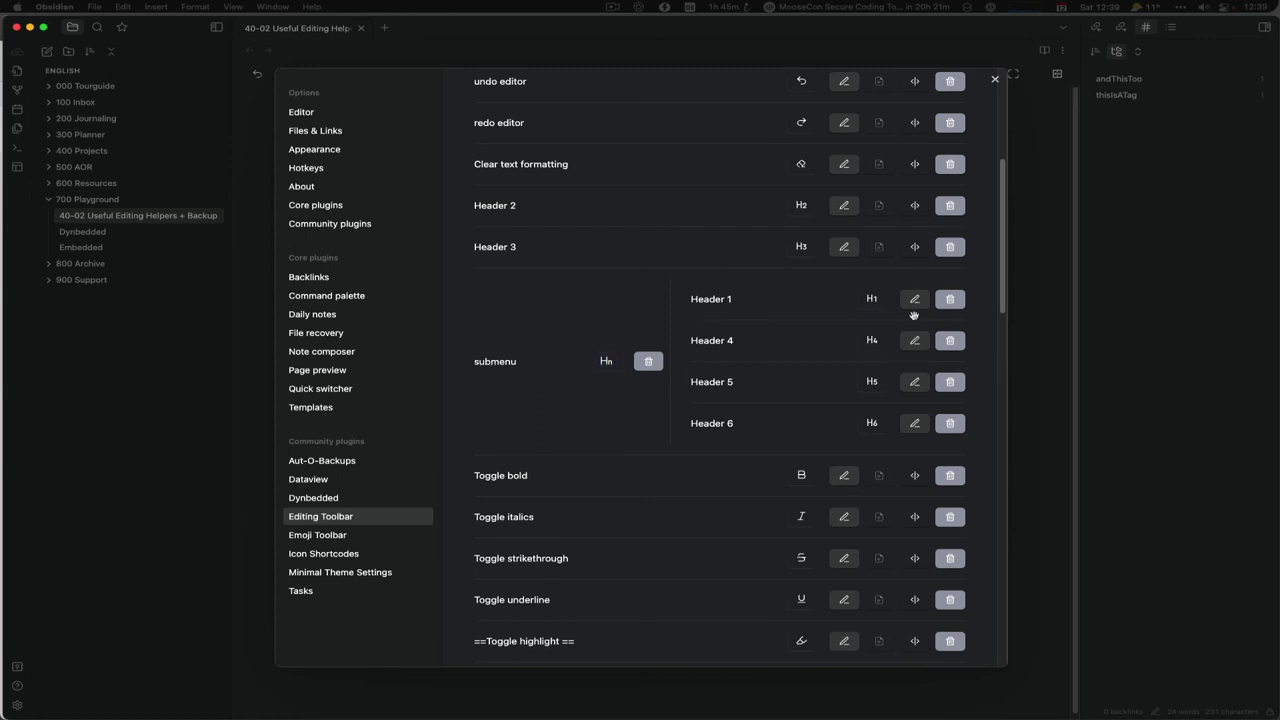
pyautogui.click(868, 301)
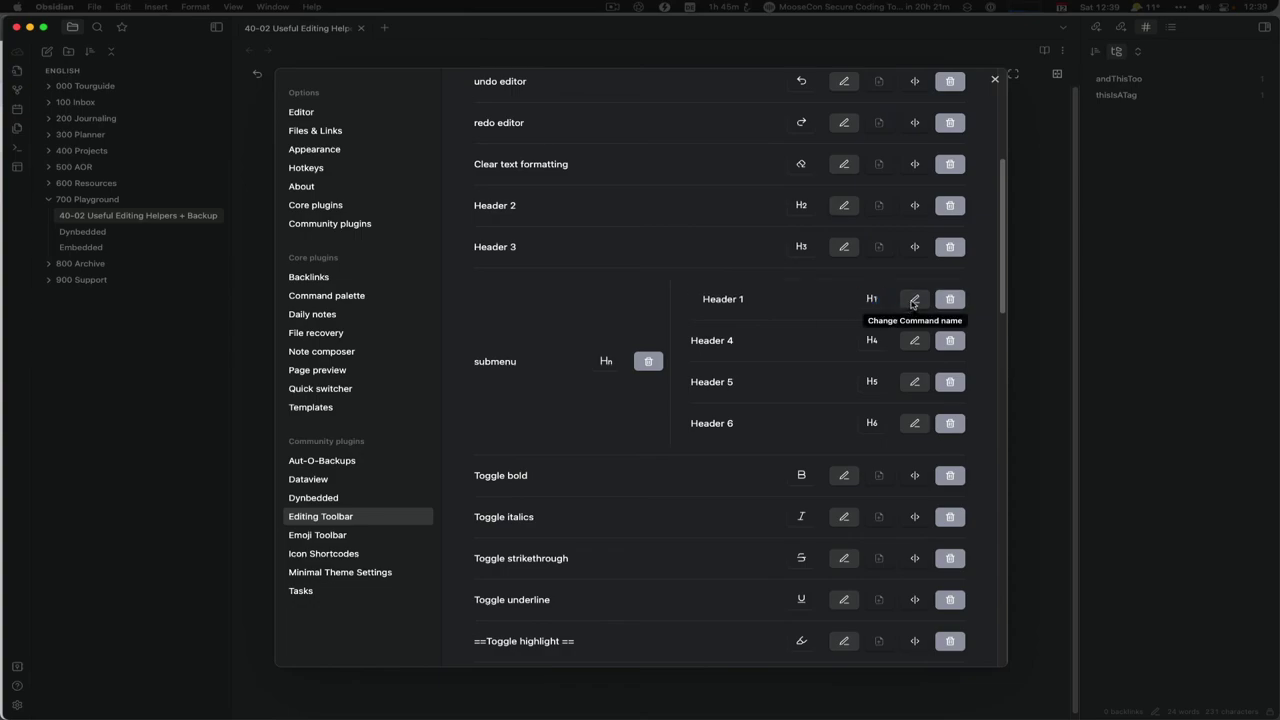
pyautogui.click(914, 299)
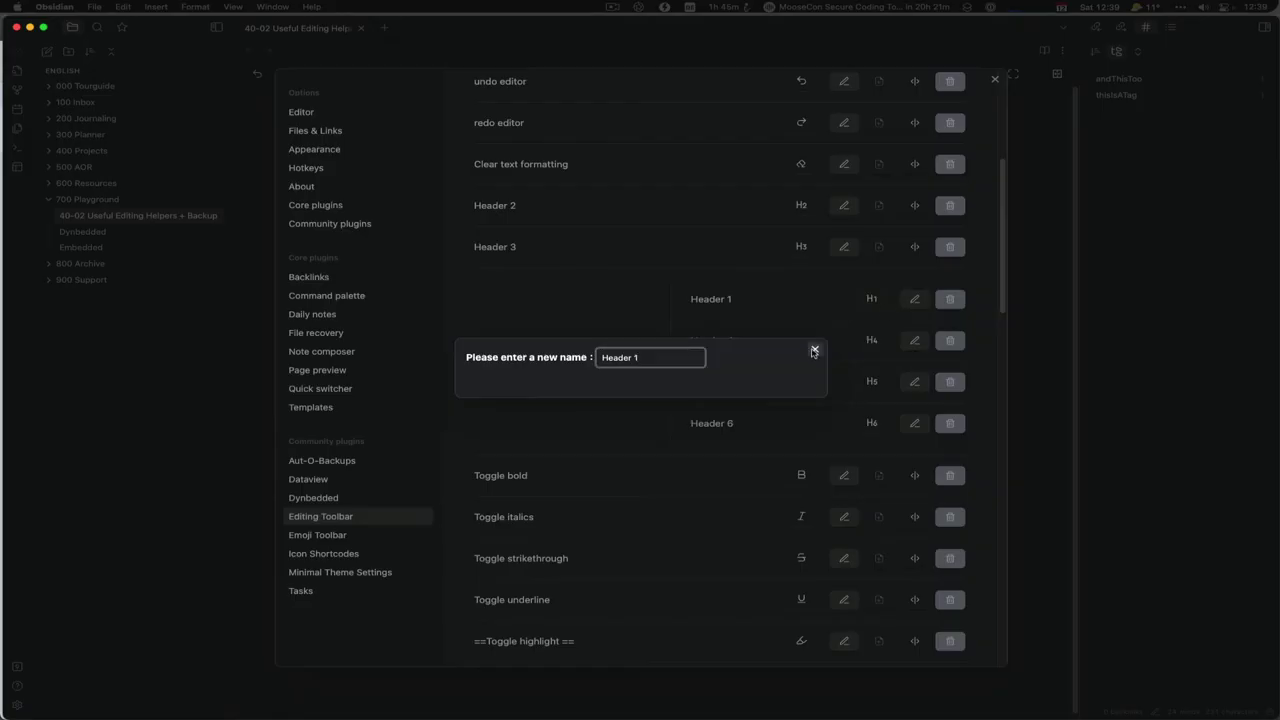
pyautogui.click(815, 349)
pyautogui.click(884, 391)
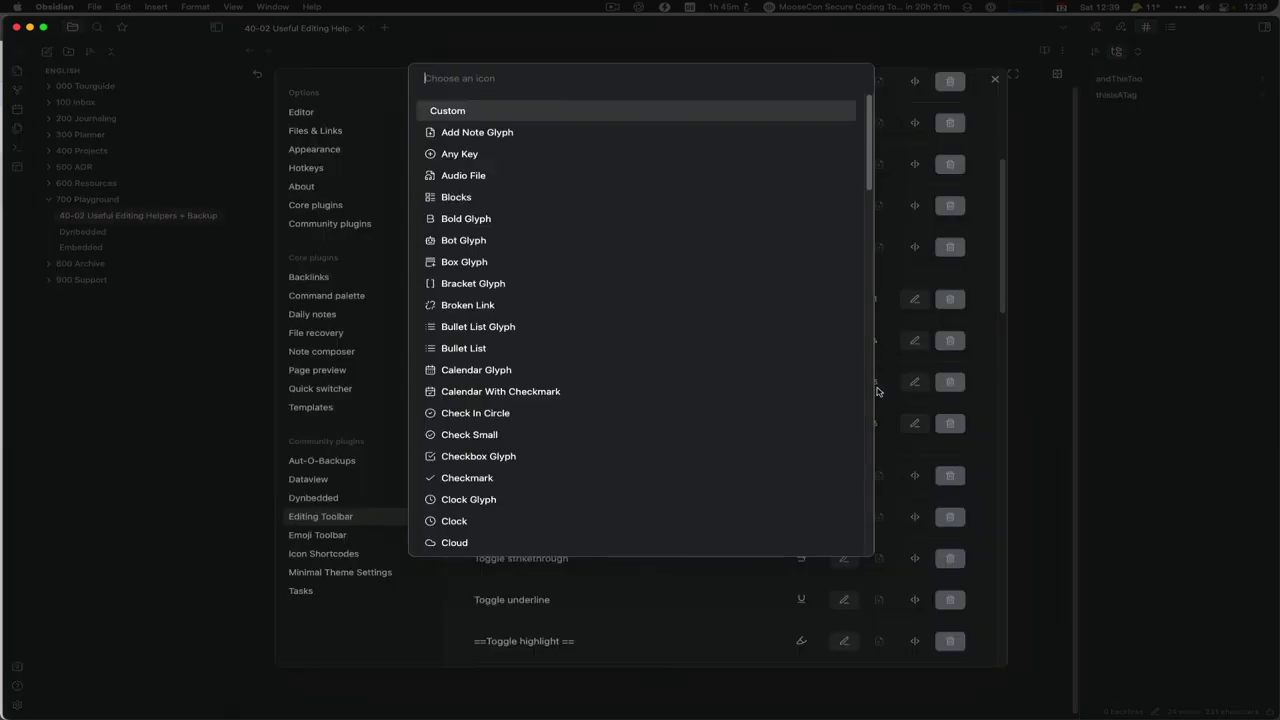
pyautogui.click(387, 82)
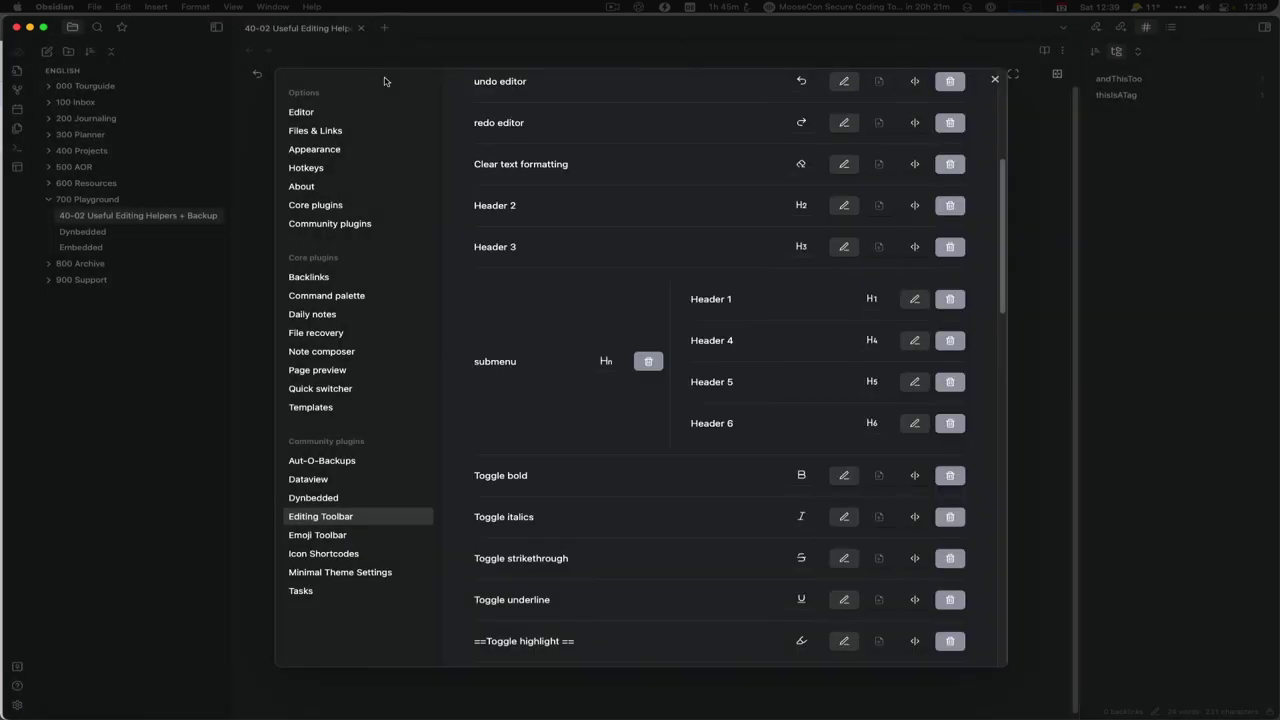
# Step: Delete the Fullscreen focus mode and workplace-Fullscreen commands from the toolbar list
pyautogui.scroll(-5, 685, 465)
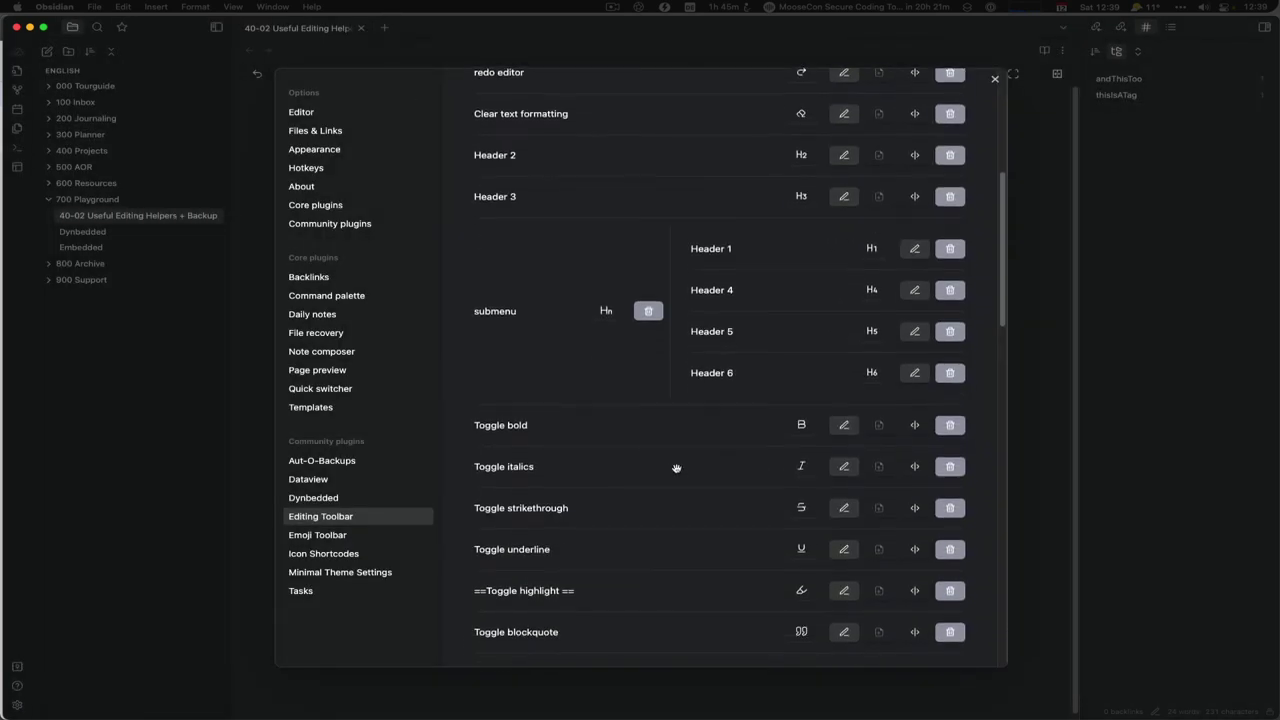
pyautogui.scroll(-17, 676, 468)
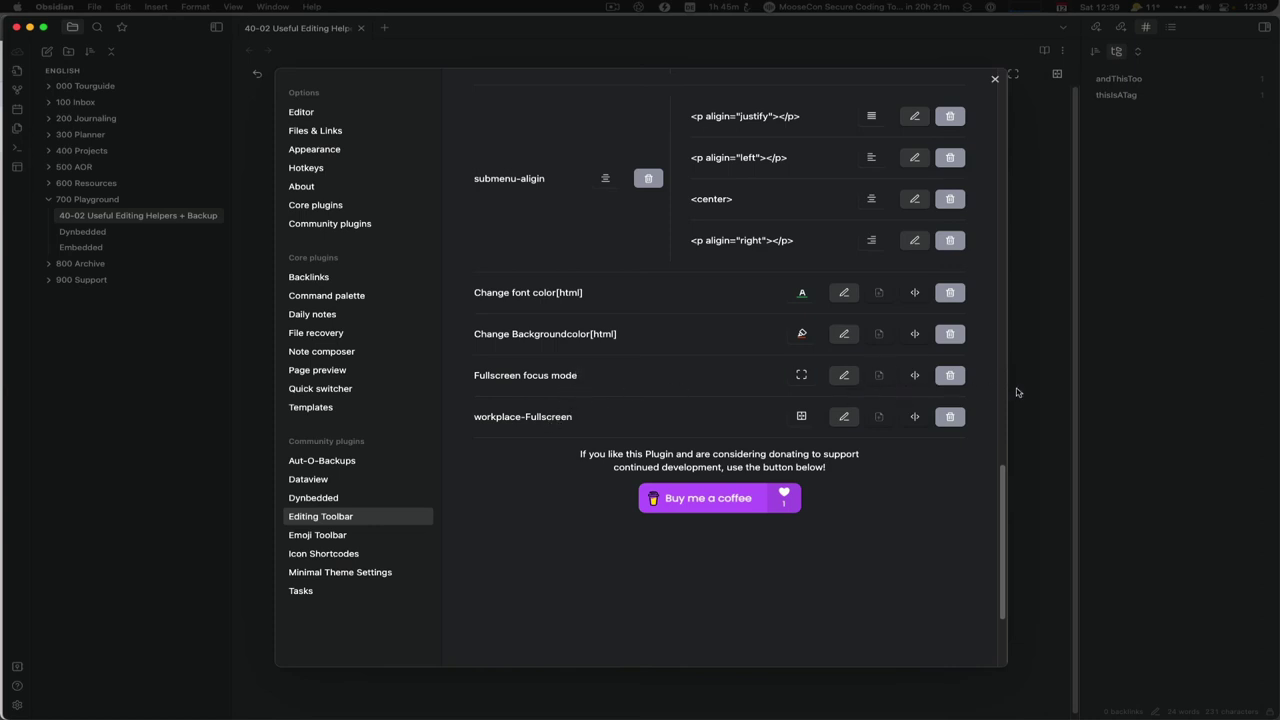
pyautogui.click(950, 375)
pyautogui.click(950, 375)
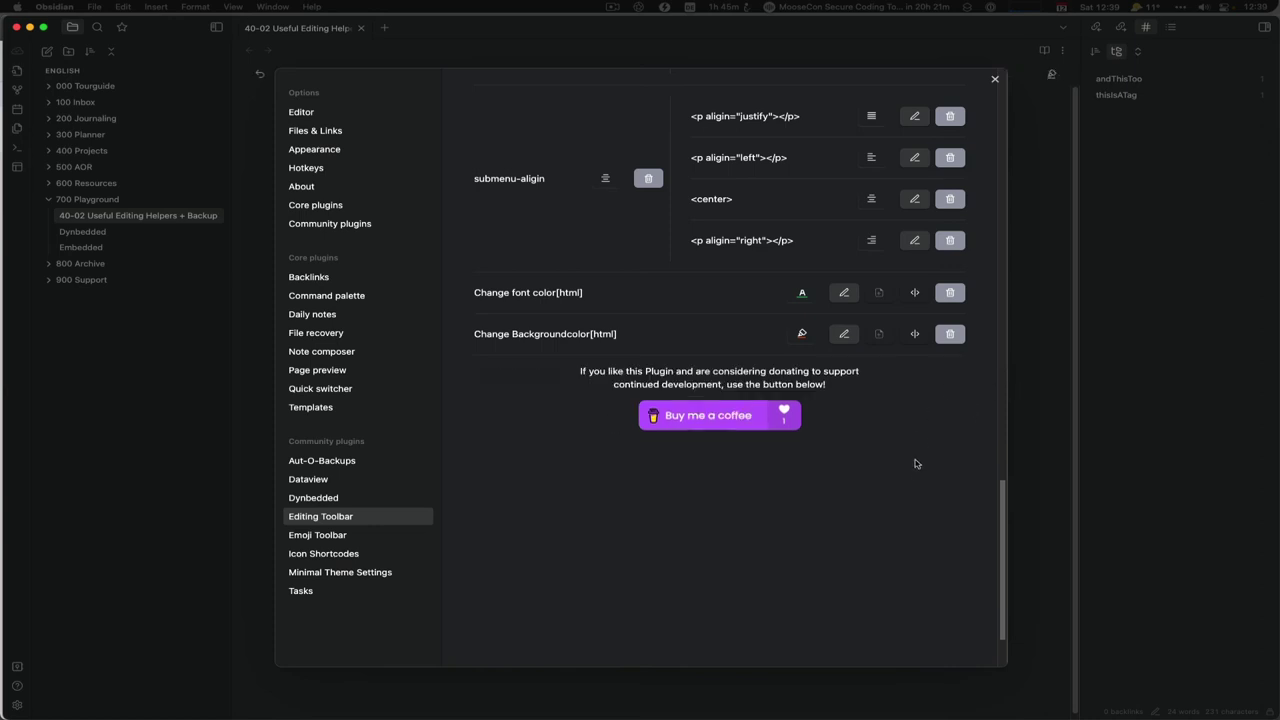
pyautogui.scroll(15, 916, 473)
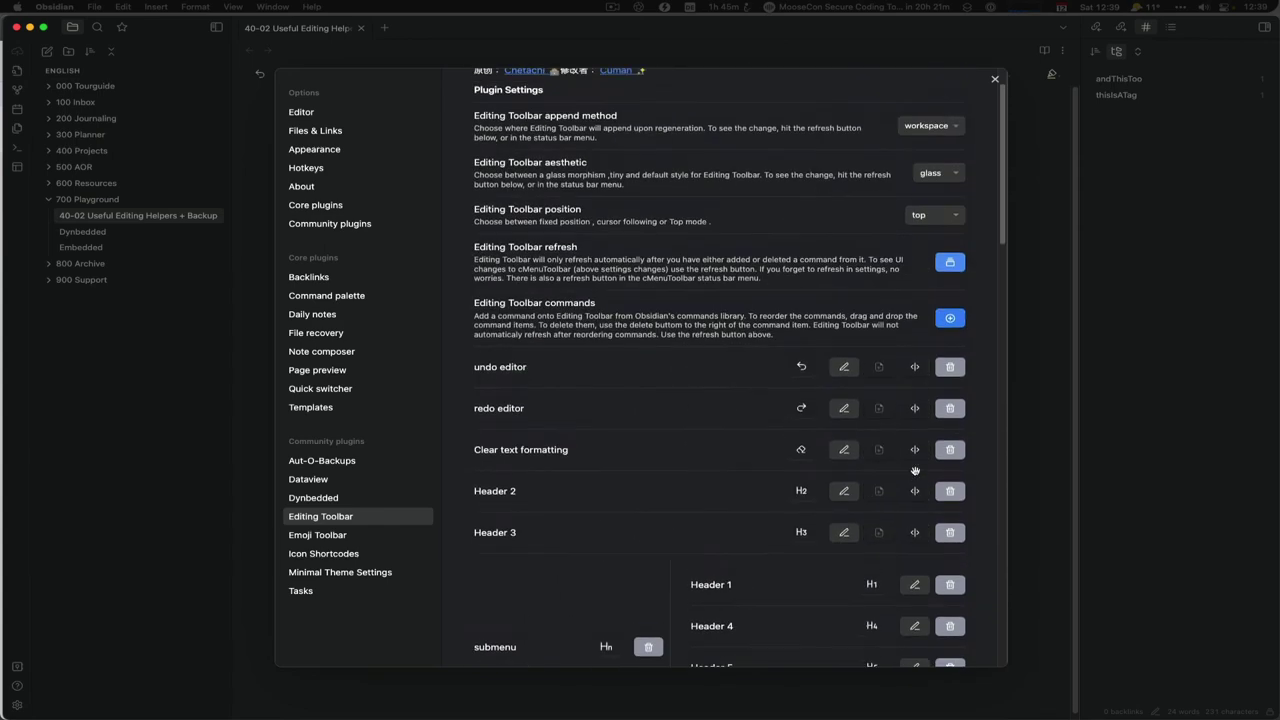
# Step: Search 'move to' and add 'Move current tab to new window' to the Editing Toolbar commands
pyautogui.click(950, 369)
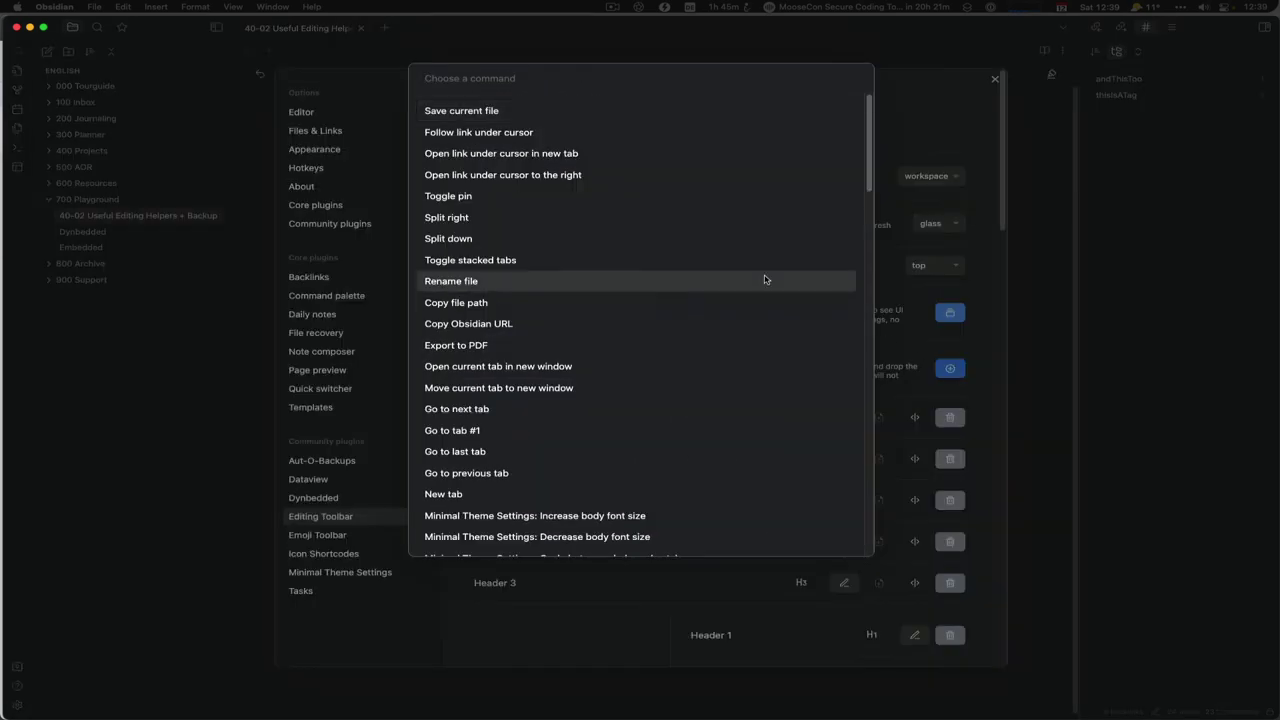
pyautogui.write('edit')
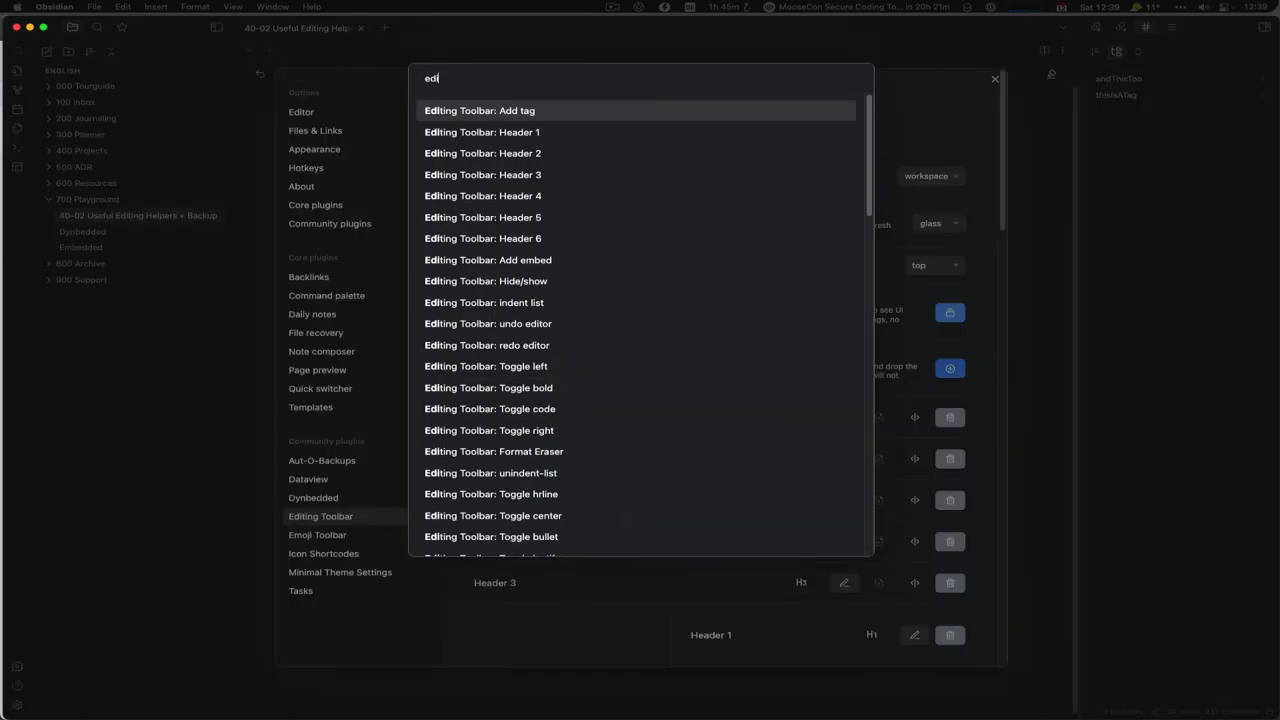
pyautogui.press('BackSpace')
pyautogui.press('BackSpace')
pyautogui.press('BackSpace')
pyautogui.press('BackSpace')
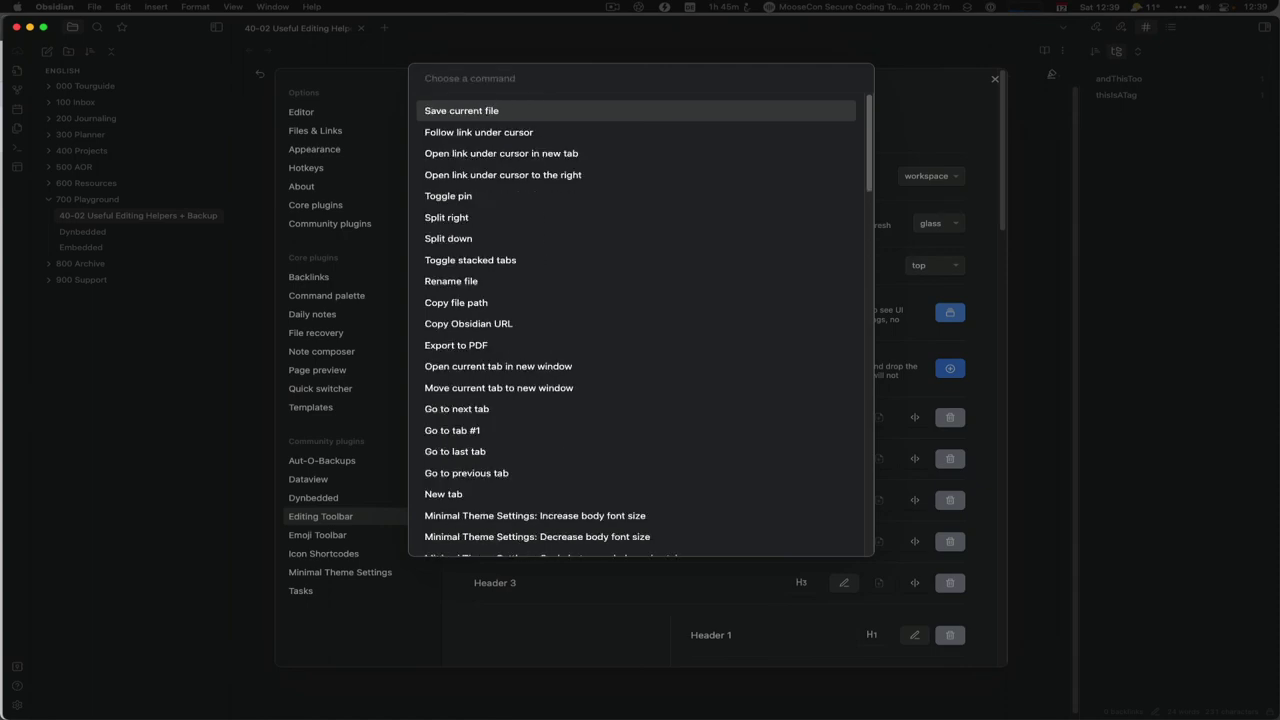
pyautogui.write('move to')
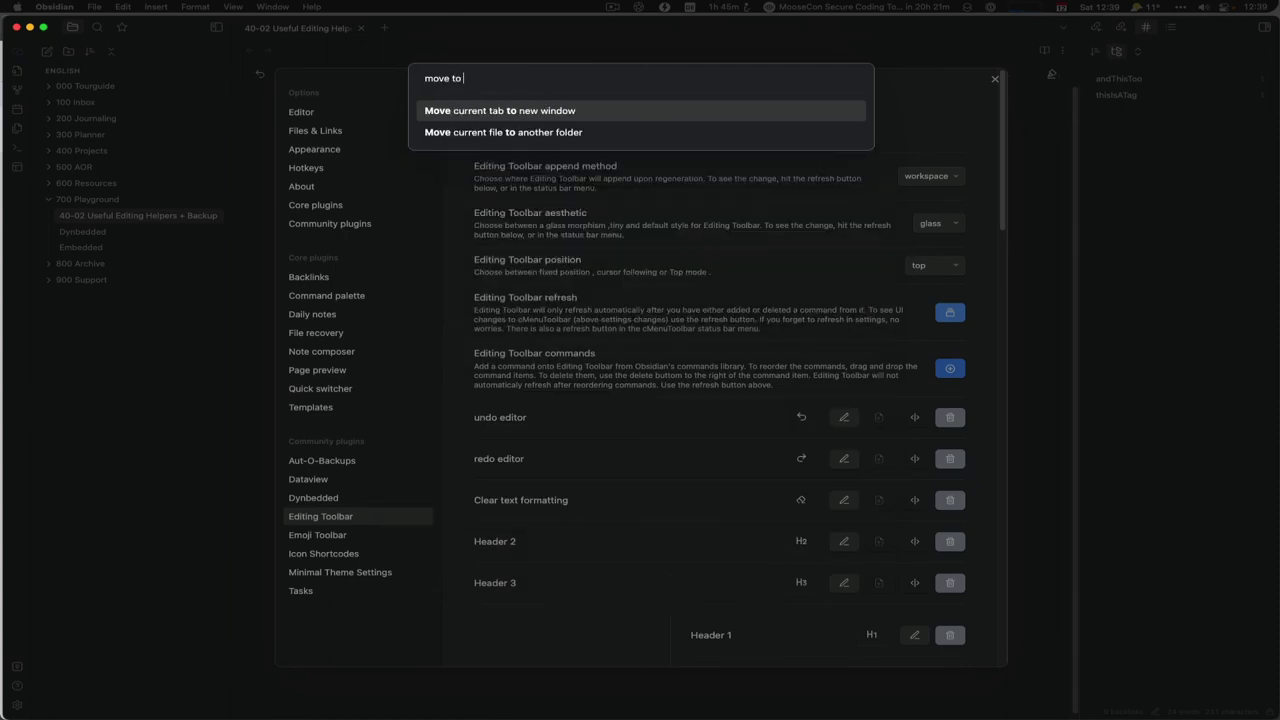
pyautogui.click(521, 113)
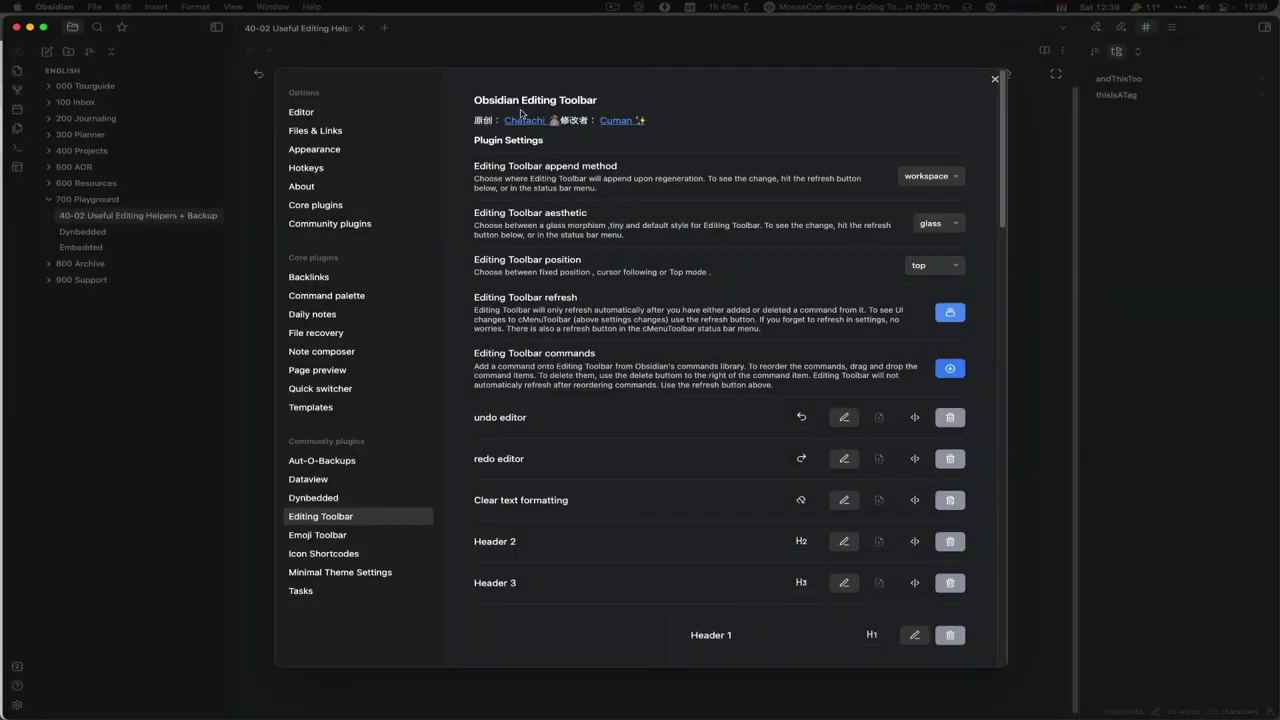
pyautogui.scroll(-15, 825, 370)
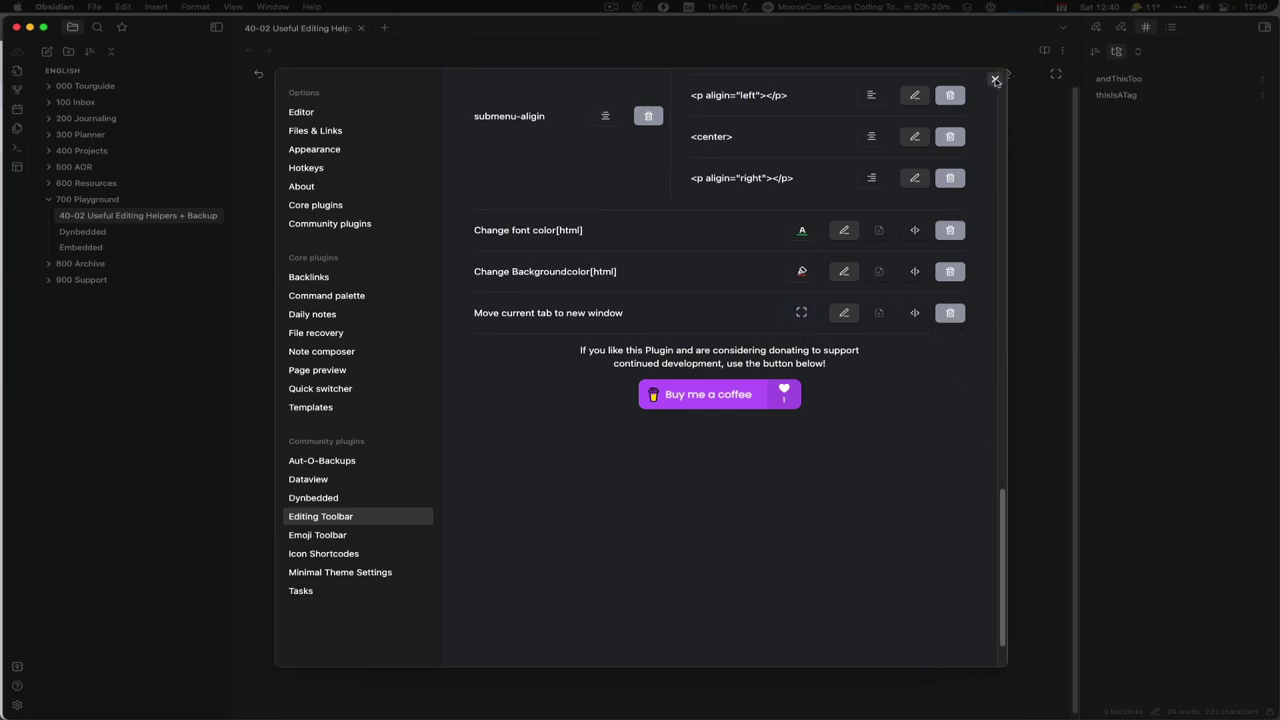
# Step: Pop the 40-02 note into a separate window with the new button, close it, and reopen Editing Toolbar settings
pyautogui.click(995, 79)
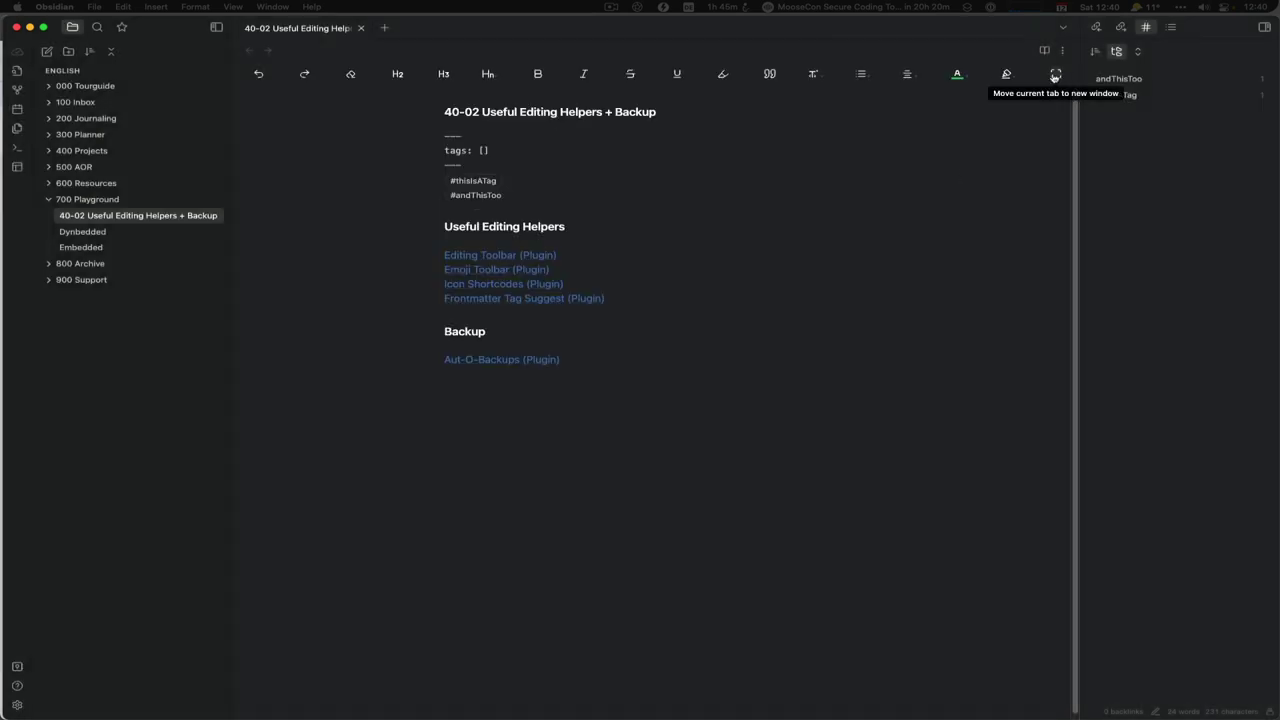
pyautogui.click(1058, 76)
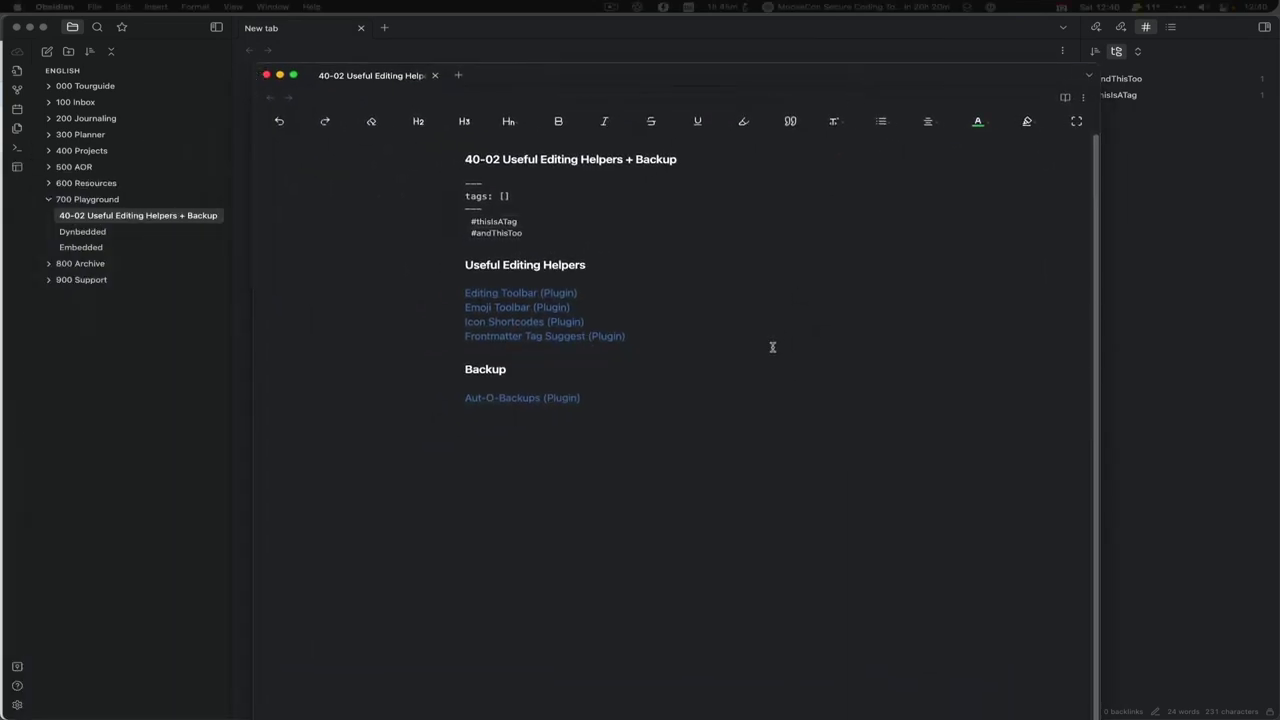
pyautogui.moveTo(660, 74); pyautogui.dragTo(674, 42)
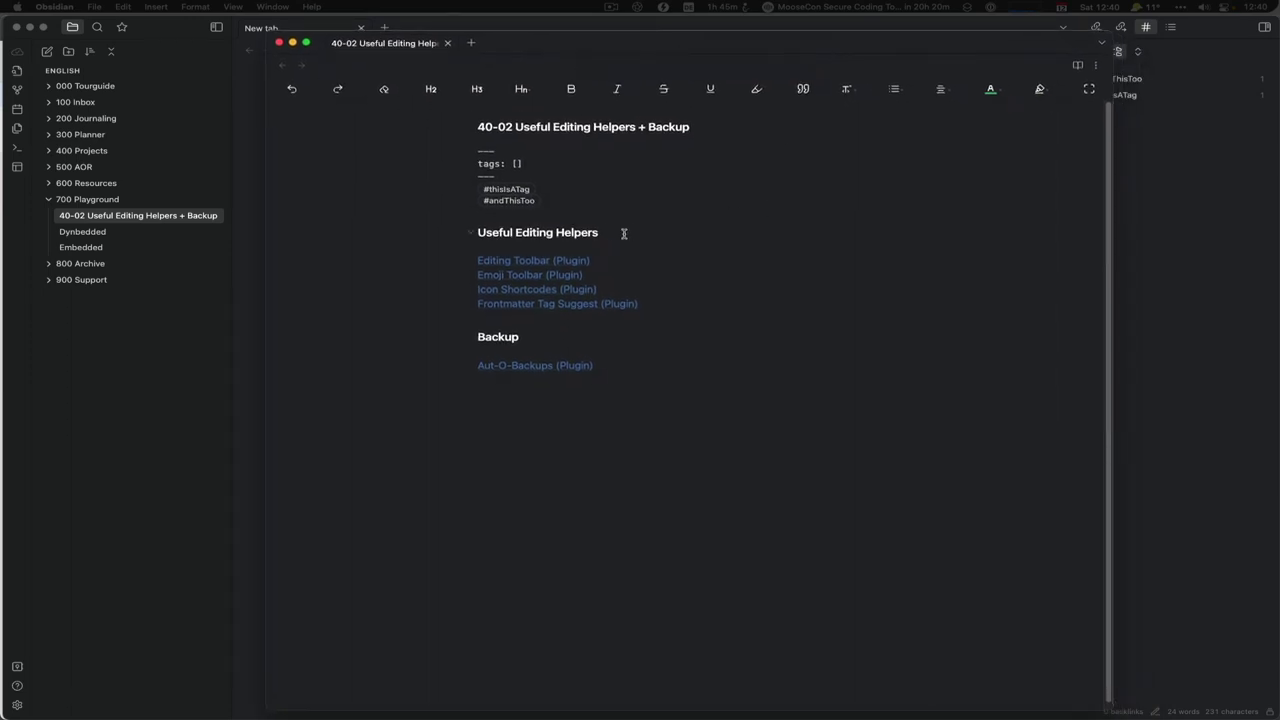
pyautogui.click(280, 43)
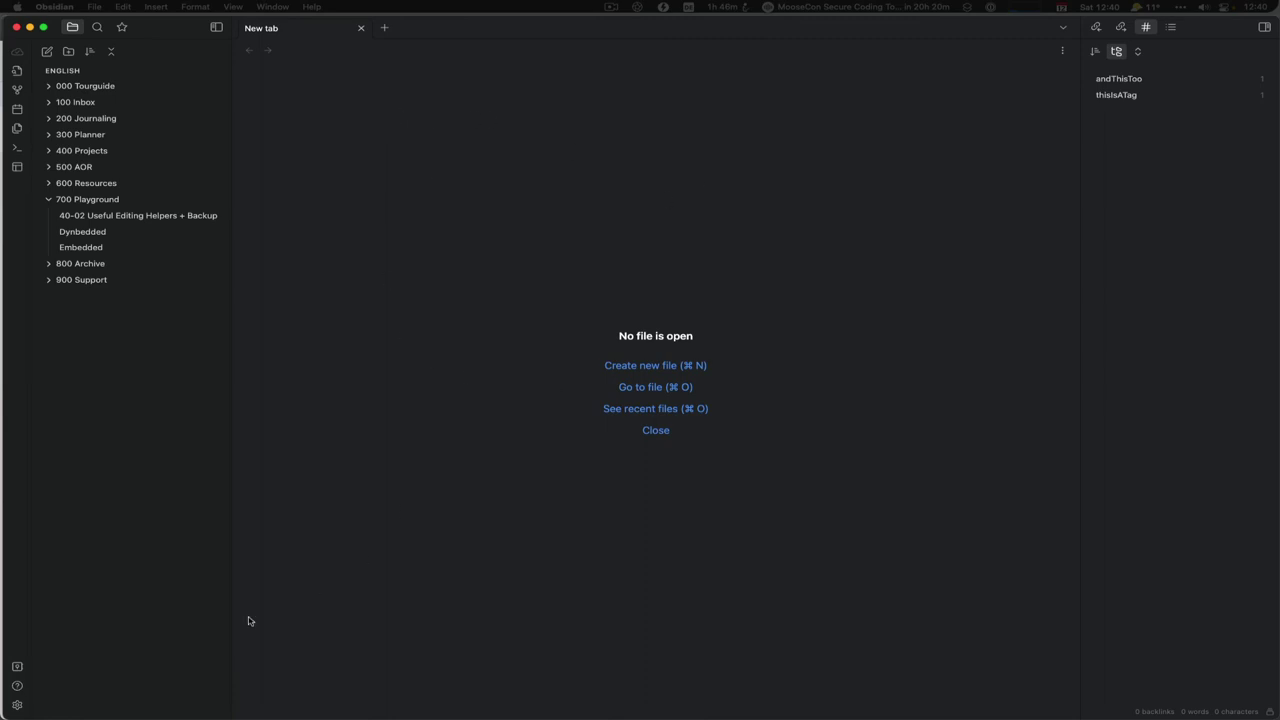
pyautogui.click(18, 705)
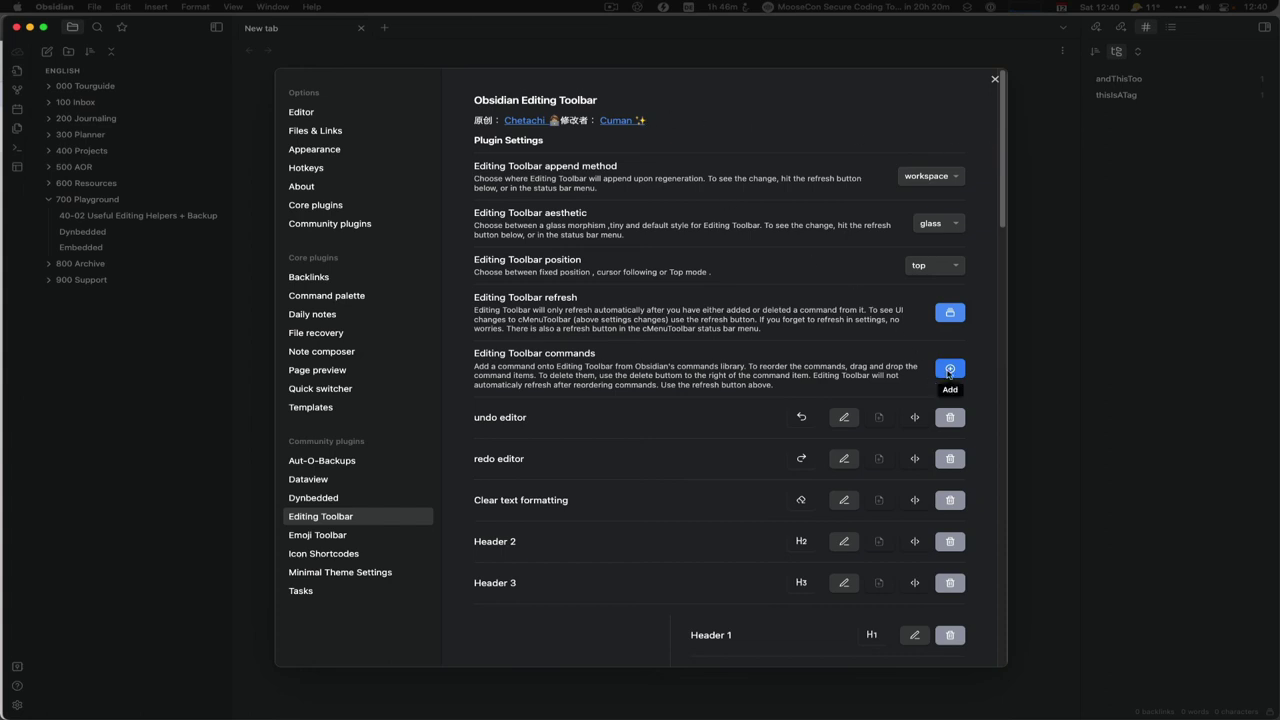
# Step: Add the 'Emoji Toolbar: Open emoji picker' command to the toolbar with the Emoticon Fill icon
pyautogui.click(948, 373)
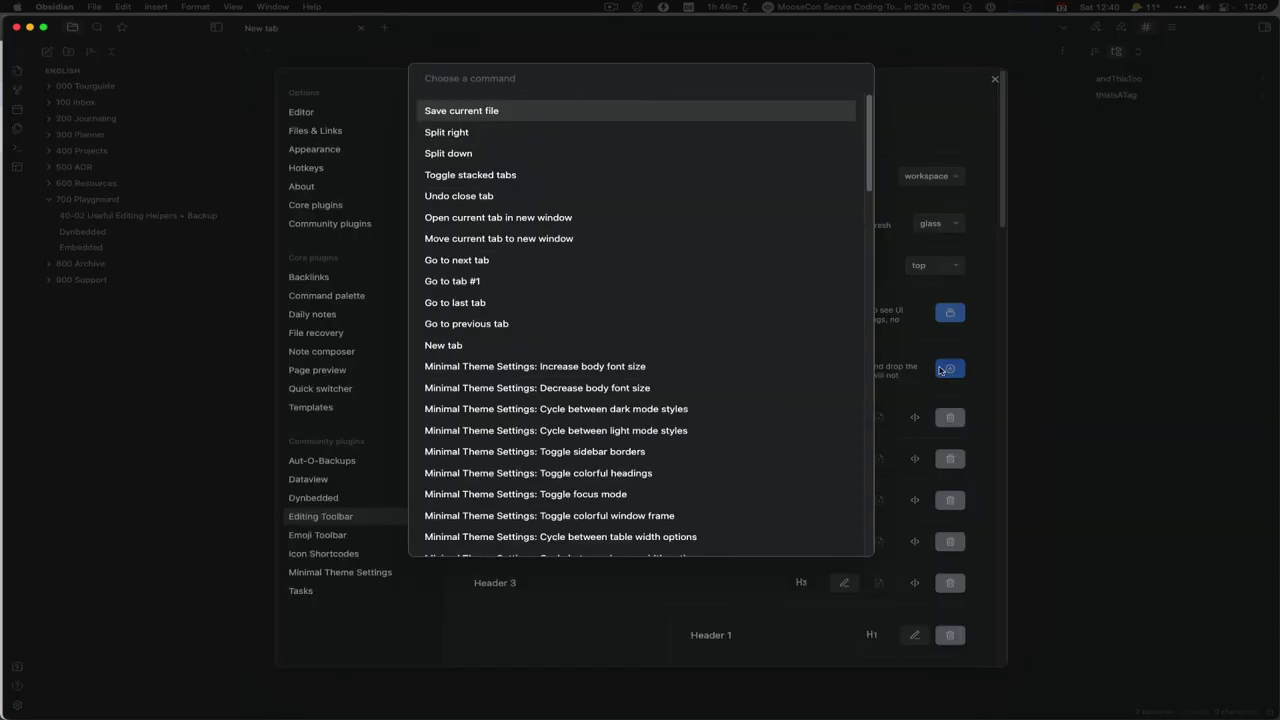
pyautogui.write('emo')
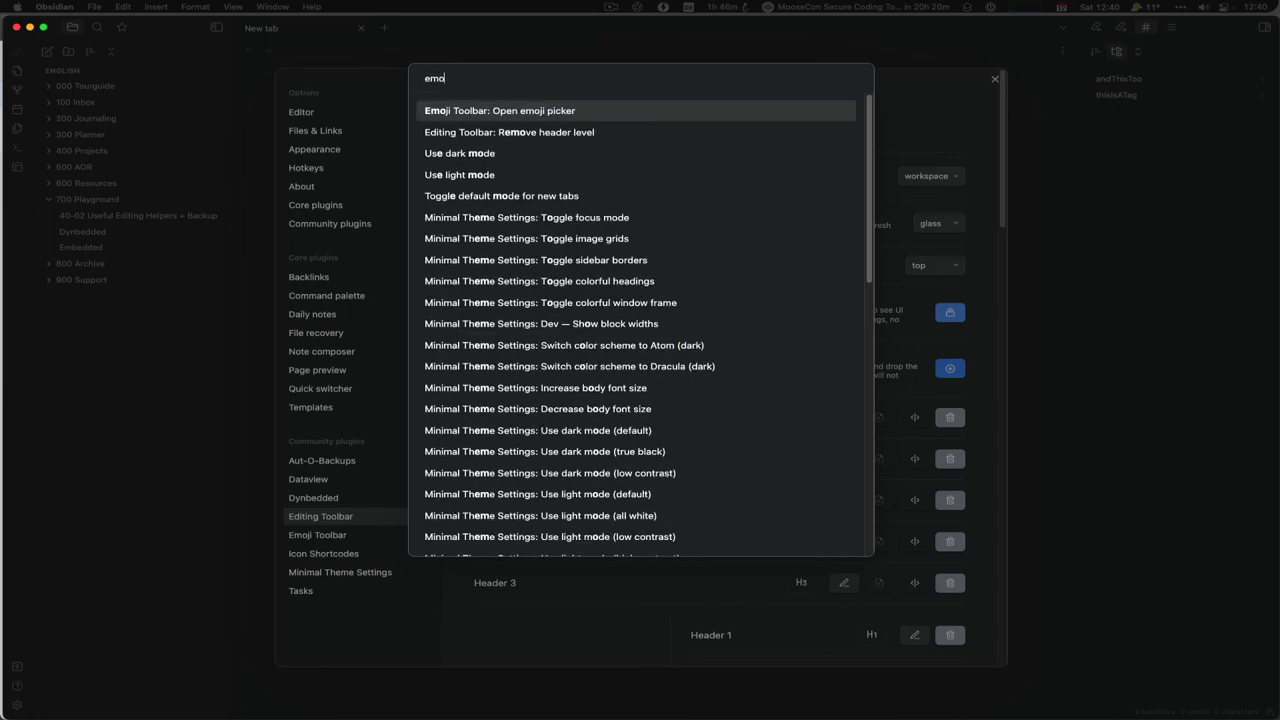
pyautogui.press('Return')
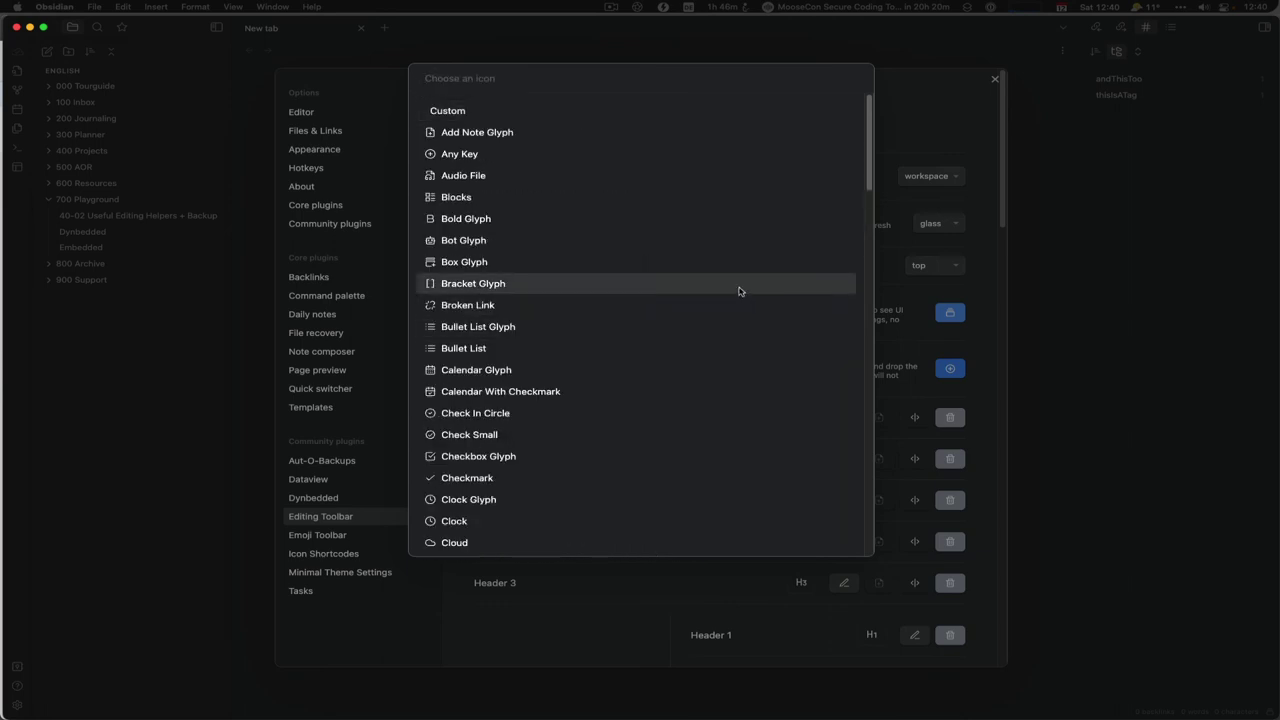
pyautogui.write('emoj')
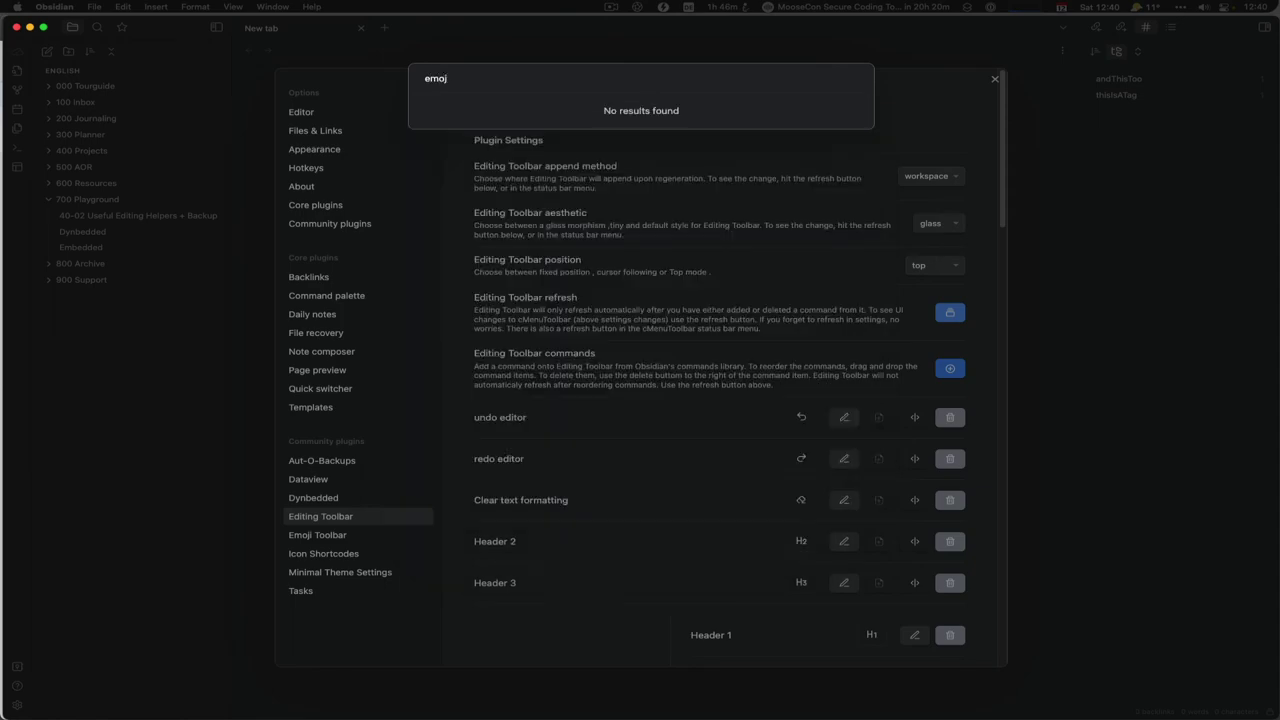
pyautogui.press('BackSpace')
pyautogui.click(534, 109)
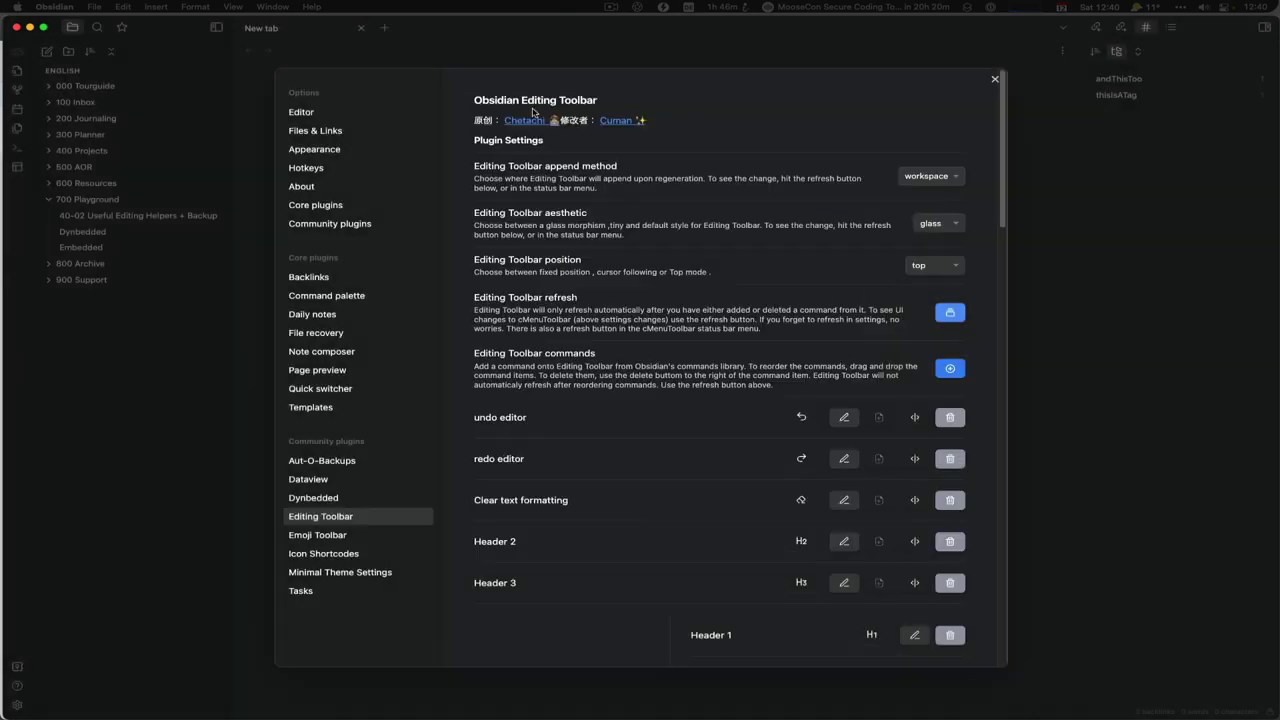
# Step: Drag the emoji picker command to the top of the toolbar command list
pyautogui.scroll(-10, 910, 378)
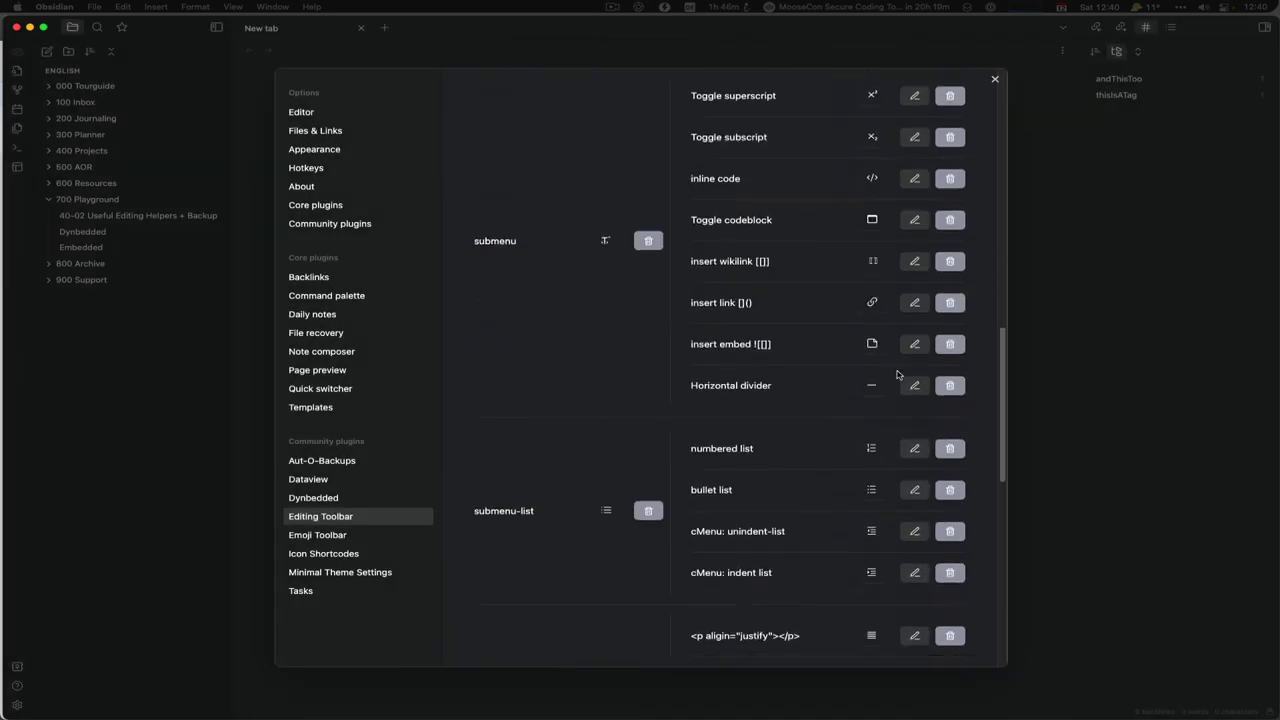
pyautogui.scroll(-5, 897, 374)
pyautogui.moveTo(526, 505); pyautogui.dragTo(503, 271)
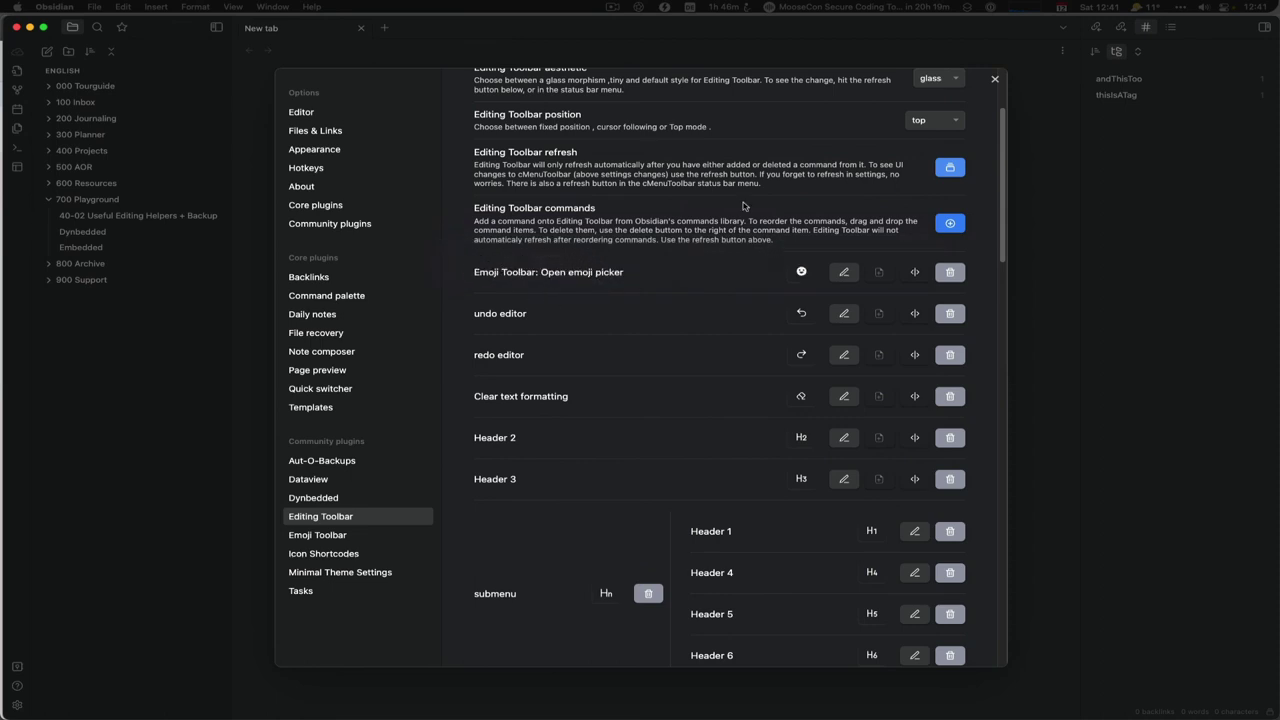
# Step: Open note 40-02 Useful Editing Helpers + Backup and open and close the toolbar's emoji picker several times
pyautogui.click(992, 80)
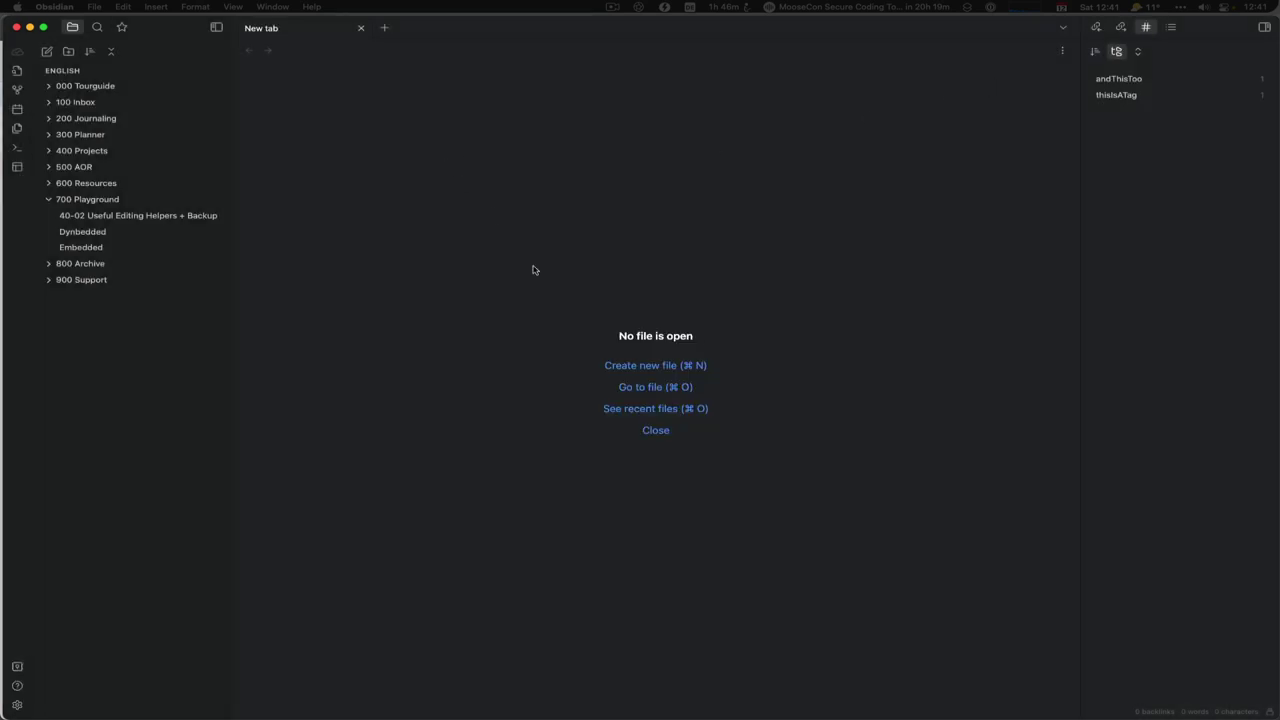
pyautogui.click(151, 218)
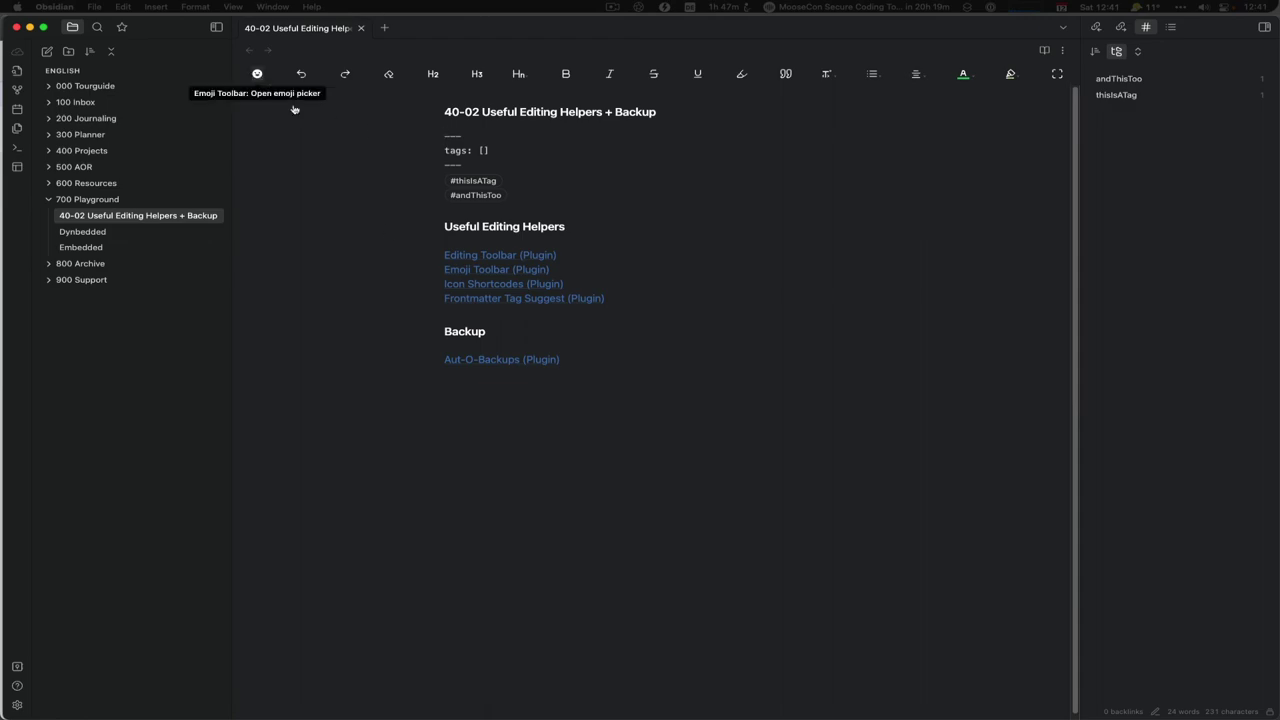
pyautogui.click(257, 74)
pyautogui.click(611, 319)
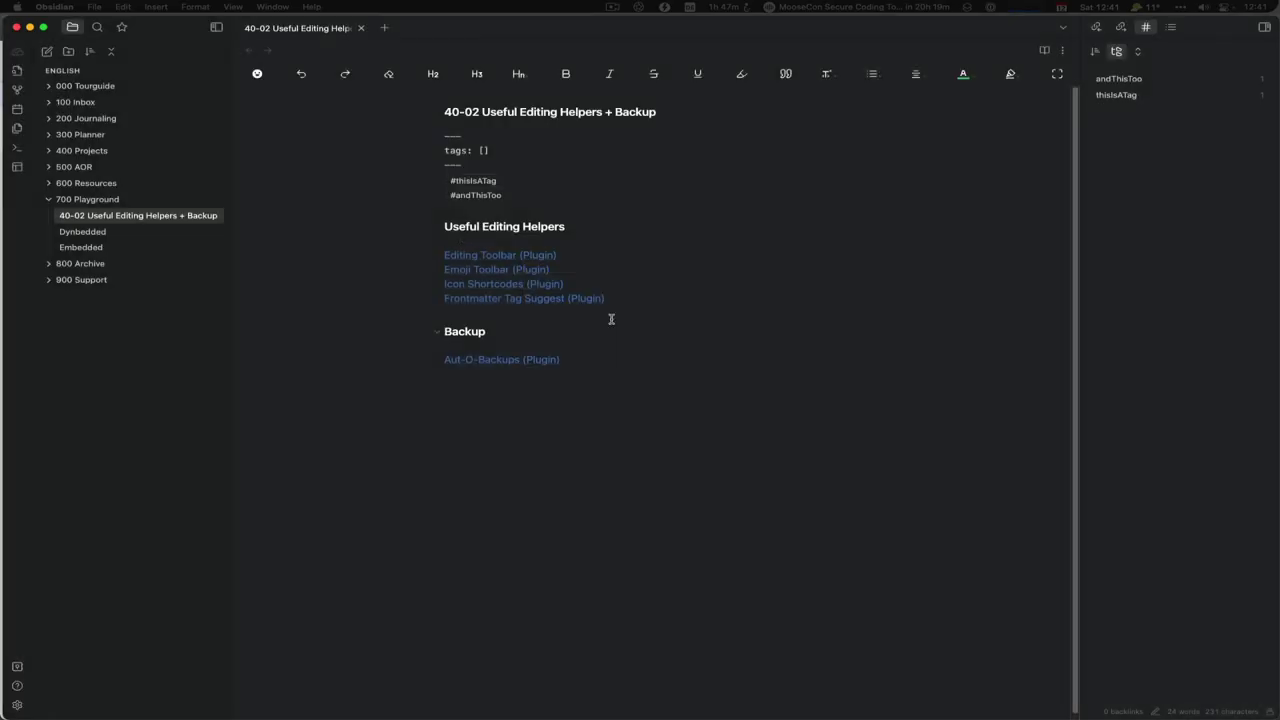
pyautogui.click(257, 74)
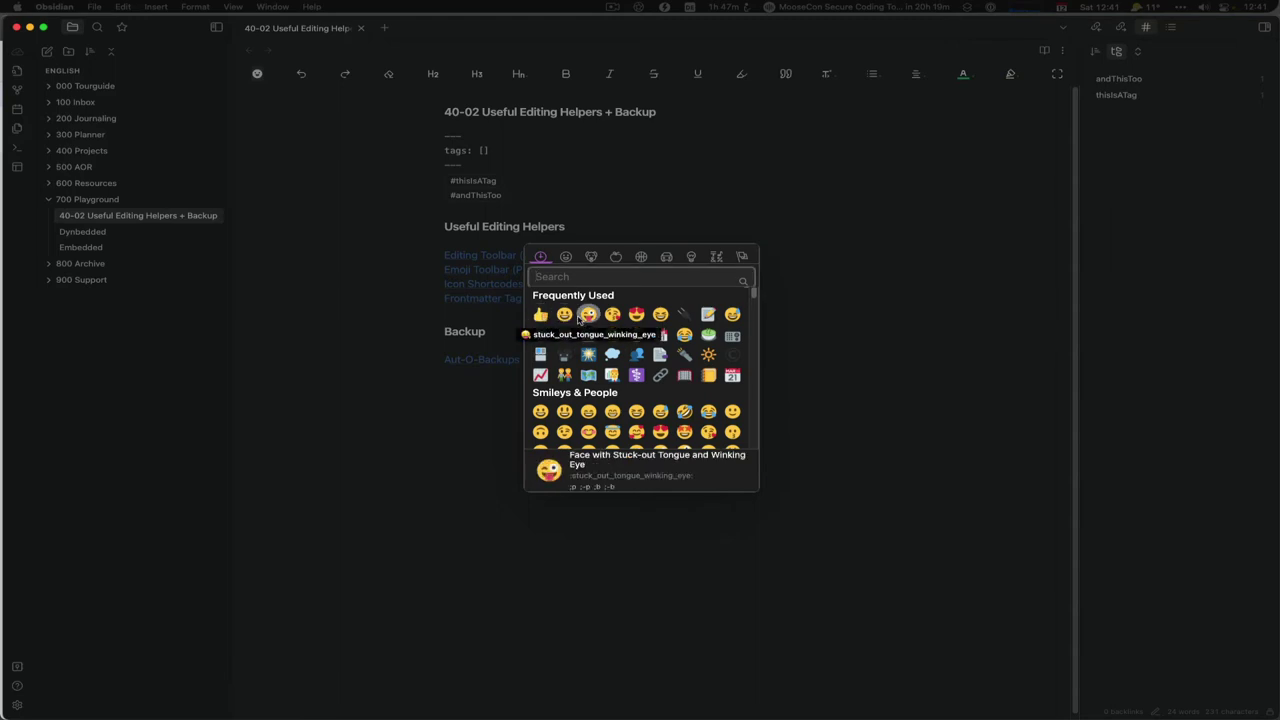
pyautogui.click(583, 316)
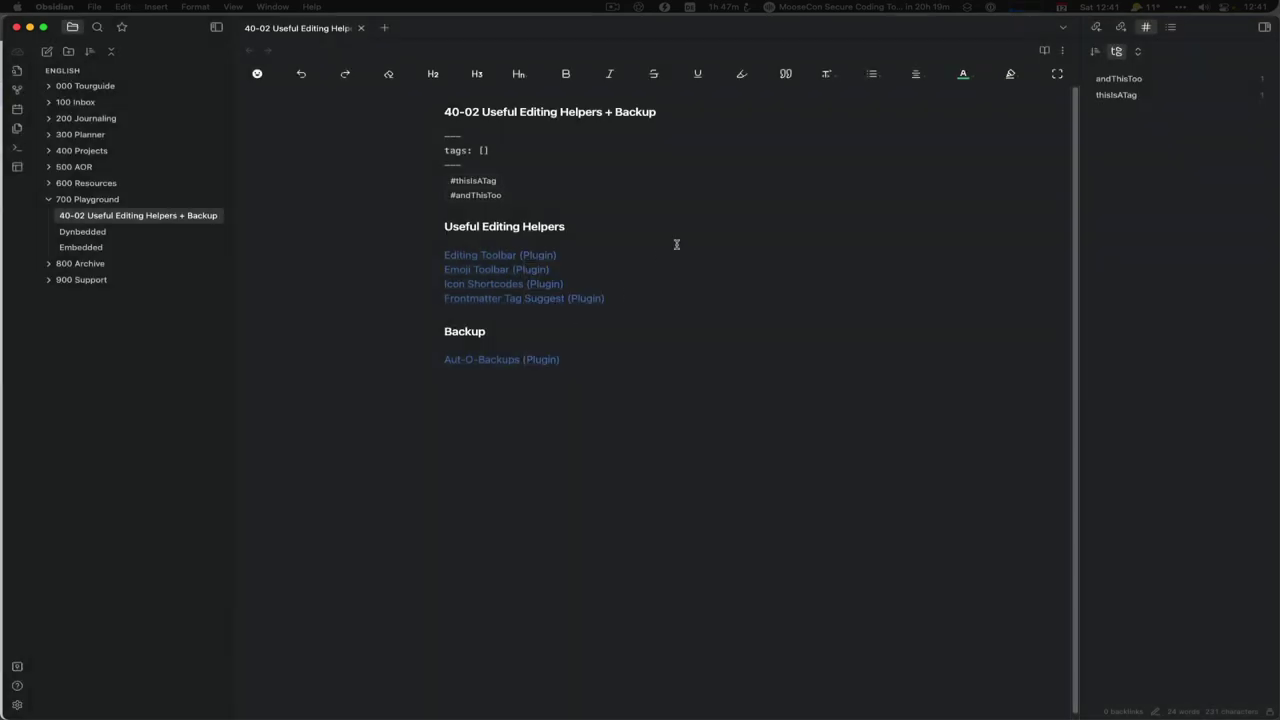
pyautogui.click(262, 80)
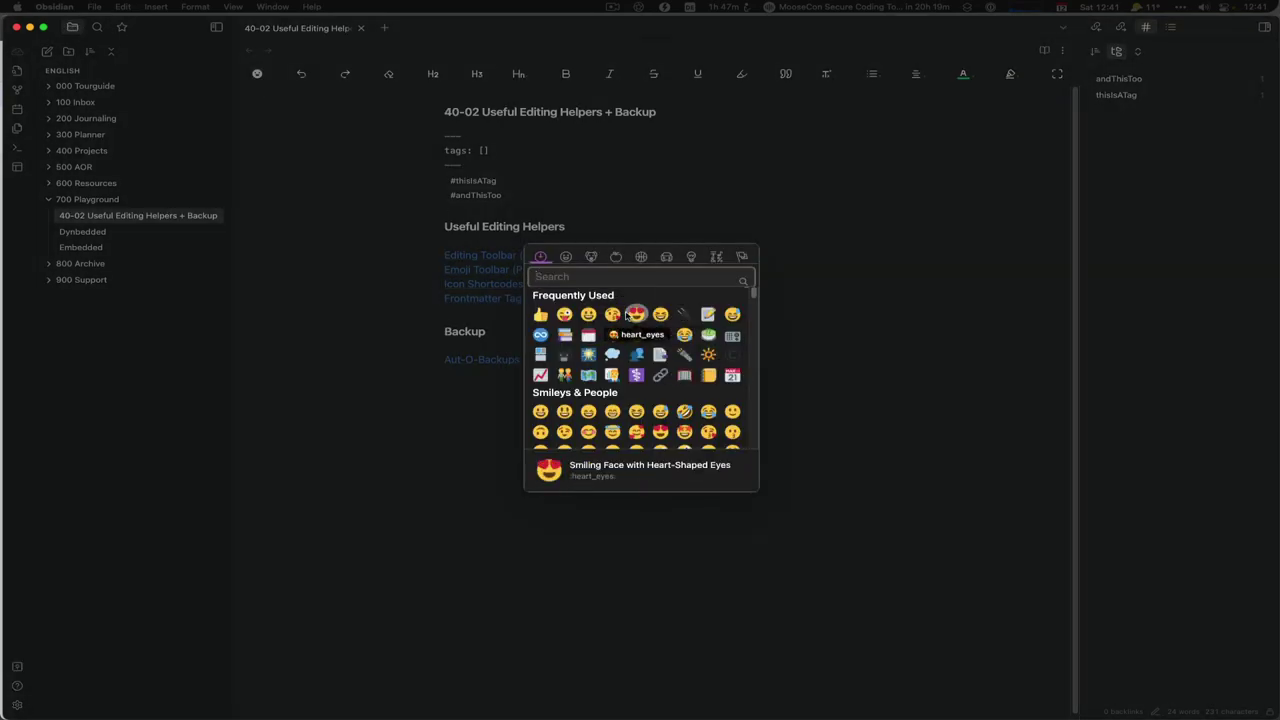
pyautogui.click(627, 316)
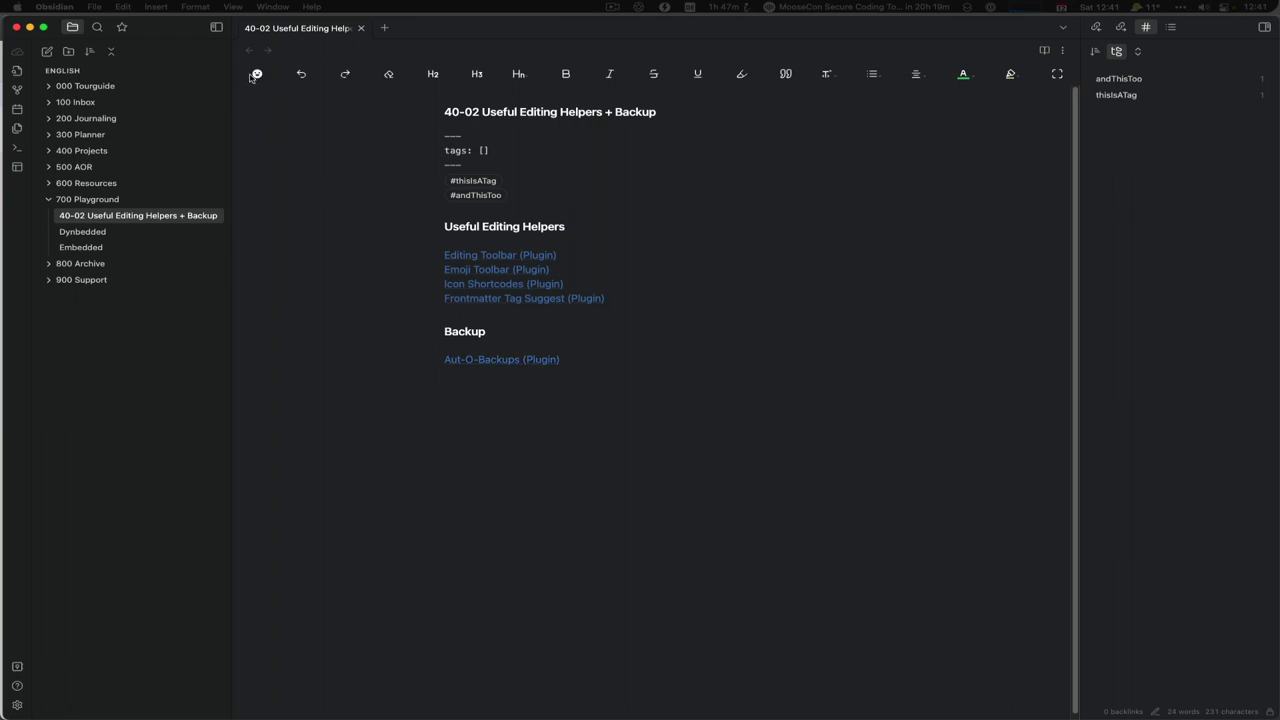
pyautogui.click(465, 375)
# Step: Below Aut-O-Backups, make 'This is a header' an H2 heading and start the 'this red' line
pyautogui.press('Return')
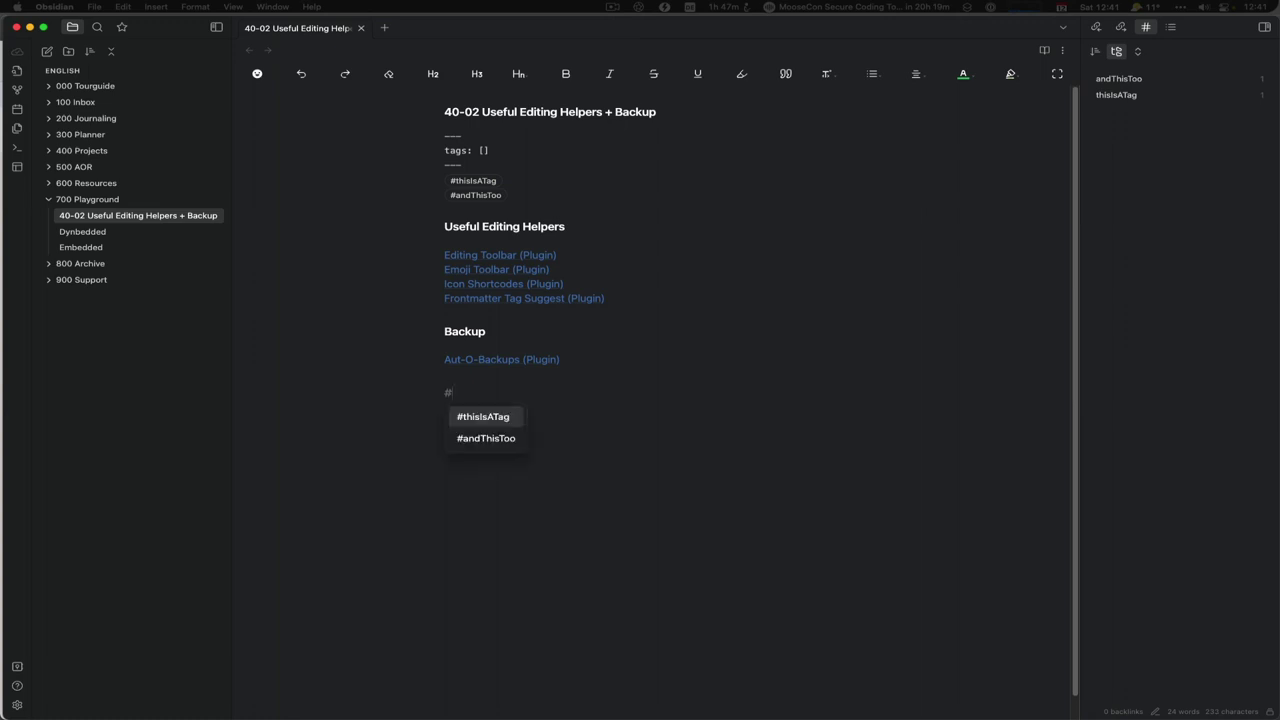
pyautogui.press('BackSpace')
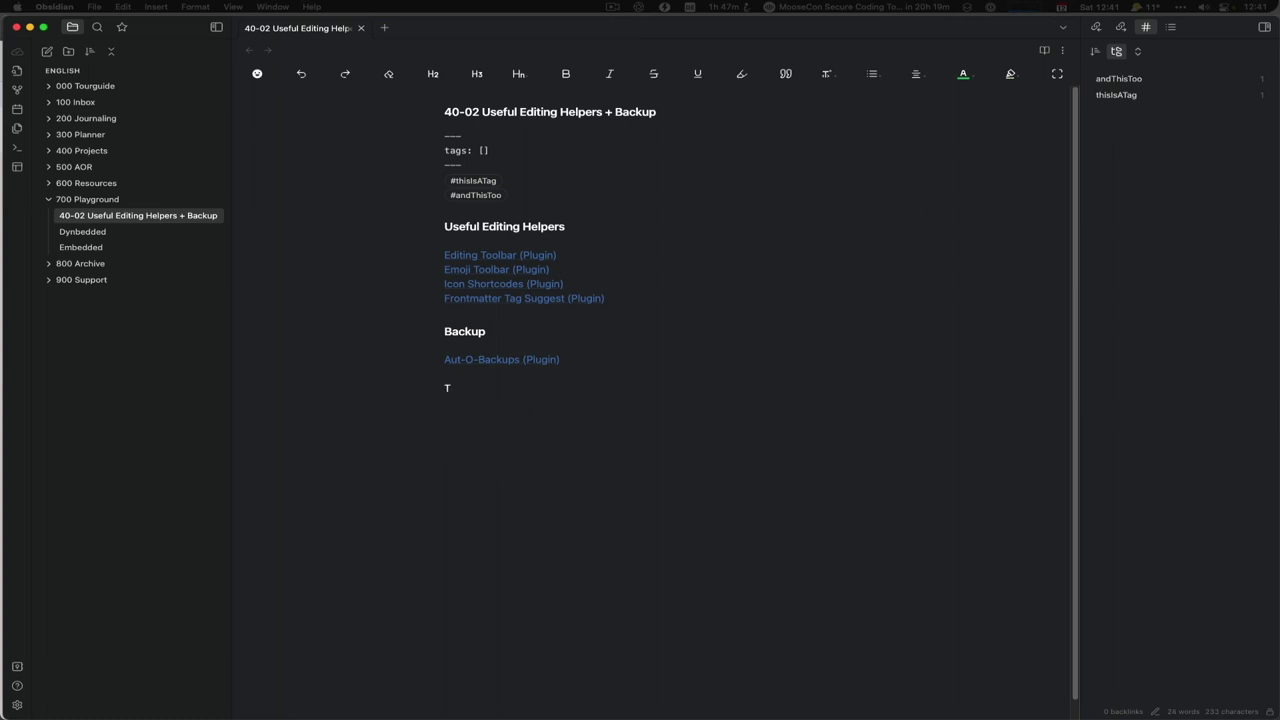
pyautogui.write('This is a header')
pyautogui.moveTo(529, 388); pyautogui.dragTo(446, 388)
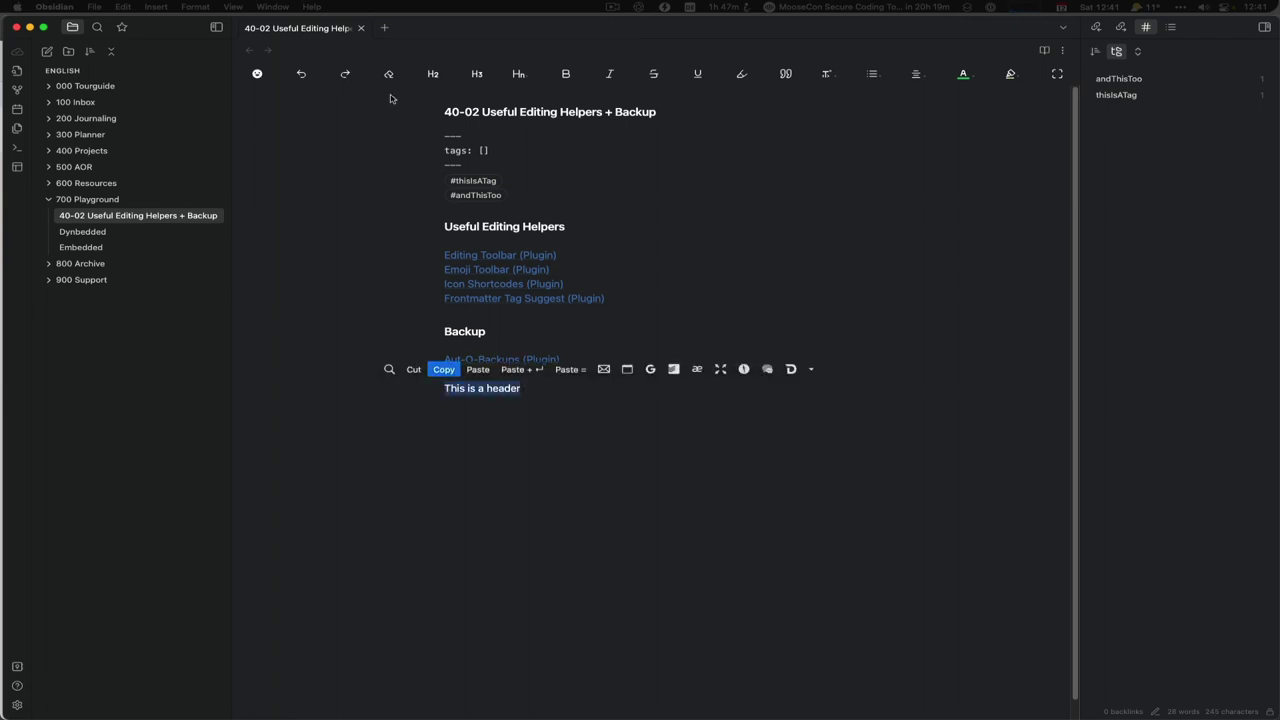
pyautogui.click(433, 76)
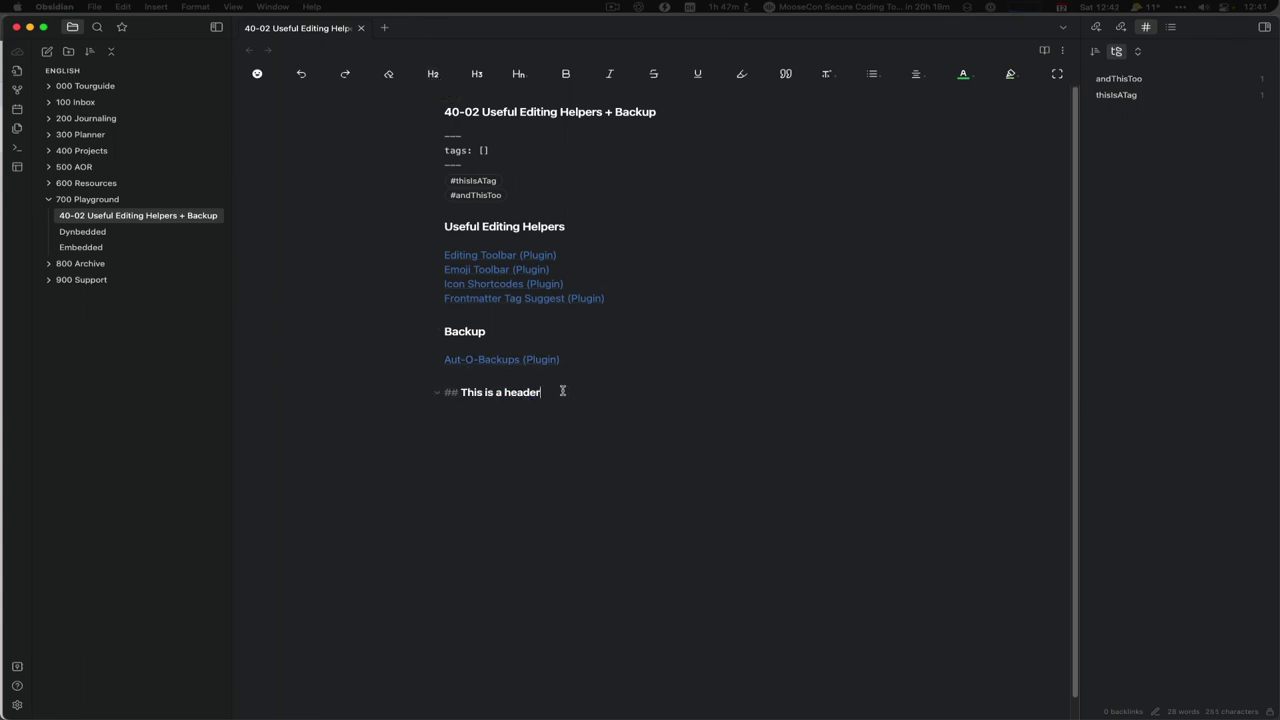
pyautogui.press('Return')
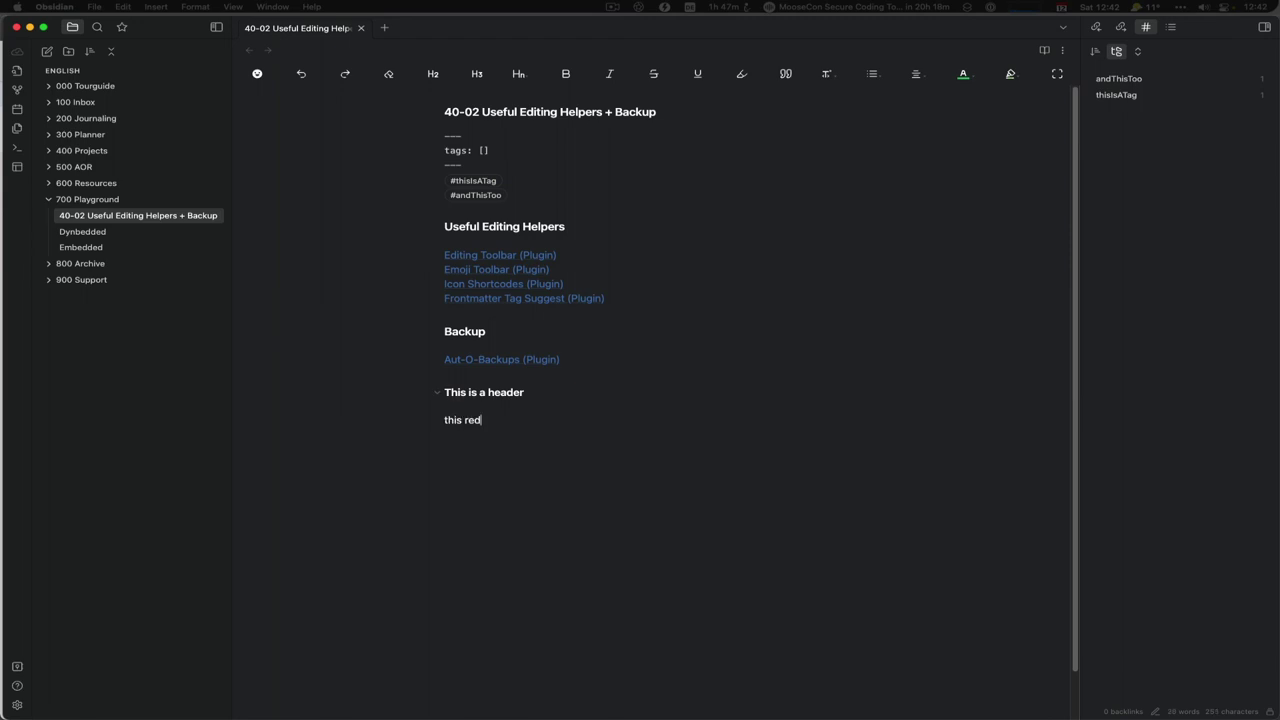
pyautogui.hotkey('shift', 'alt', 'Left')
# Step: Colour the word 'red' red from the Font Colors palette and start a new line below
pyautogui.click(963, 74)
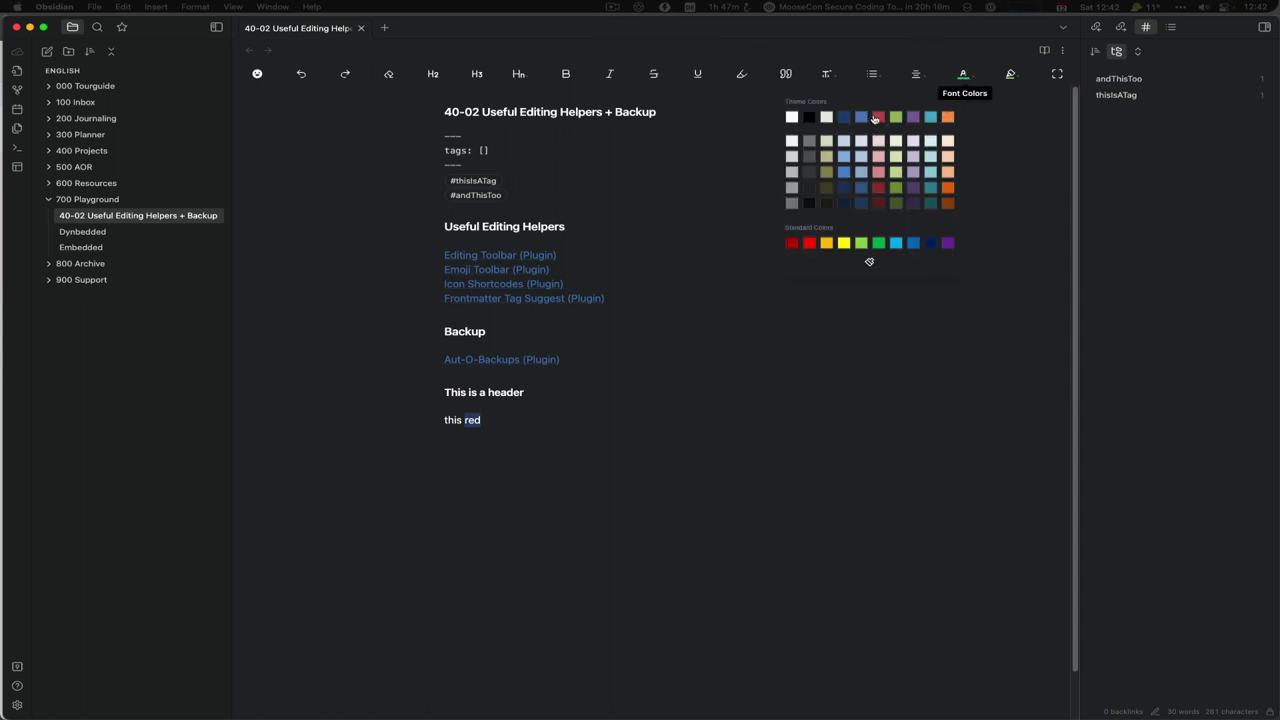
pyautogui.click(880, 118)
pyautogui.click(616, 457)
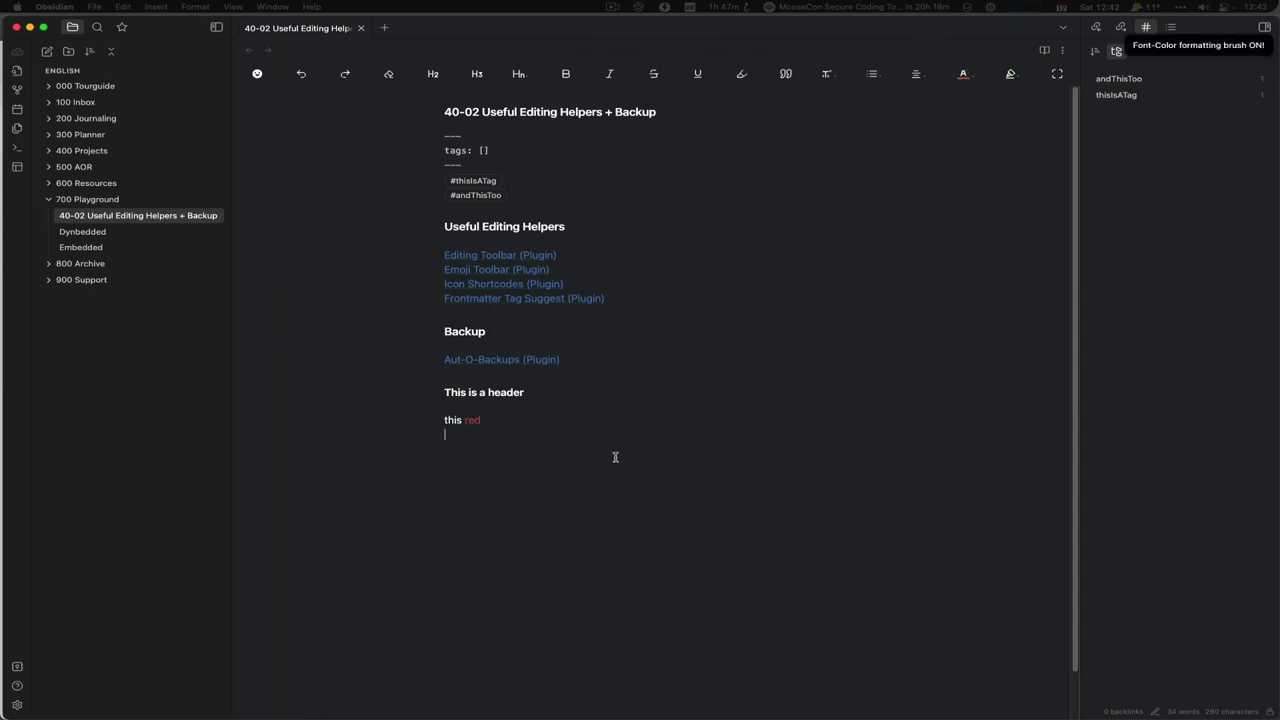
pyautogui.click(464, 420)
pyautogui.press('Return')
# Step: Type 'this is centered' and centre it with the toolbar's alignment dropdown
pyautogui.moveTo(919, 82)
pyautogui.click(911, 92)
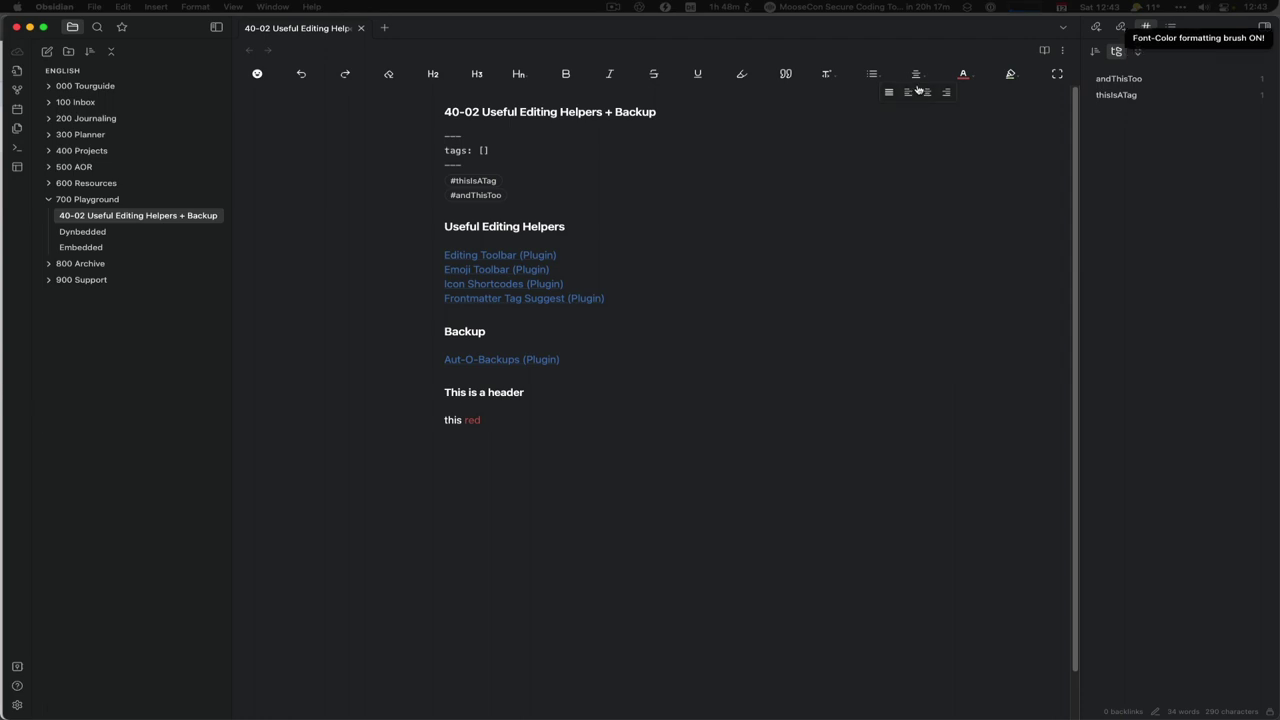
pyautogui.click(460, 438)
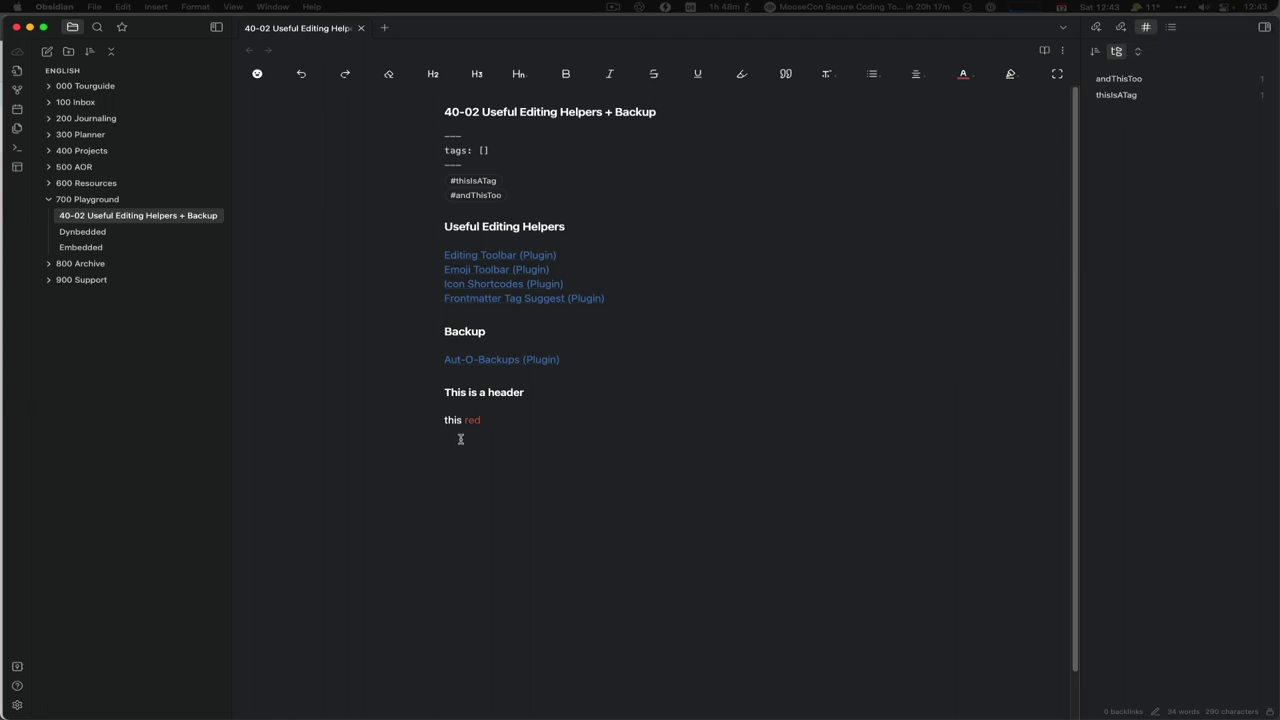
pyautogui.write('this ius')
pyautogui.press('BackSpace')
pyautogui.press('BackSpace')
pyautogui.press('BackSpace')
pyautogui.write('s centered')
pyautogui.hotkey('shift', 'Left')
pyautogui.hotkey('shift', 'Left')
pyautogui.hotkey('shift', 'Left')
pyautogui.hotkey('shift', 'Left')
pyautogui.hotkey('shift', 'Left')
pyautogui.hotkey('shift', 'Left')
pyautogui.hotkey('shift', 'Left')
pyautogui.hotkey('shift', 'Left')
pyautogui.hotkey('shift', 'Left')
pyautogui.hotkey('shift', 'Left')
pyautogui.hotkey('shift', 'Left')
pyautogui.hotkey('shift', 'Left')
pyautogui.hotkey('shift', 'Left')
pyautogui.hotkey('shift', 'Left')
pyautogui.hotkey('shift', 'Left')
pyautogui.hotkey('shift', 'Left')
pyautogui.moveTo(918, 80)
pyautogui.click(927, 92)
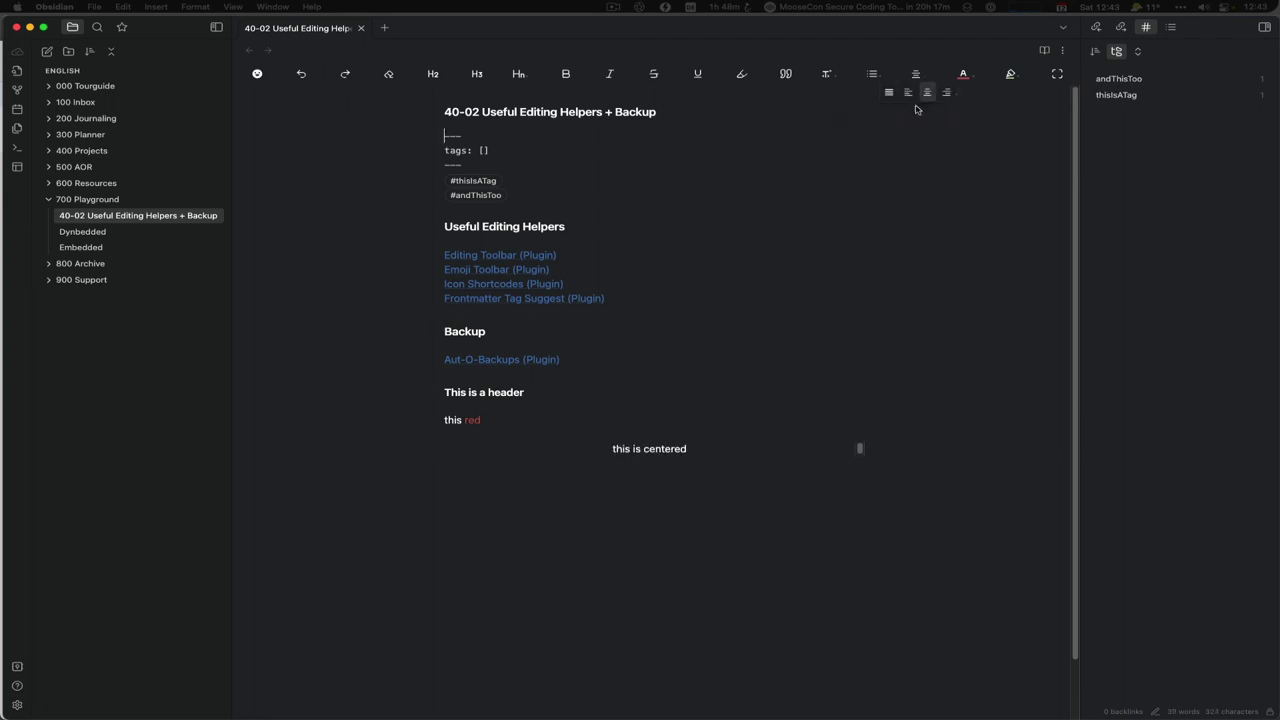
# Step: Add a plain 'This is not' line below the centred line and check its <center> source
pyautogui.click(868, 438)
pyautogui.click(857, 446)
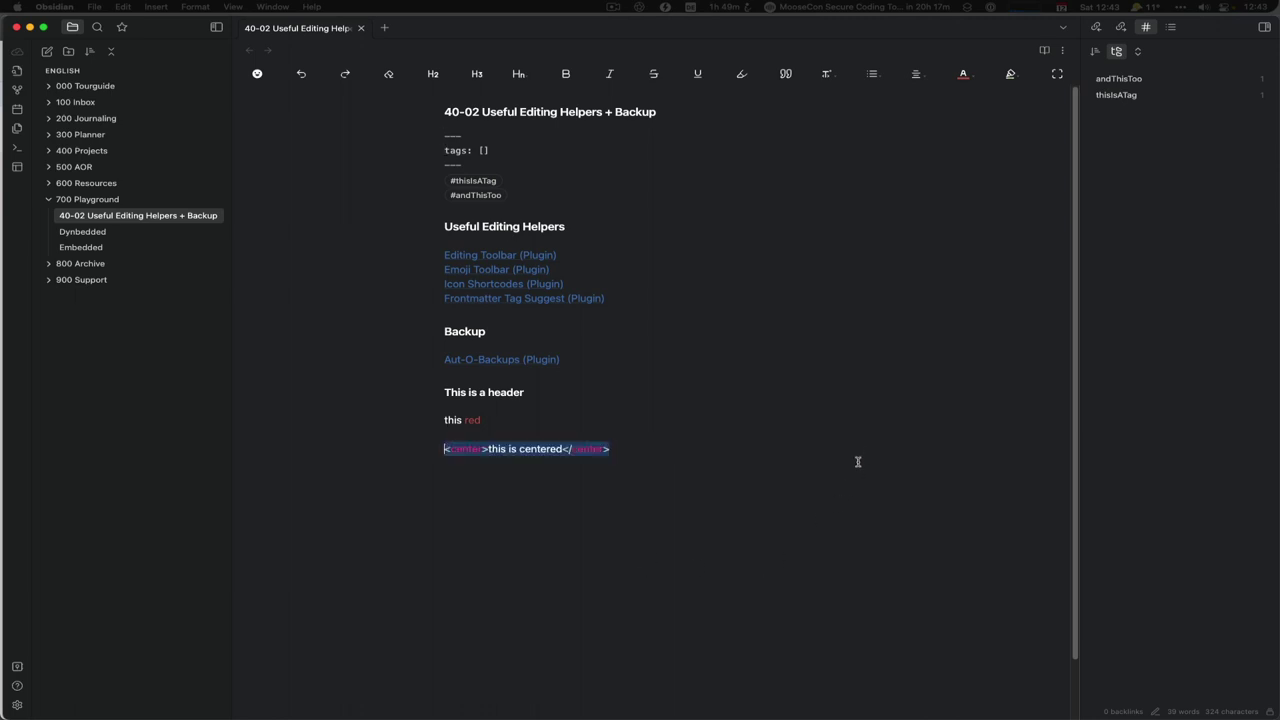
pyautogui.click(678, 443)
pyautogui.press('Return')
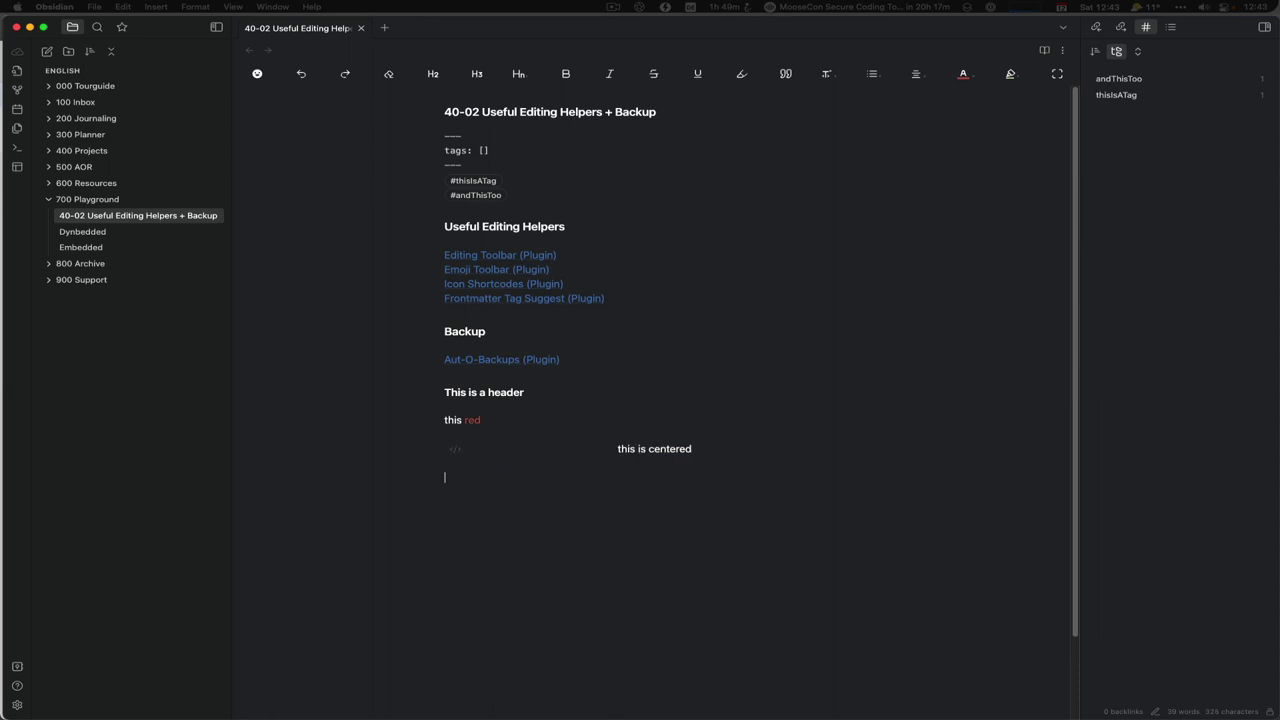
pyautogui.write('This is not')
pyautogui.click(458, 450)
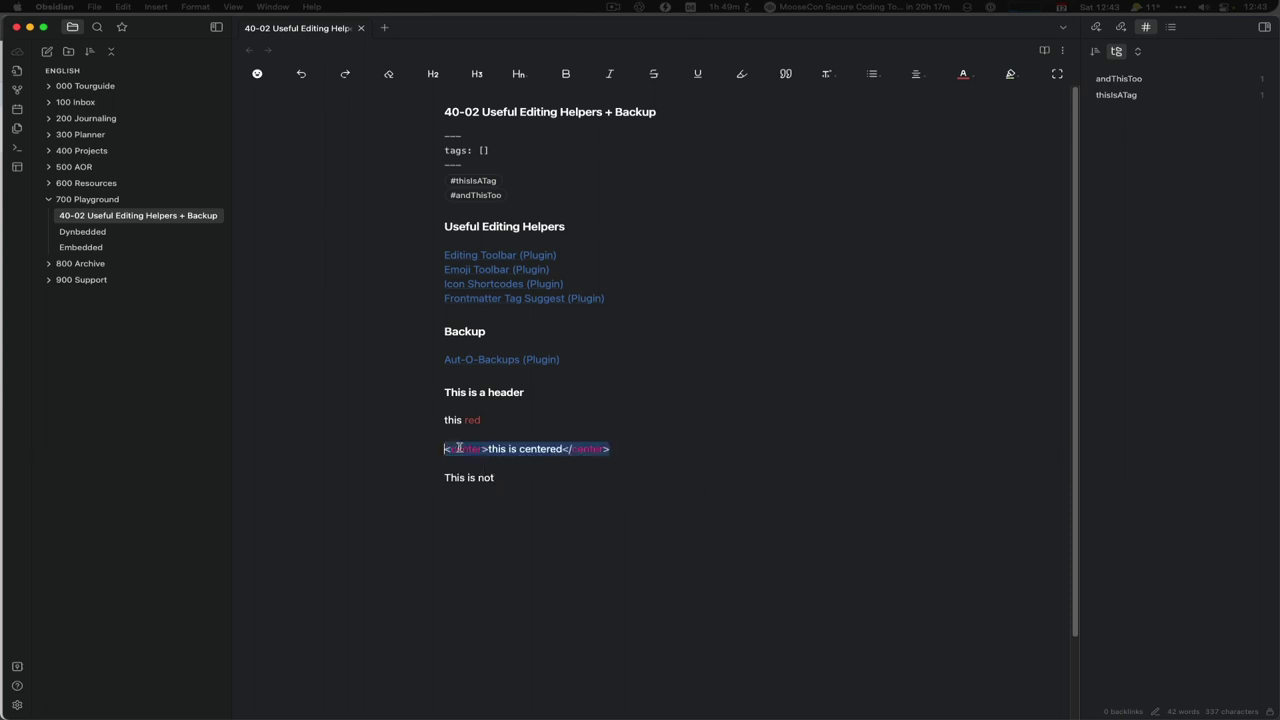
pyautogui.click(508, 484)
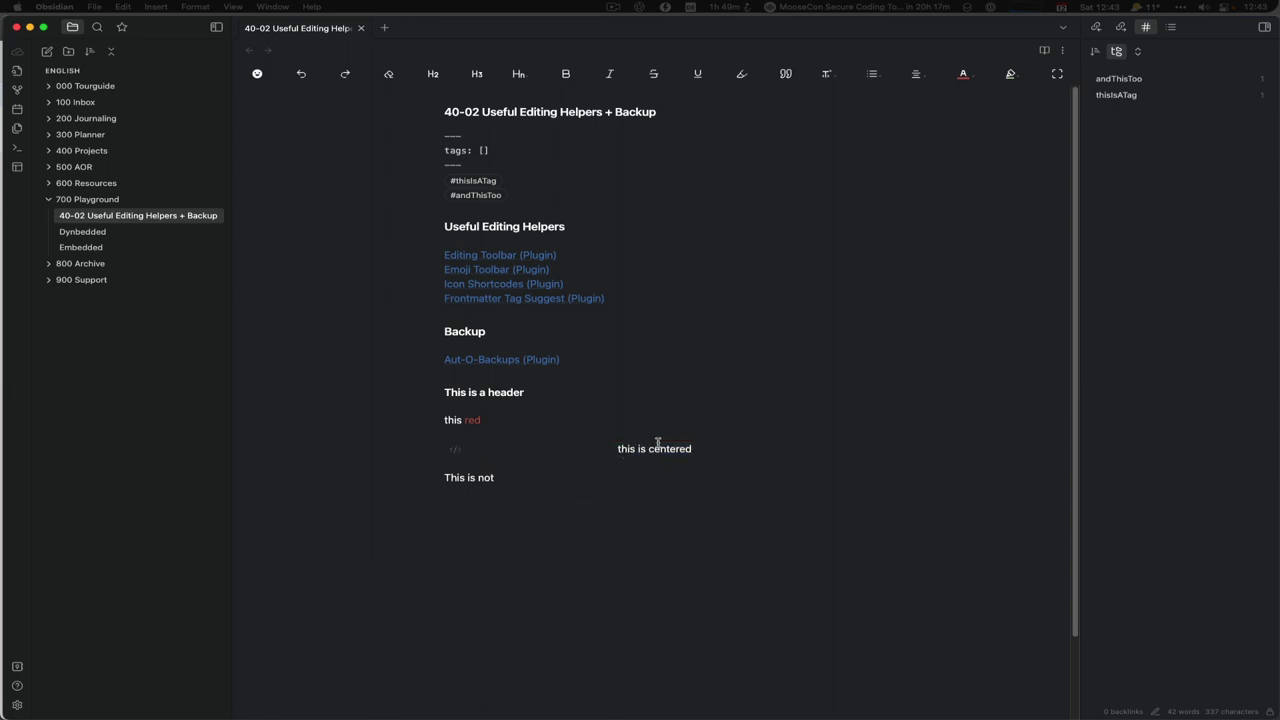
pyautogui.click(716, 459)
pyautogui.click(712, 450)
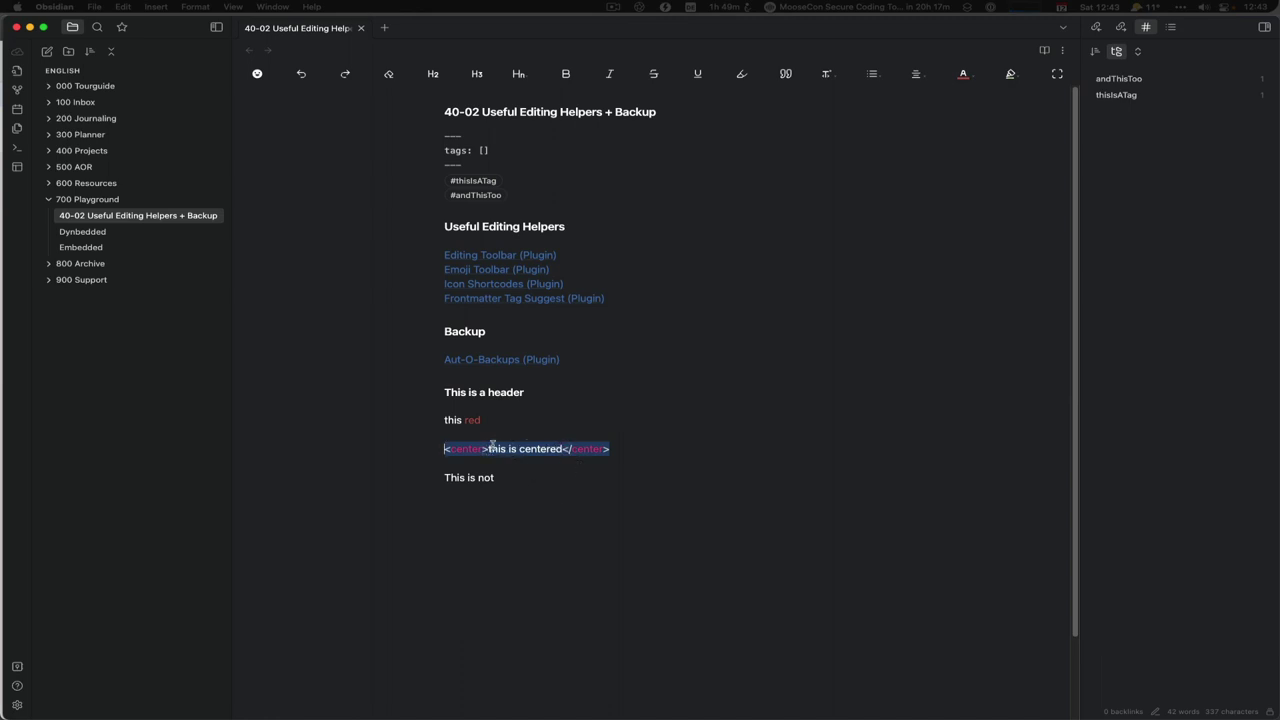
pyautogui.click(548, 469)
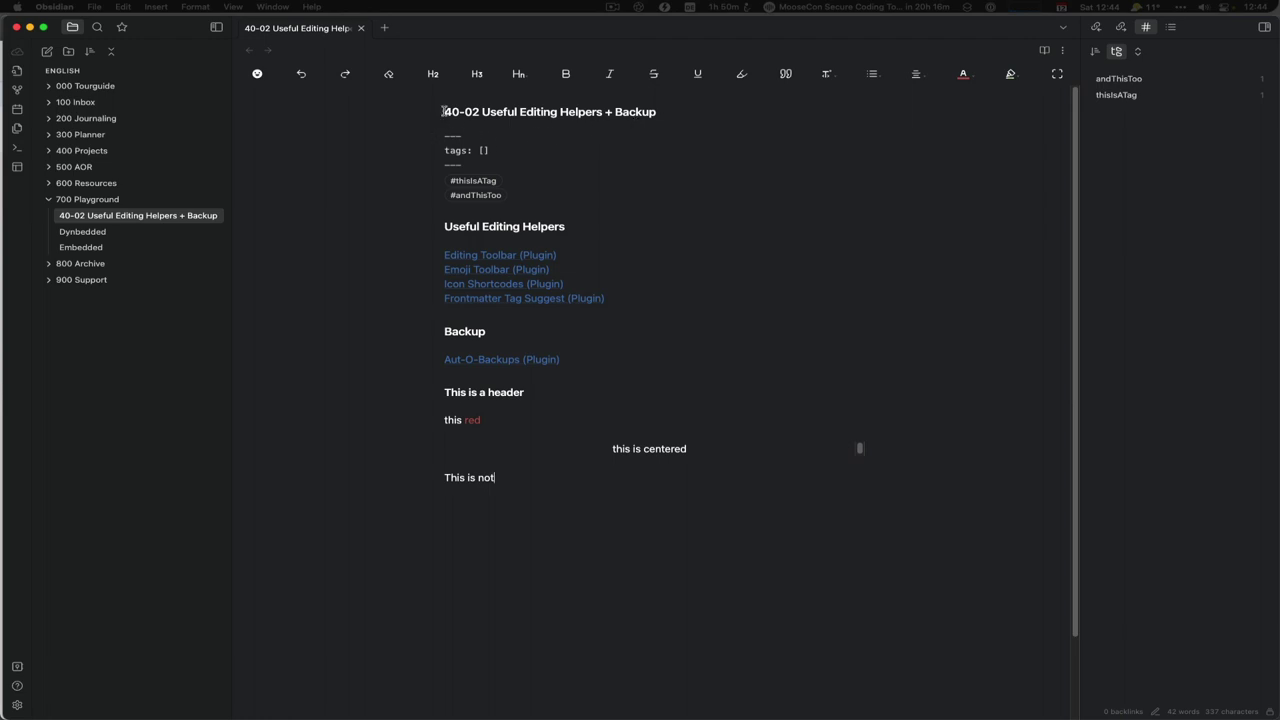
pyautogui.moveTo(443, 111); pyautogui.dragTo(481, 111)
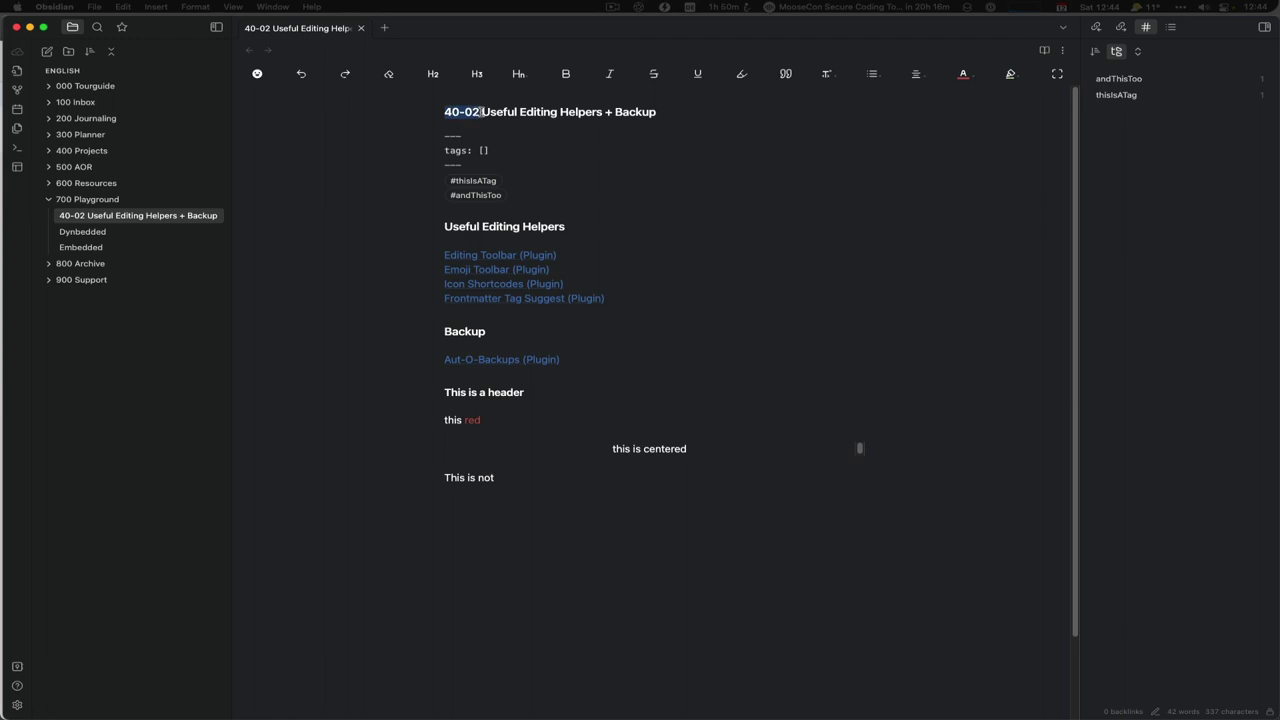